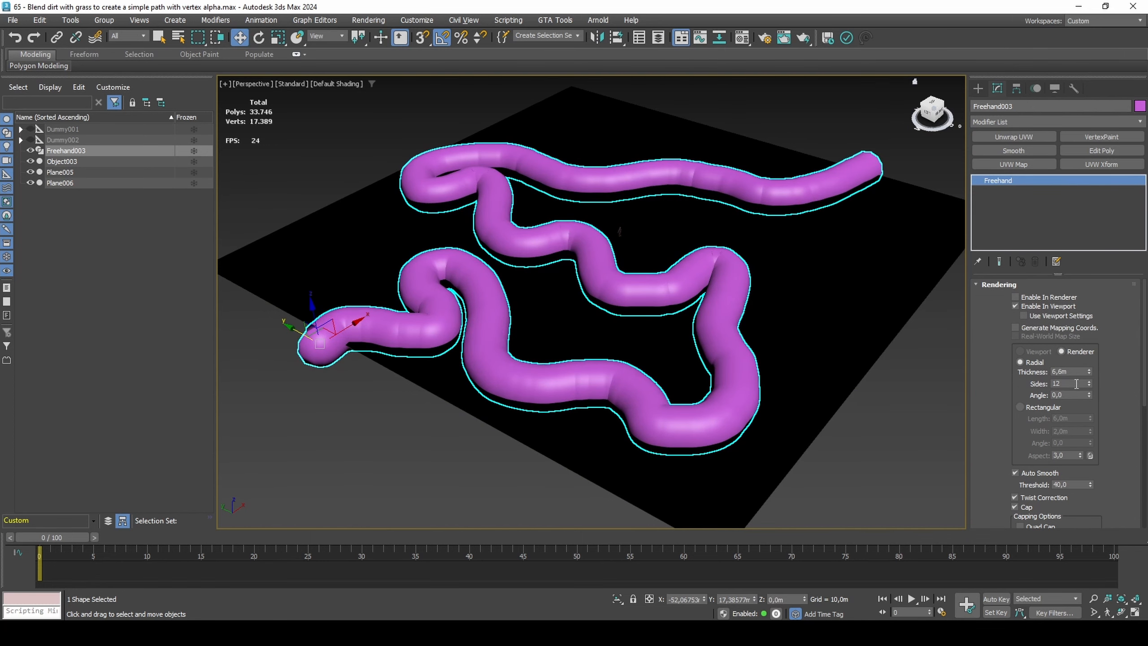
Set the radial thickness of the freehand path spline to 3 m
double_click(1066, 371)
type("3")
key("Return")
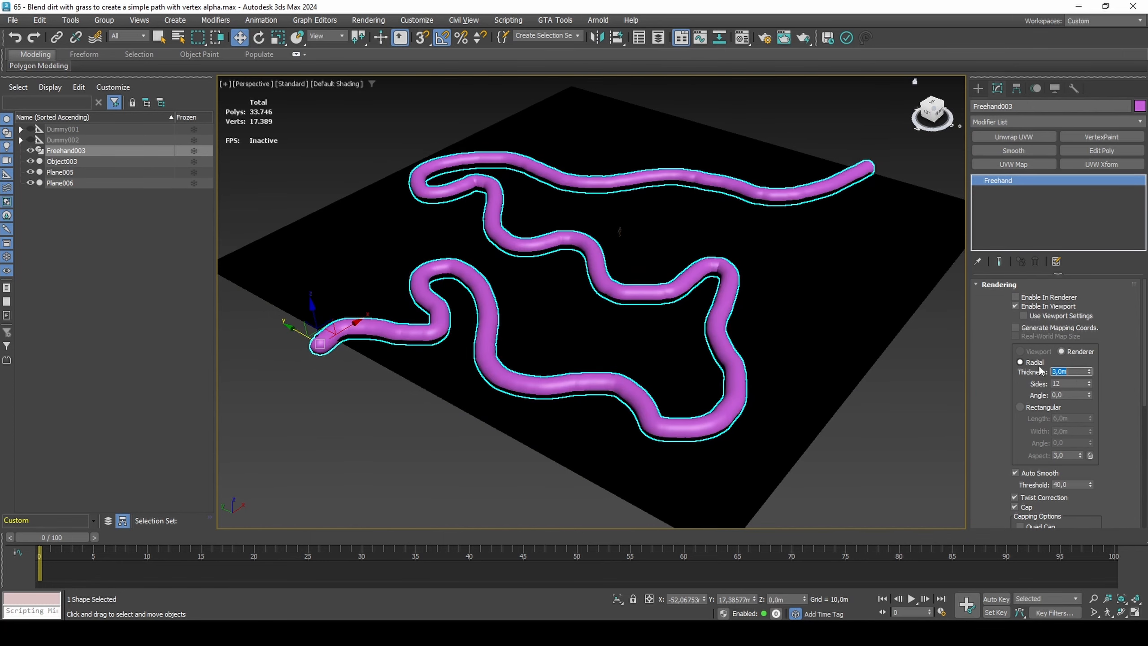
Add a Vol. Select modifier to the ground plane and set its stack selection level to Vertex
left_click(840, 339)
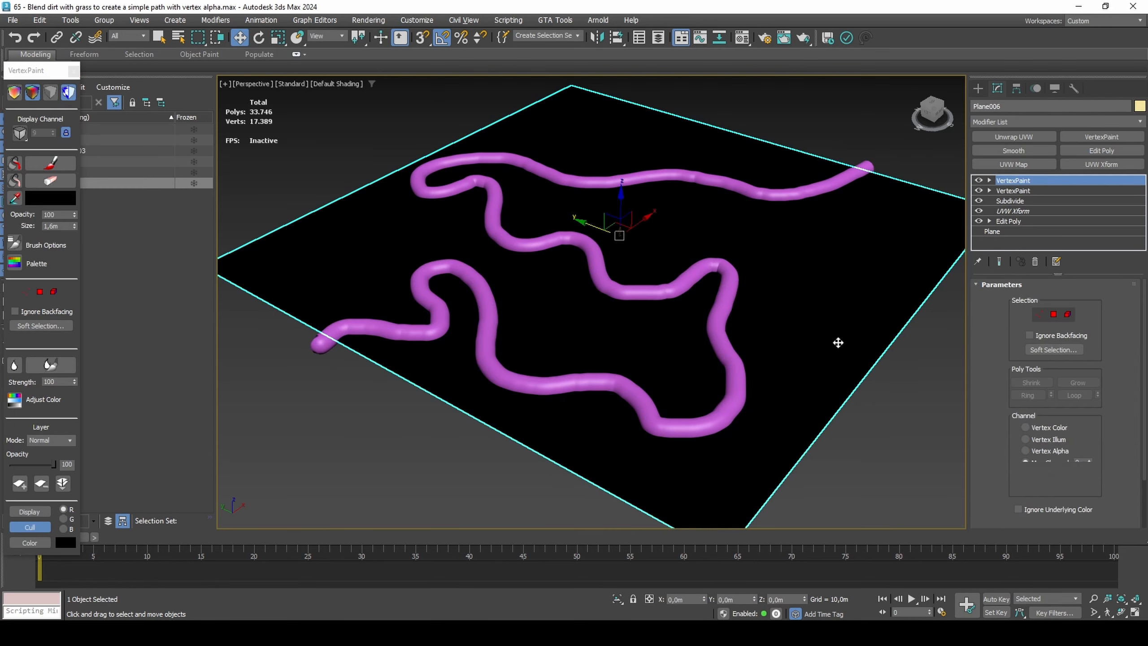
left_click(1038, 121)
type("v")
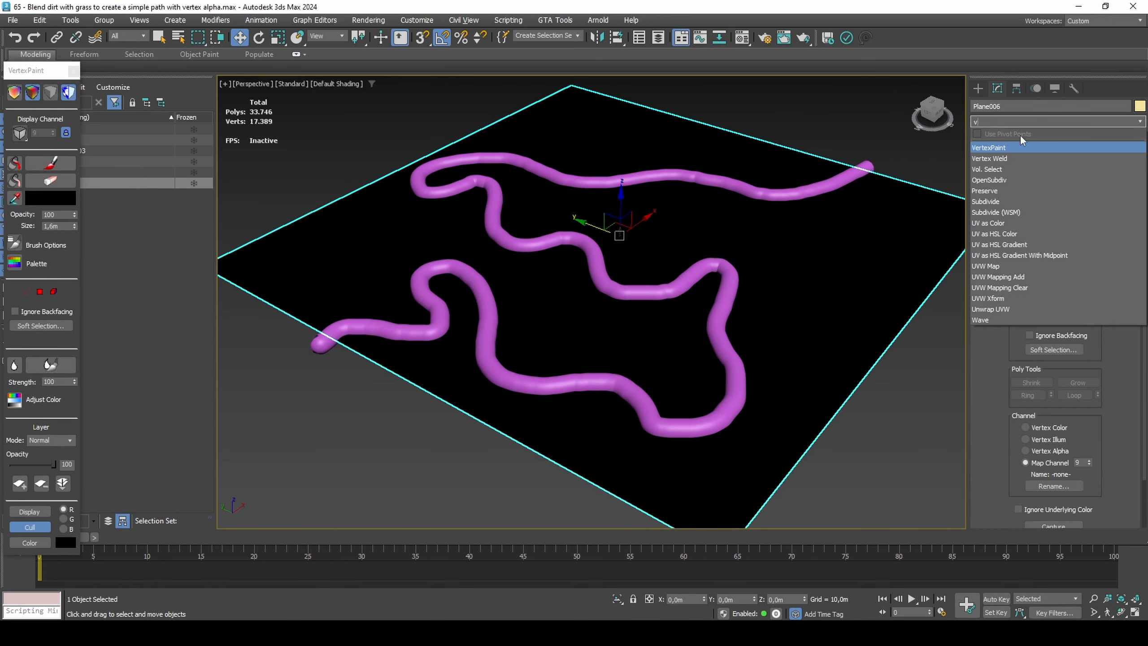
key("Escape")
key("Return")
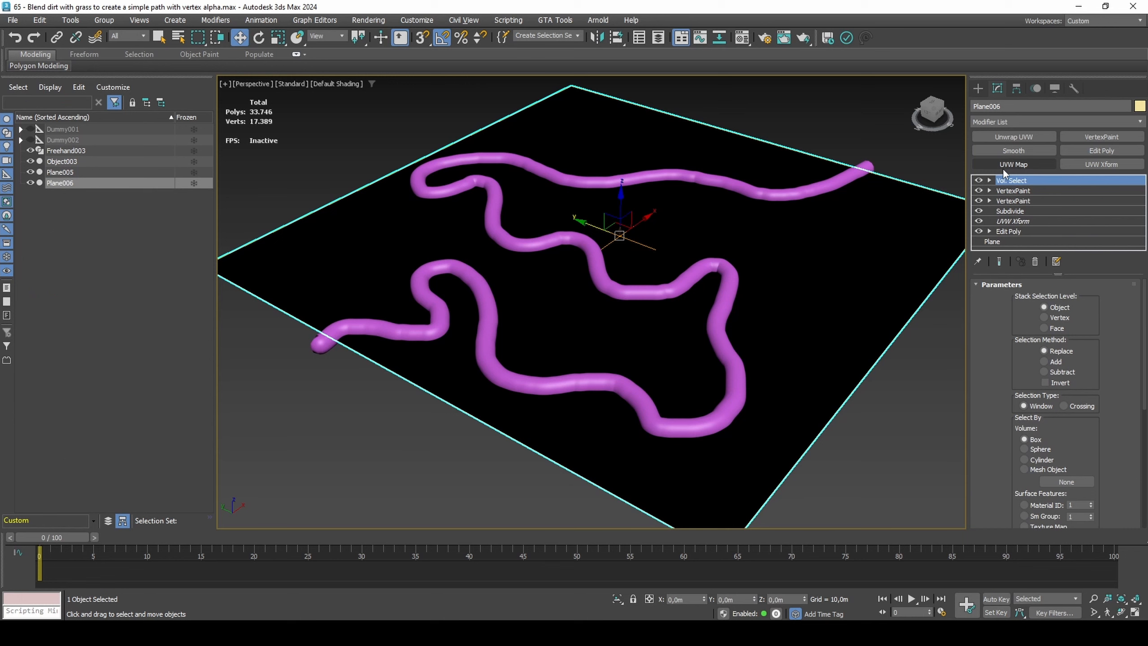
left_click(1047, 317)
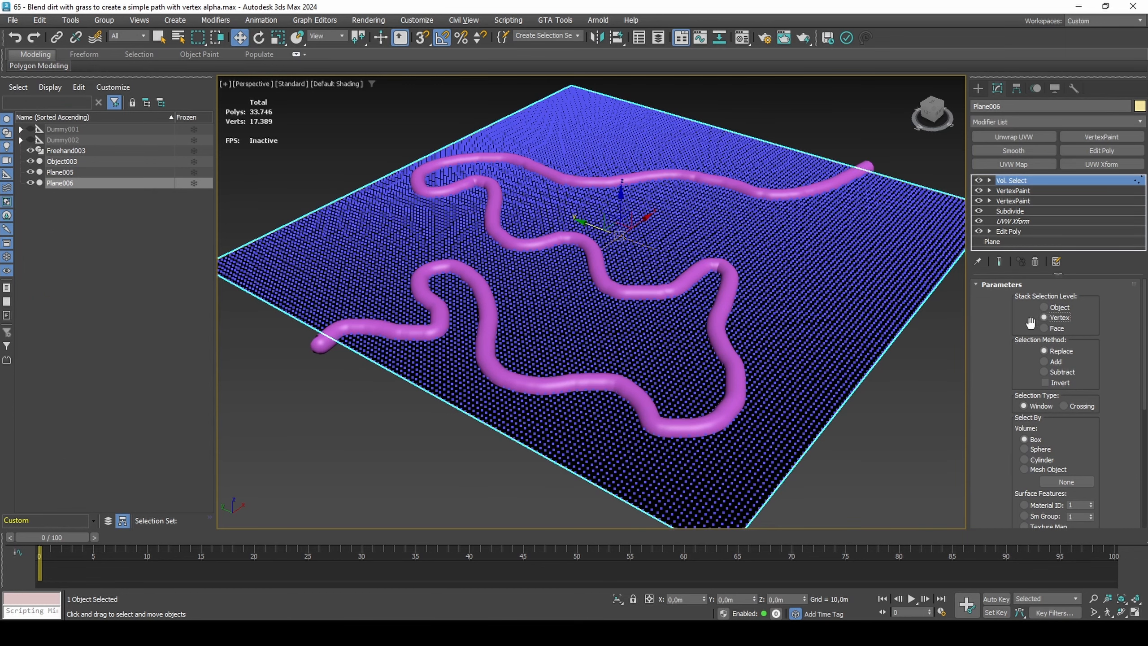
Set the volume selection to Mesh Object and use the freehand path spline as the selecting mesh
scroll(1002, 333, "down", 2)
scroll(1007, 344, "down", 2)
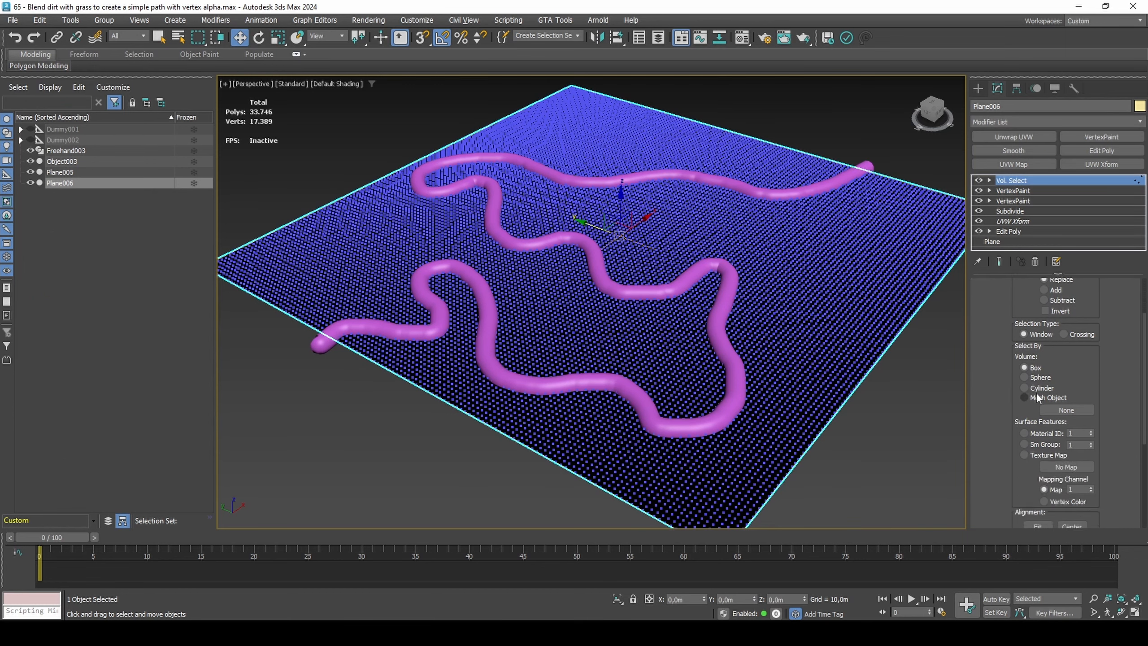
left_click(1066, 410)
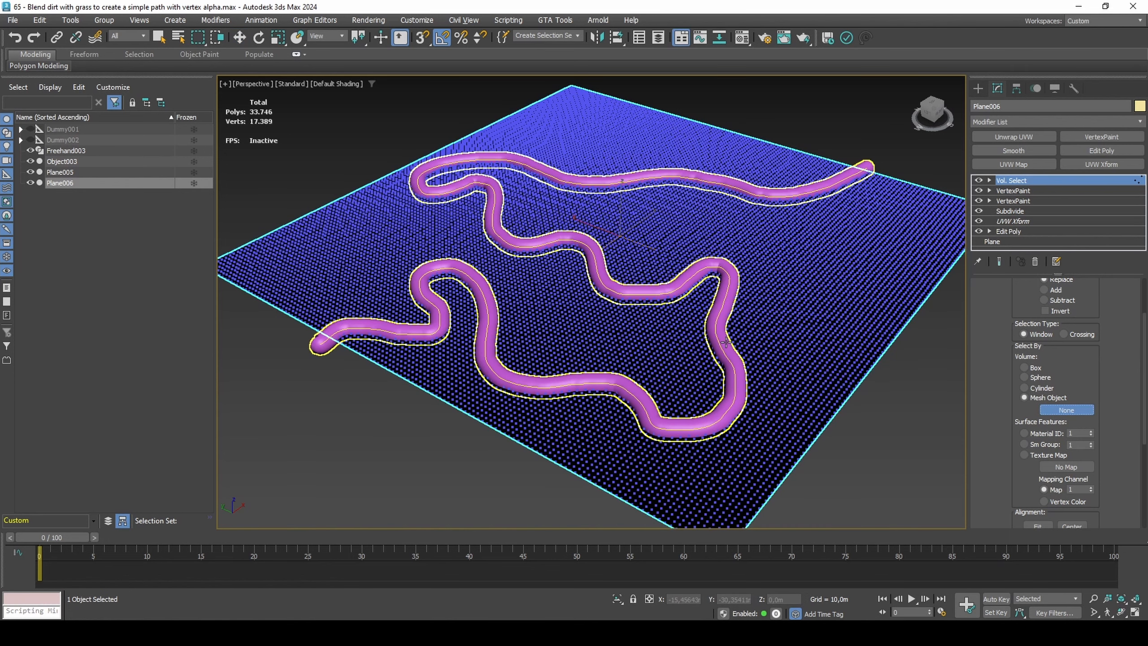
left_click(740, 332)
right_click(741, 331)
left_click(726, 338)
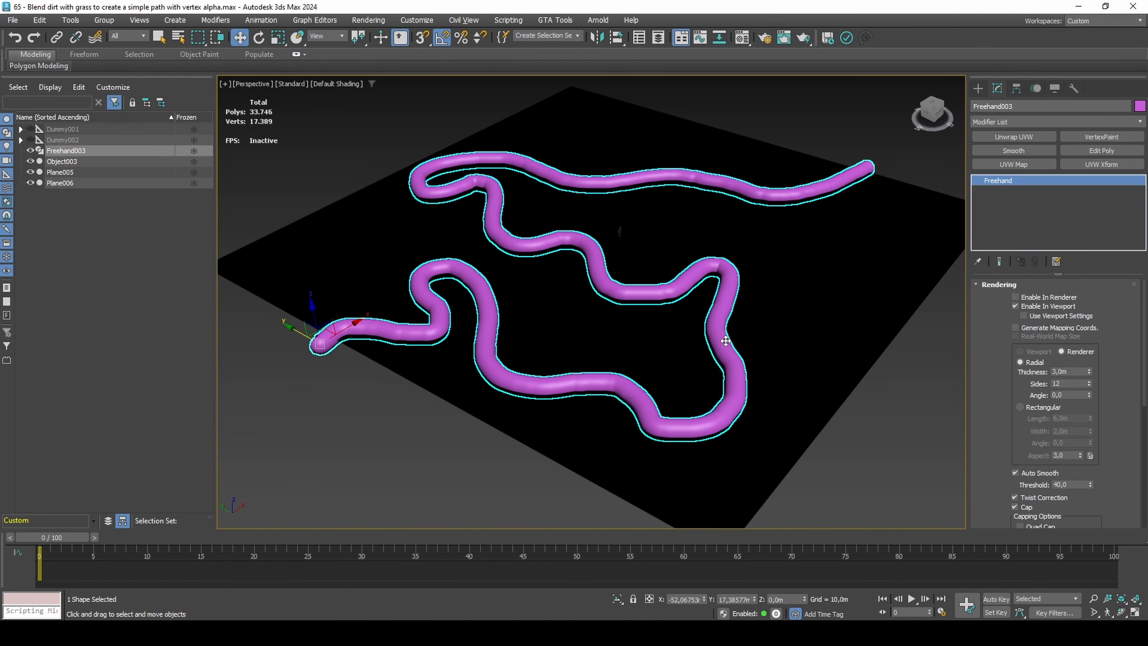
left_click(850, 271)
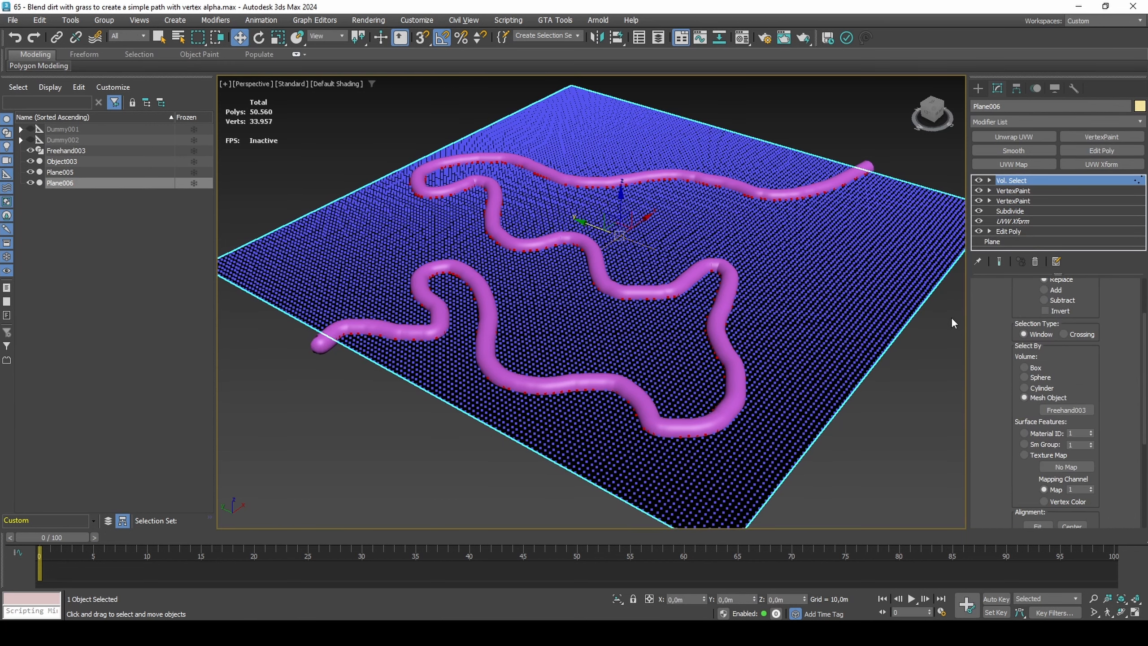
scroll(985, 345, "down", 3)
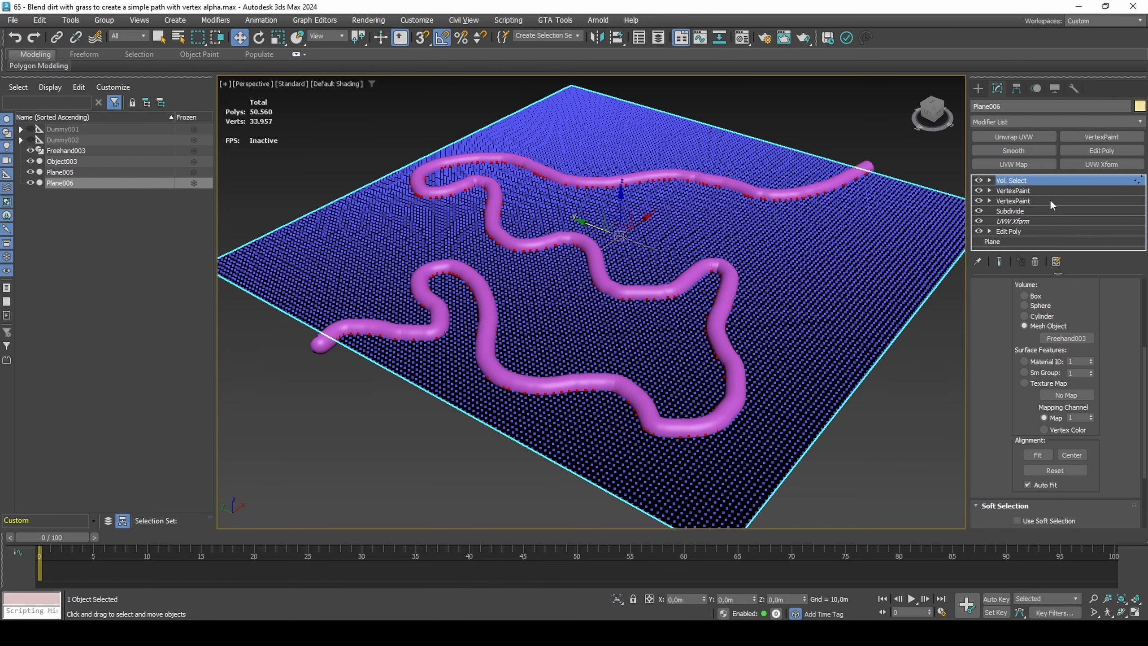
Stack an Edit Poly and an Edit Mesh modifier above Vol. Select, each at vertex level, to carry the path selection
left_click(1094, 151)
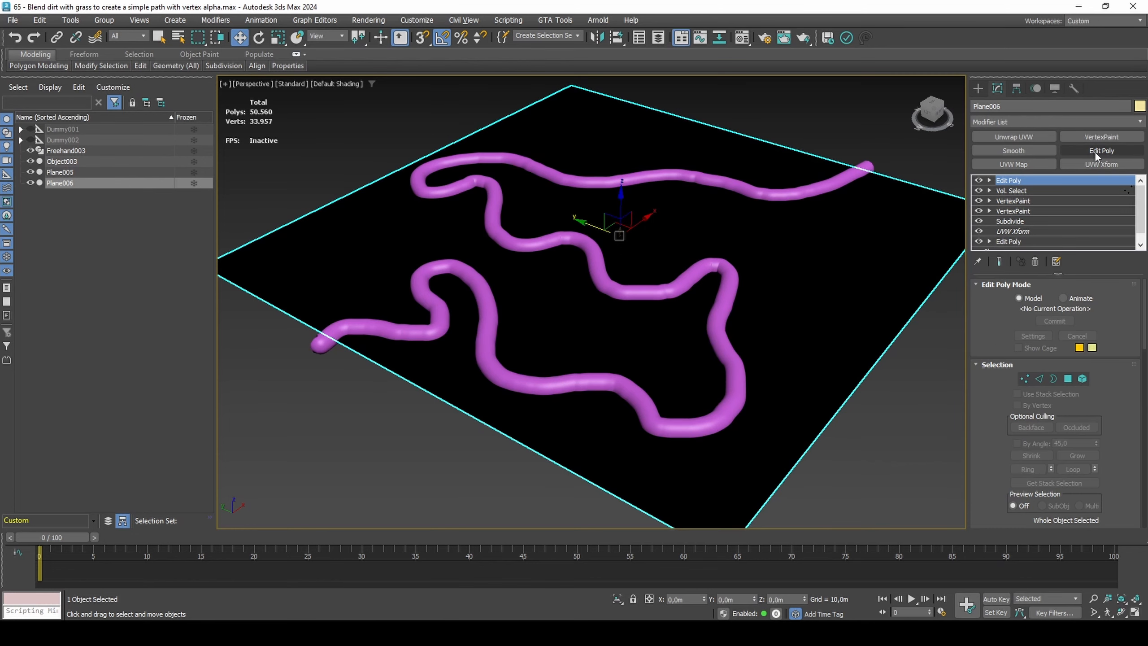
key("1")
left_click(1076, 123)
type("ed")
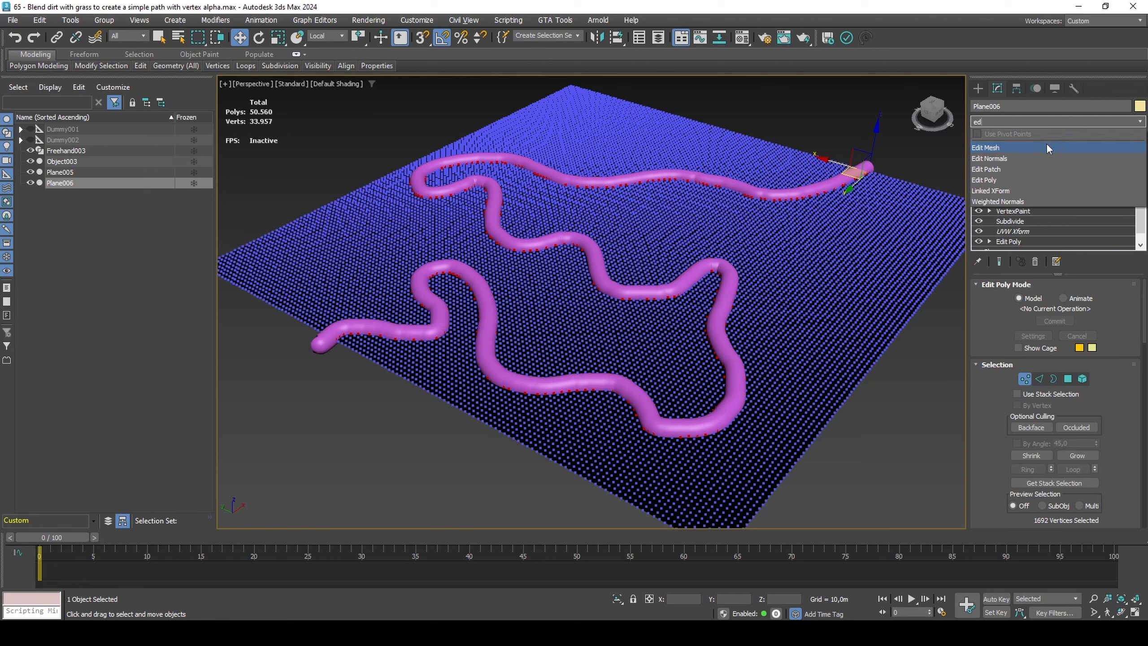
left_click(1030, 148)
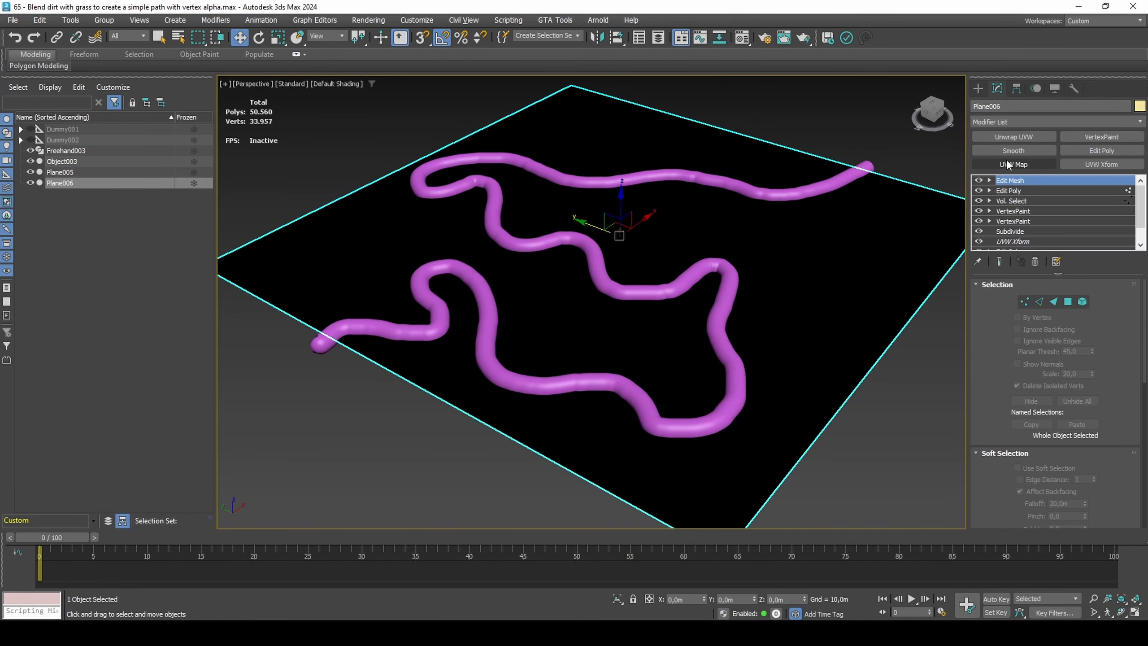
key("1")
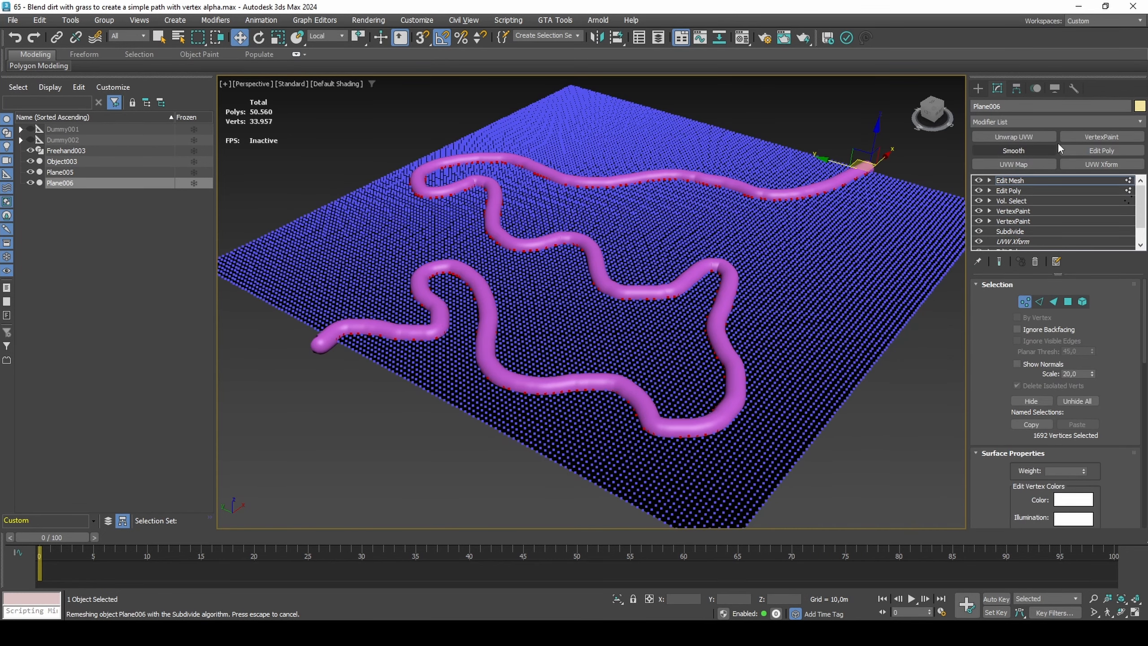
Add a VertexPaint modifier to the plane with white as the paint color and map channel 9
left_click(1074, 139)
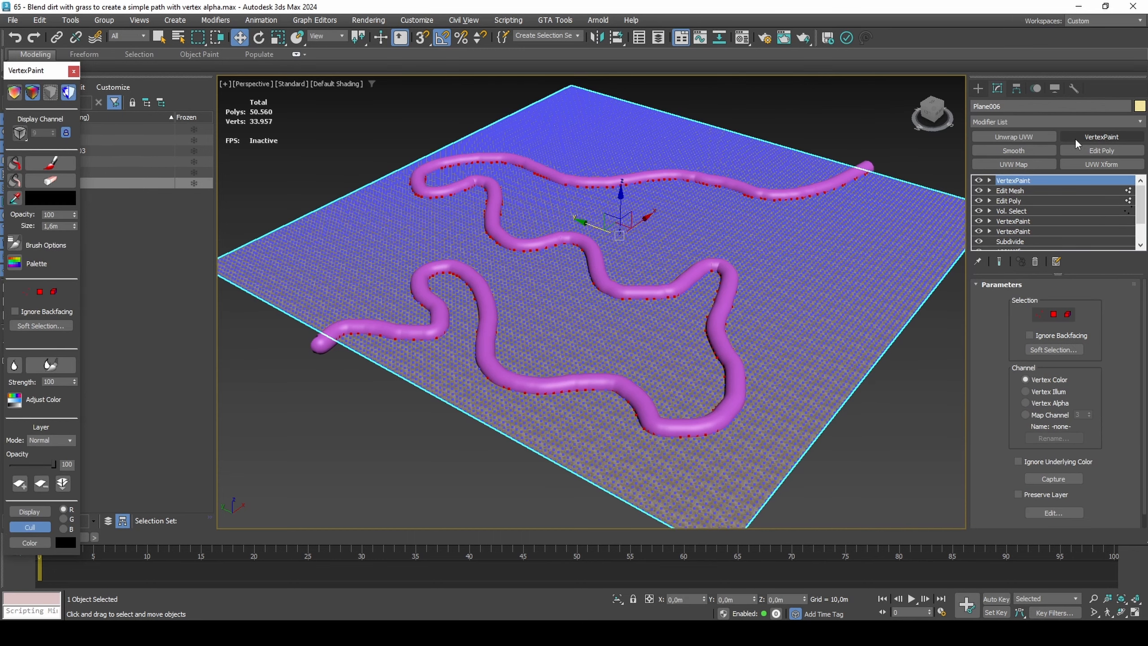
left_click(54, 198)
left_click_drag(159, 93, 239, 93)
left_click(257, 174)
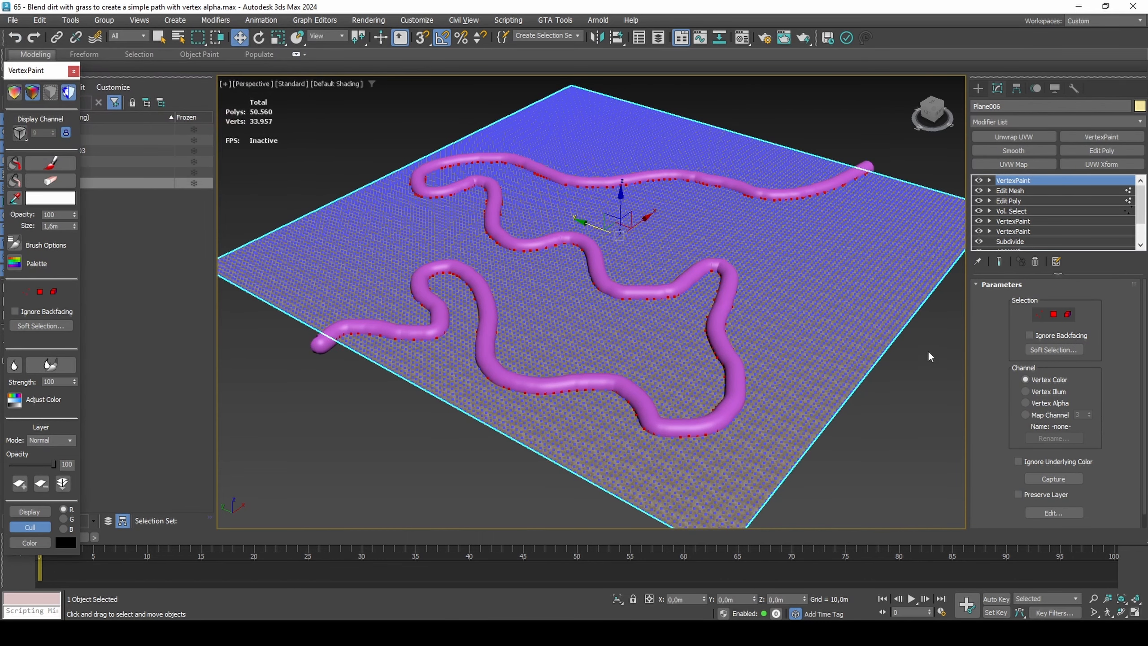
left_click(1025, 414)
type("9")
key("Return")
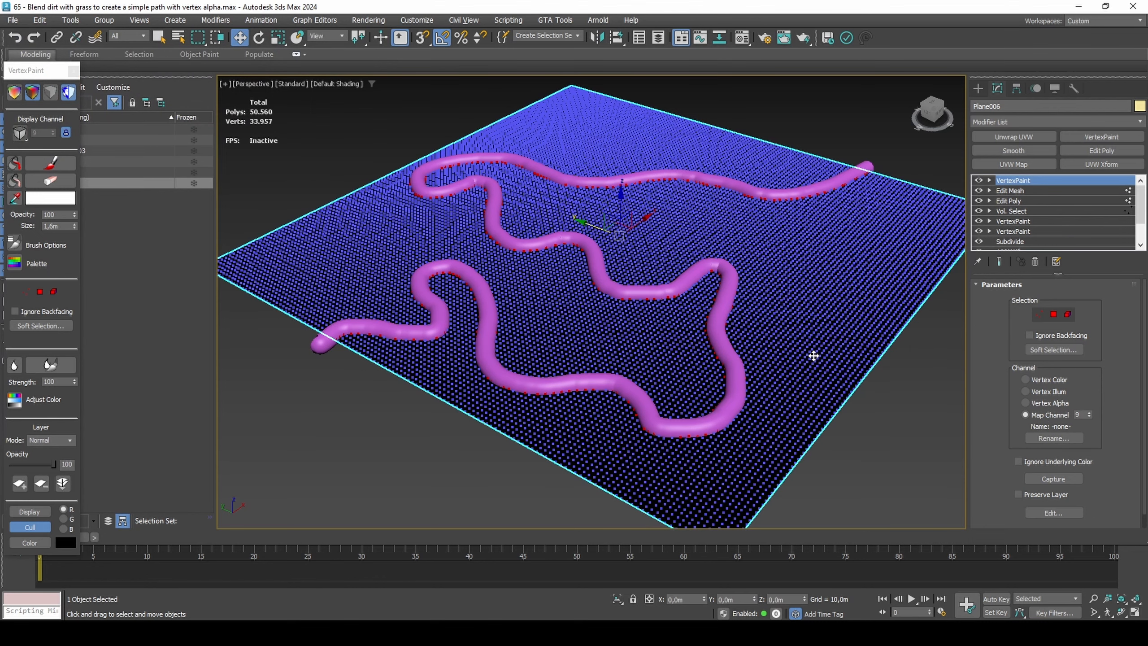
Fill the selected path vertices with white, hide the freehand spline and reselect the plane
left_click(17, 164)
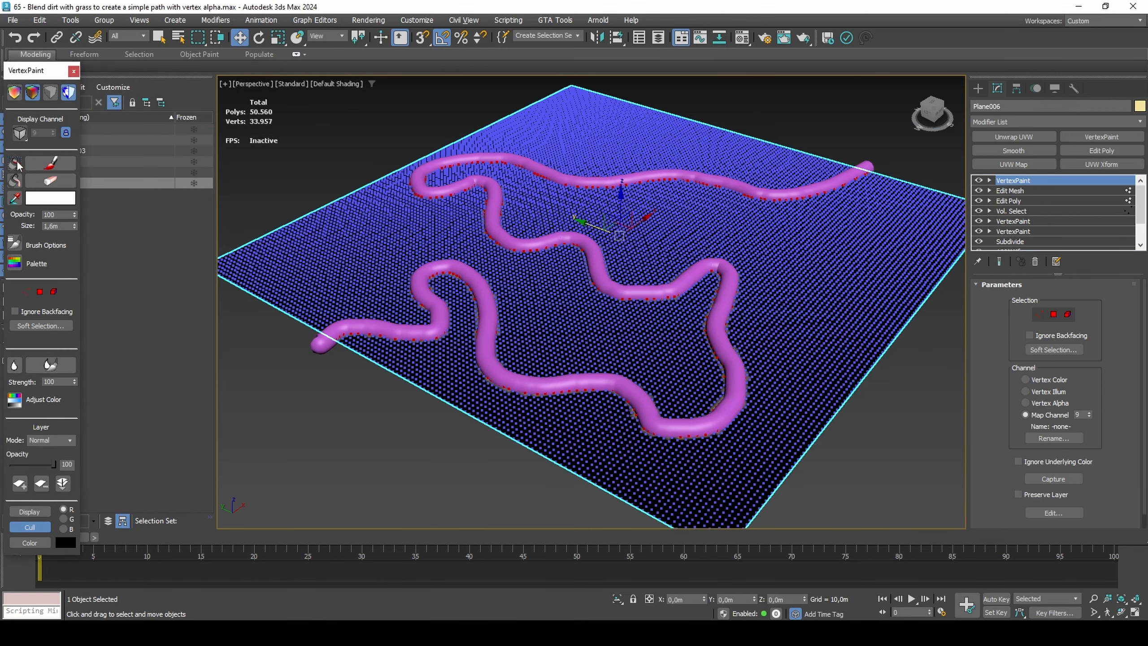
left_click(345, 326)
key("alt+h")
left_click(349, 322)
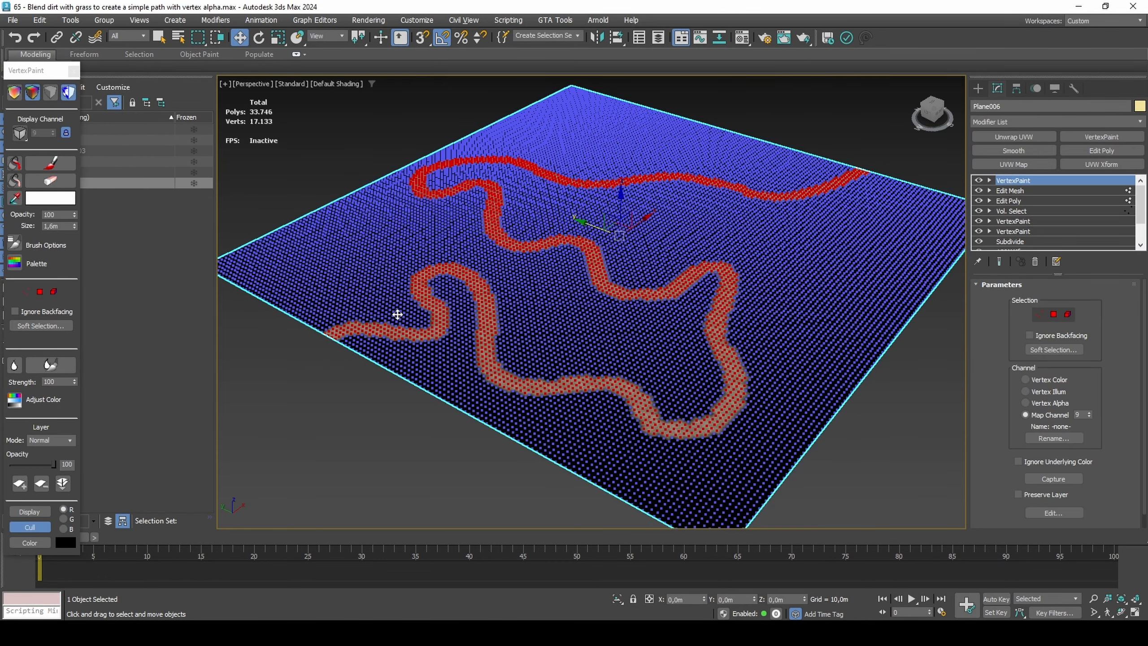
Add an Edit Poly modifier above the painted layer and clear its vertex selection
left_click(1077, 152)
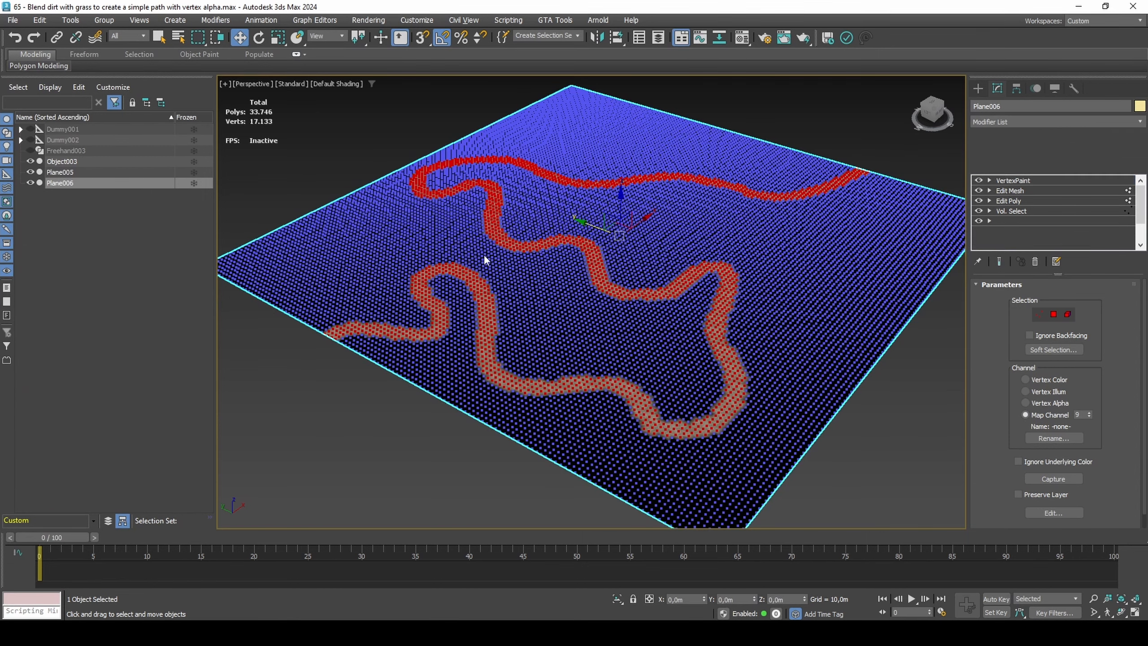
key("1")
key("ctrl+d")
key("1")
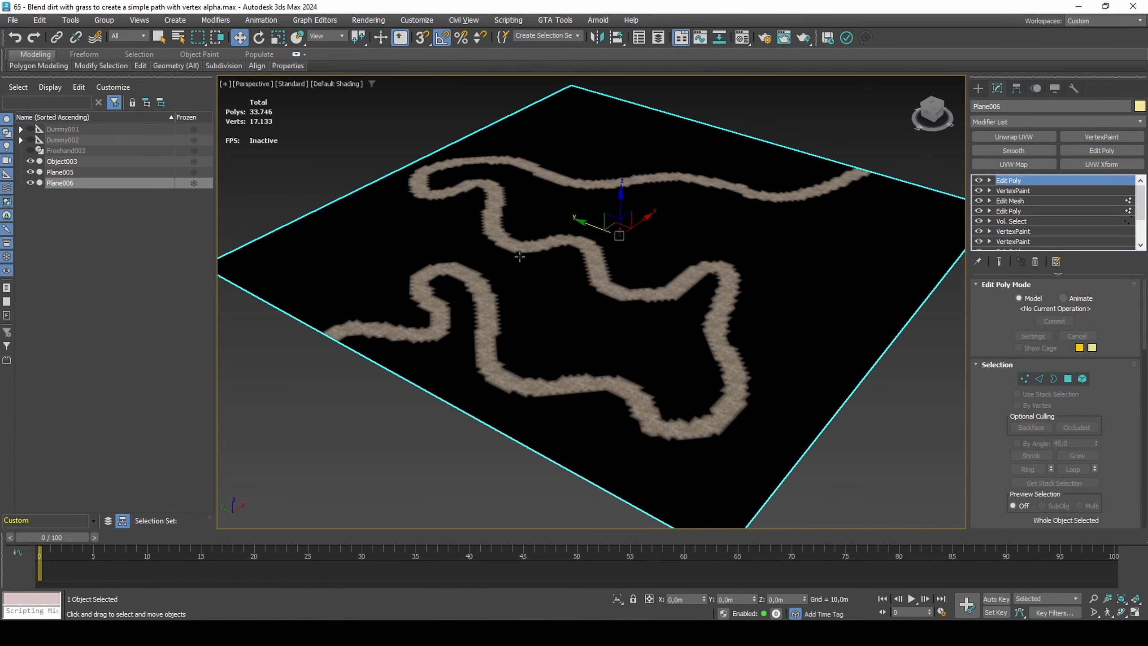
Add another VertexPaint modifier on top of the stack and set it to map channel 9
left_click(1086, 135)
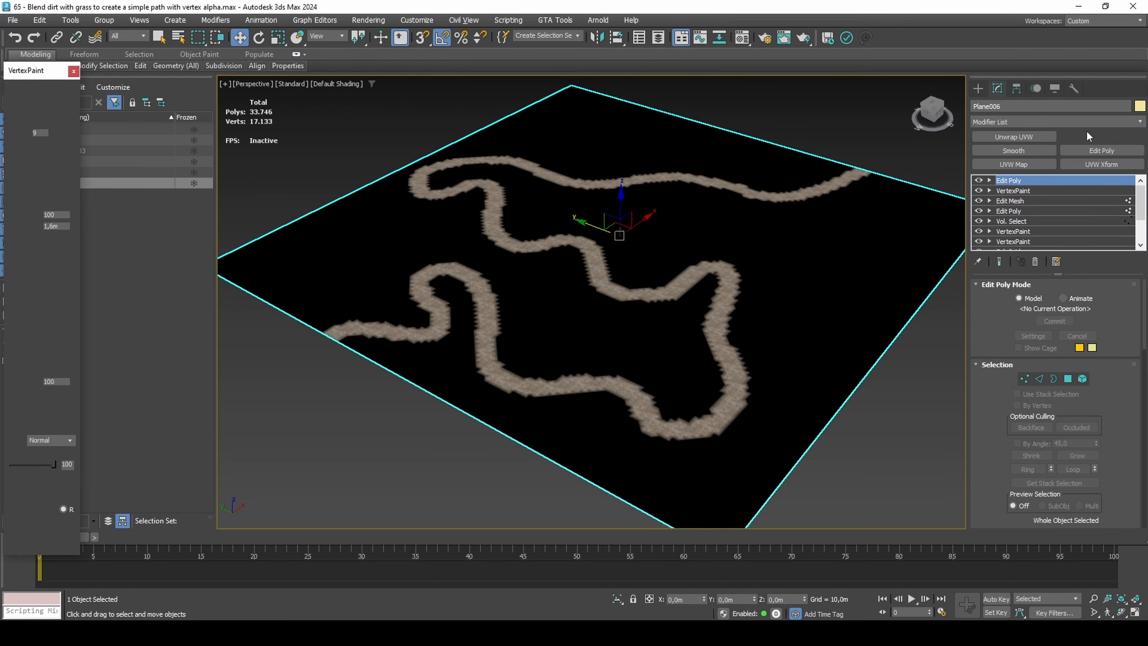
left_click(1059, 463)
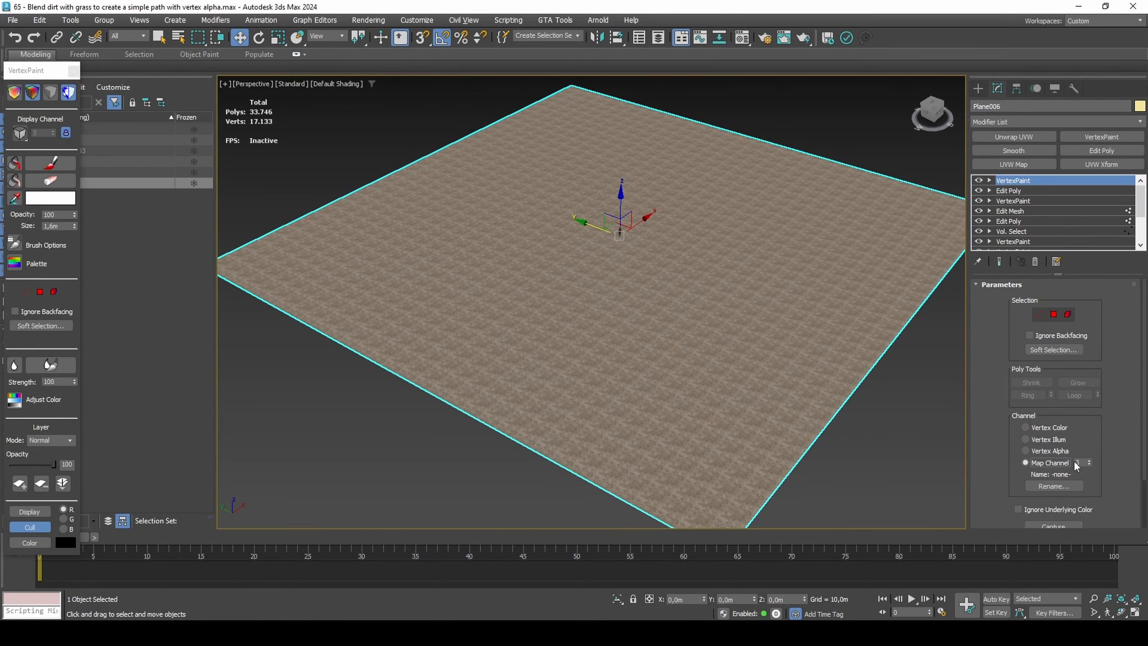
type("9")
key("Return")
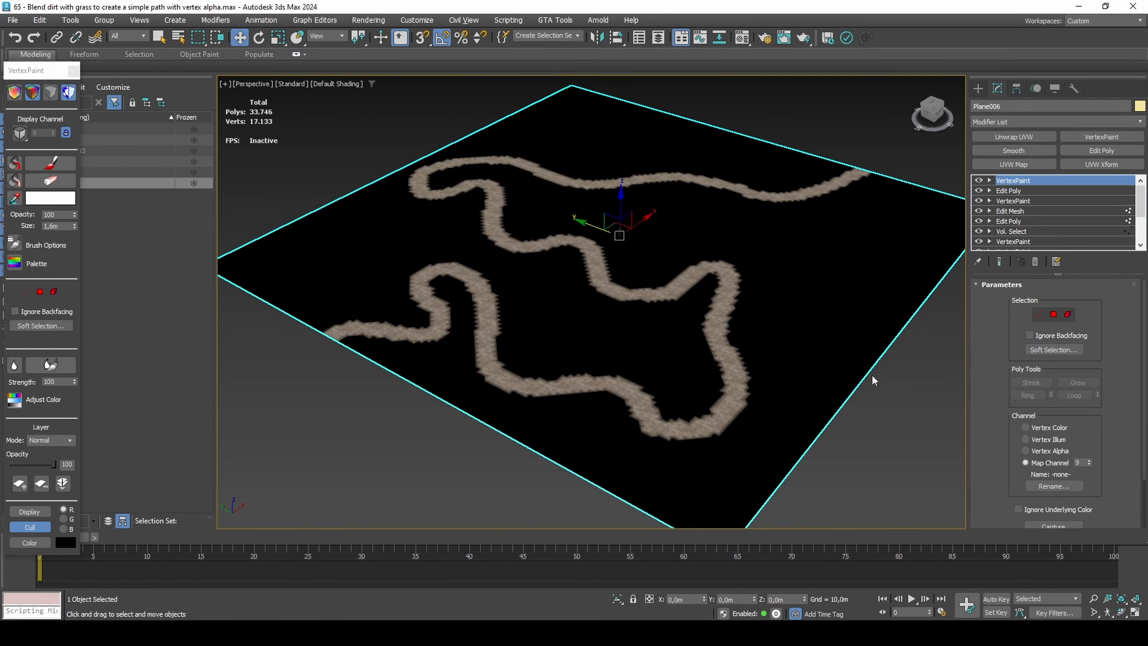
Capture the underlying color in the top VertexPaint modifier and blur the path's painted edges
scroll(1014, 411, "down", 2)
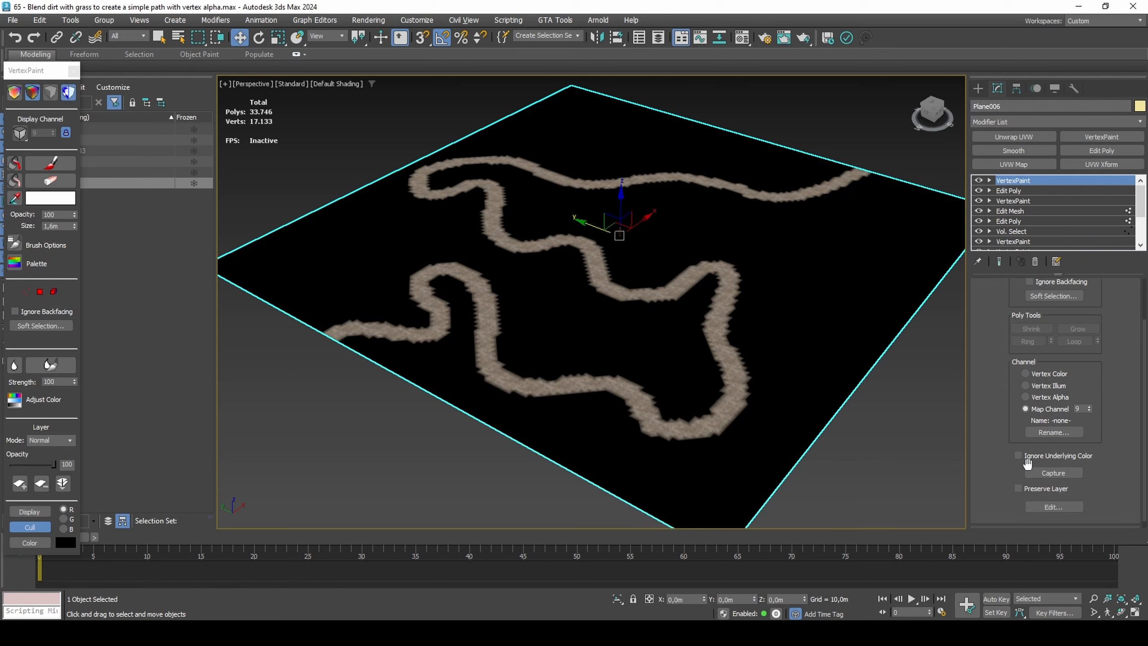
left_click(1035, 472)
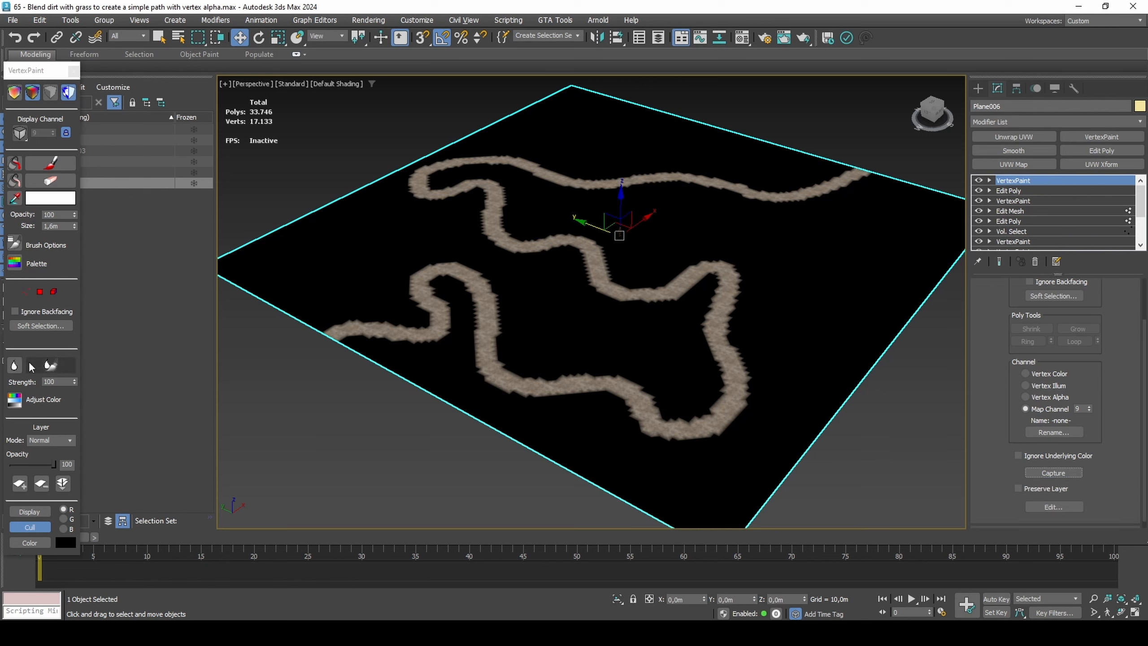
left_click(50, 365)
scroll(502, 364, "up", 8)
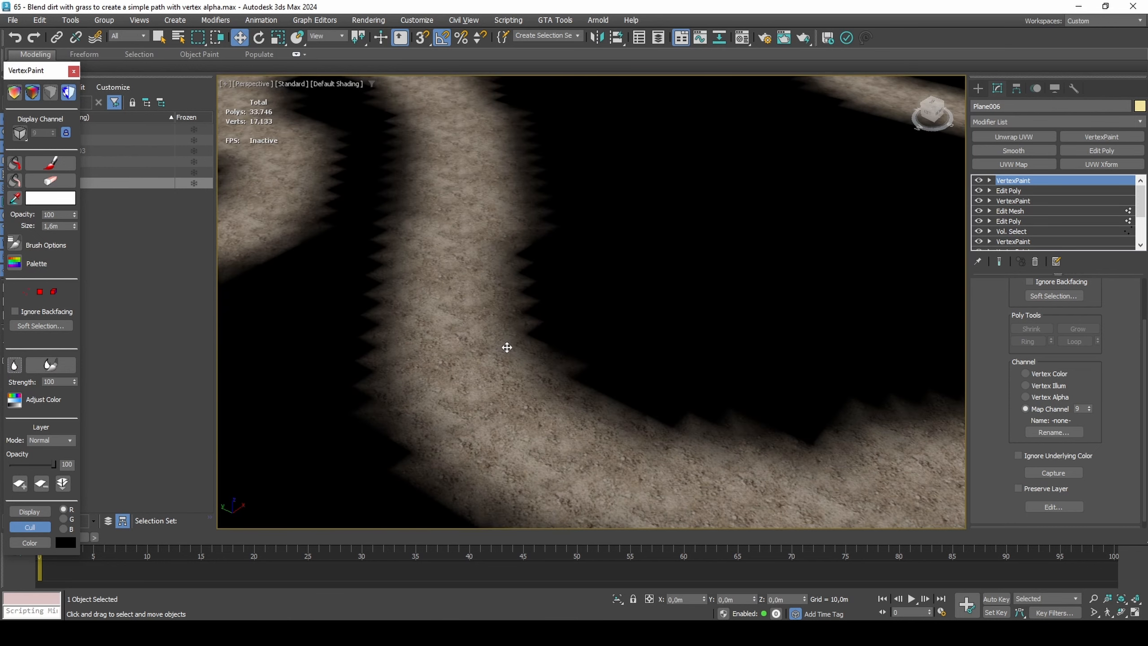
Check the Render Setup with the output size on Custom, and render the perspective view
left_click(764, 38)
left_click(94, 417)
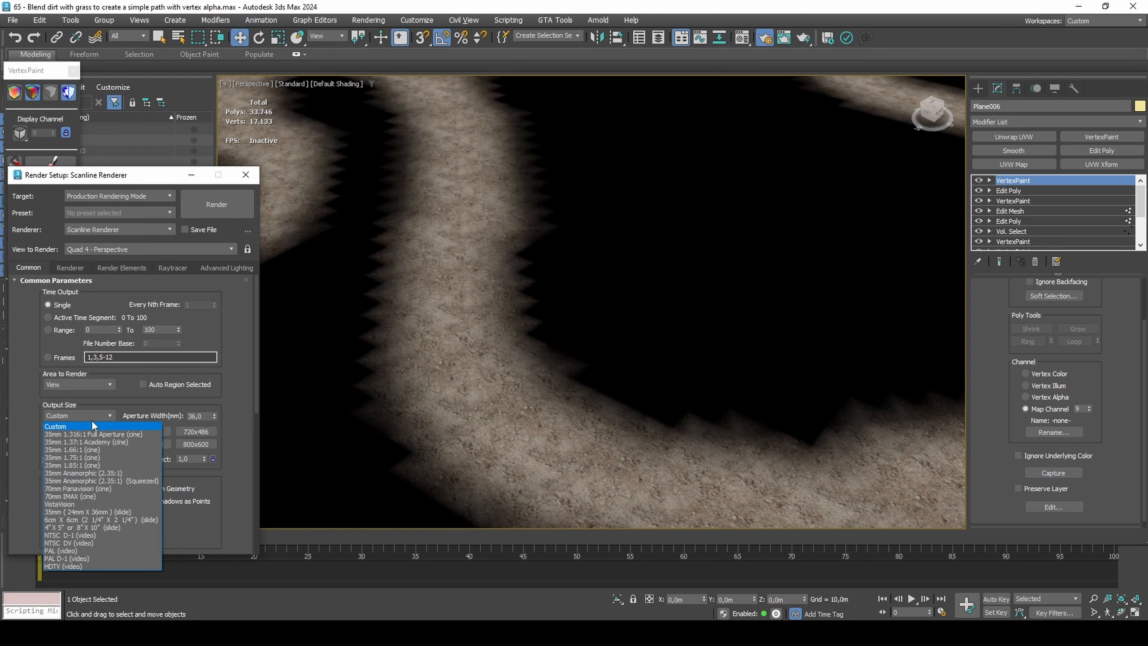
left_click(91, 424)
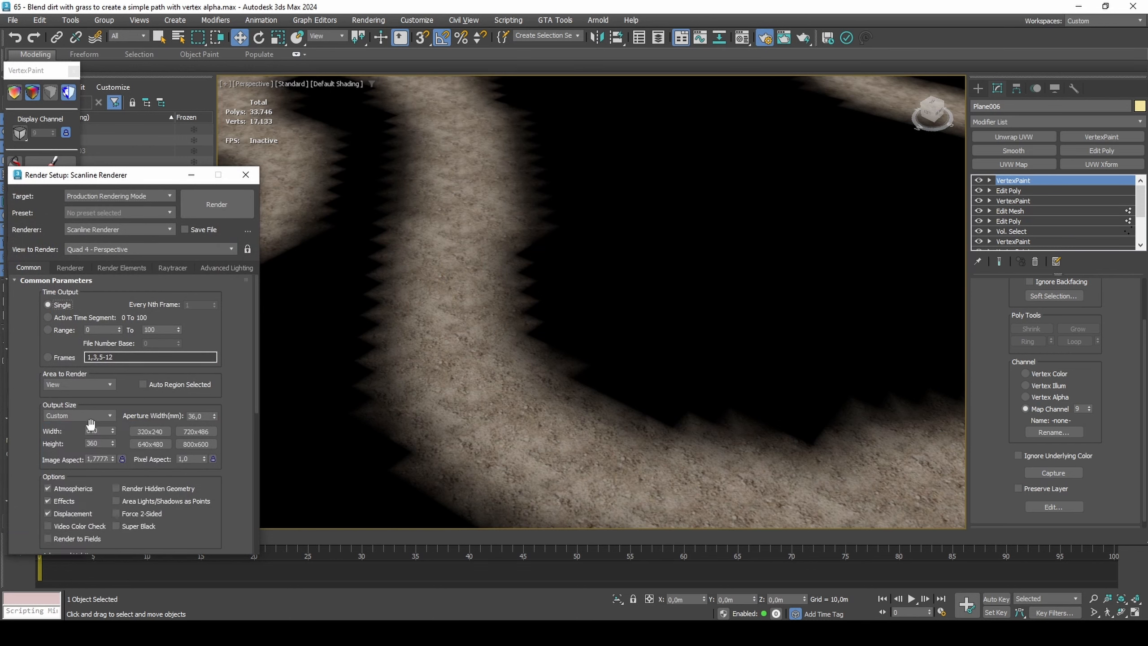
left_click(245, 174)
key("shift+q")
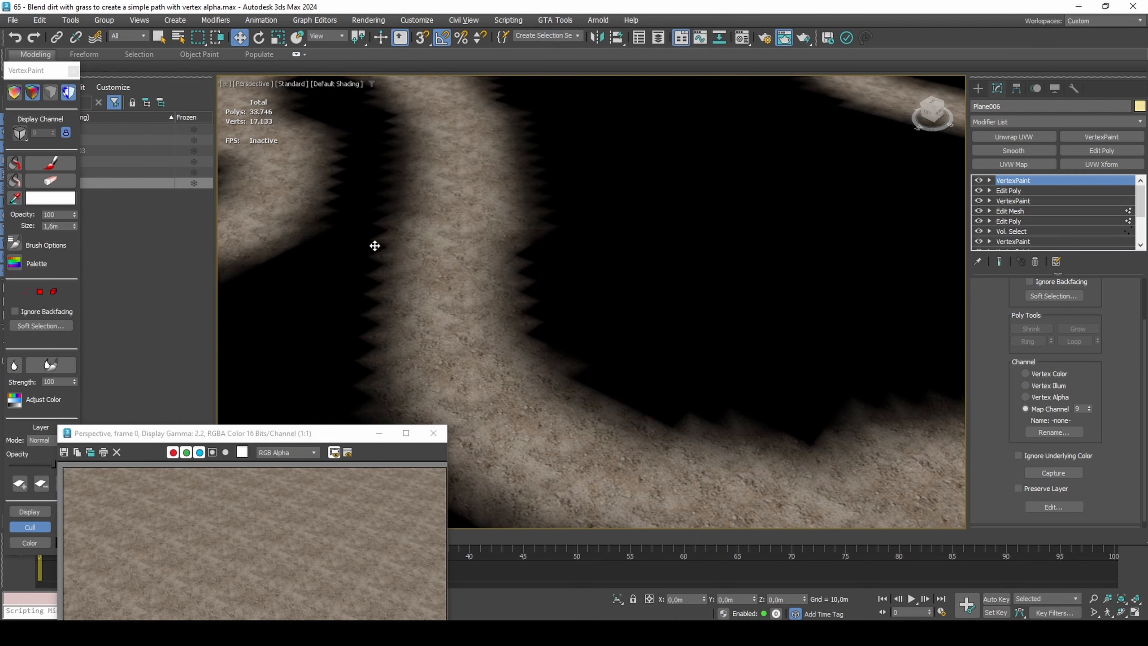
Assign a Vertex Color map to the opacity of sub-material 2 and set its map channel to 9
key("m")
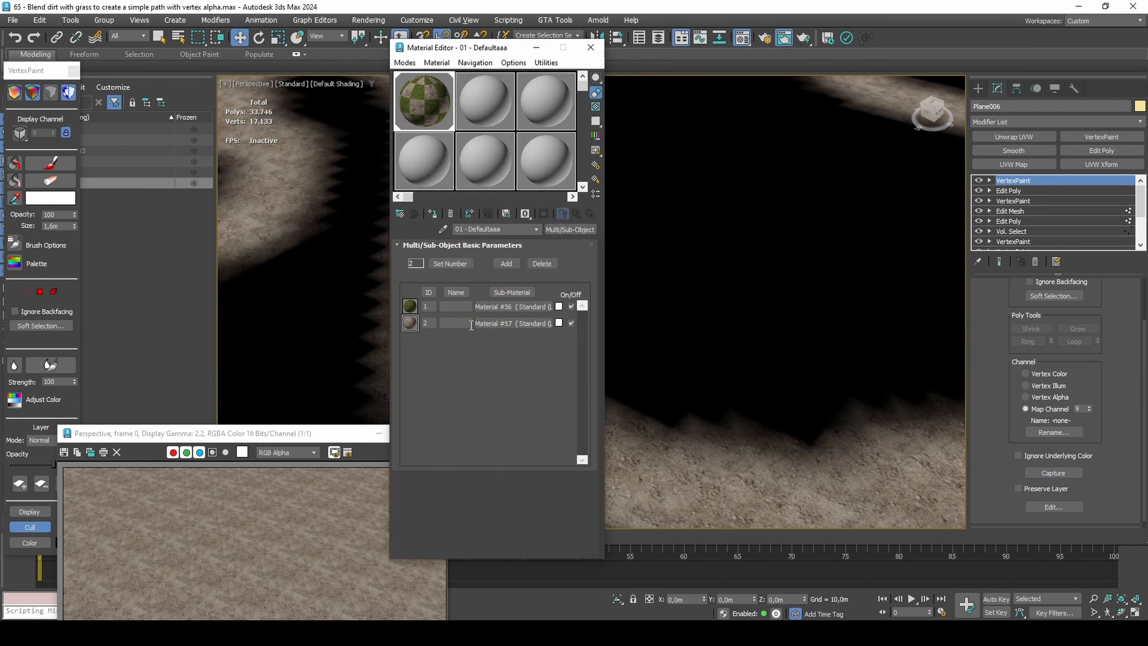
left_click(535, 326)
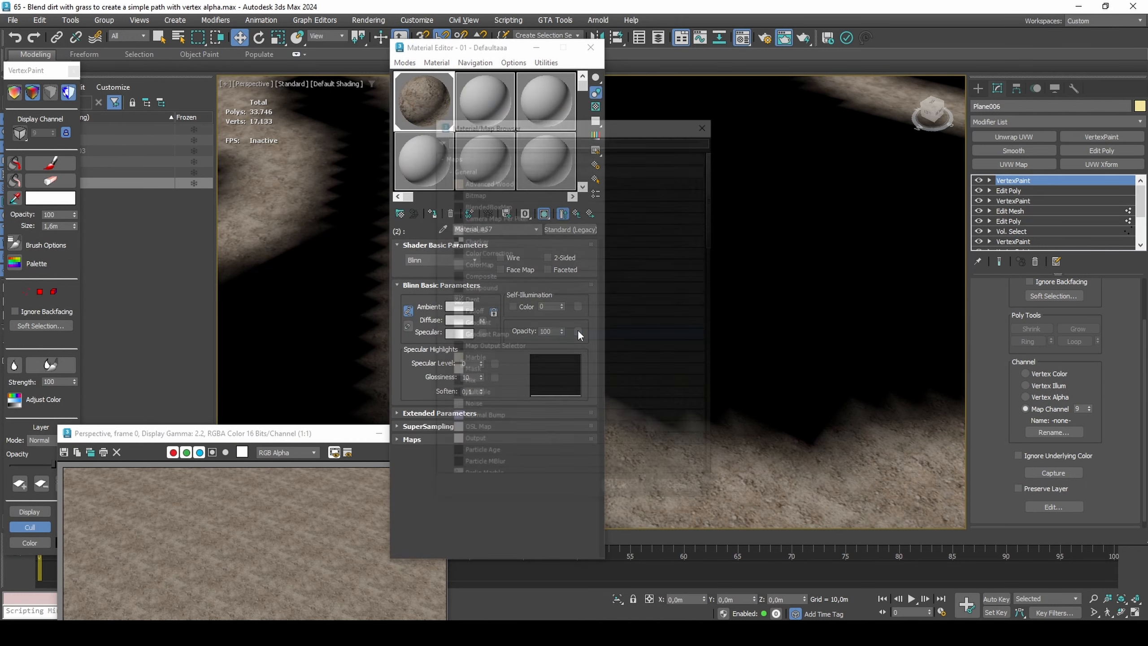
left_click(578, 330)
type("vert")
double_click(499, 150)
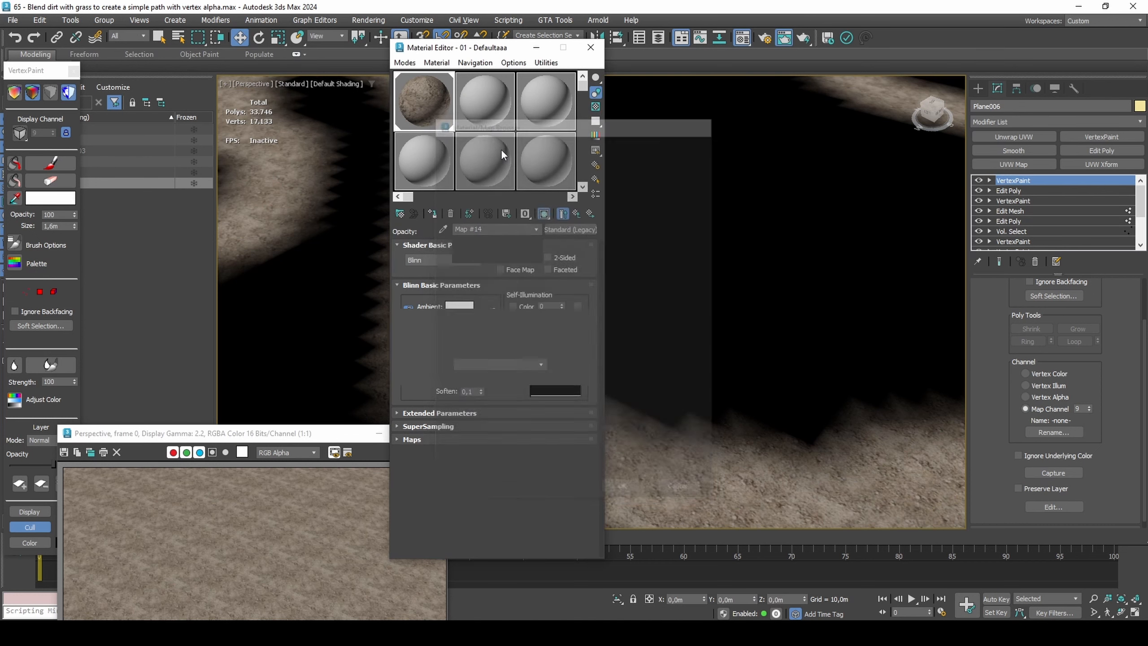
double_click(470, 278)
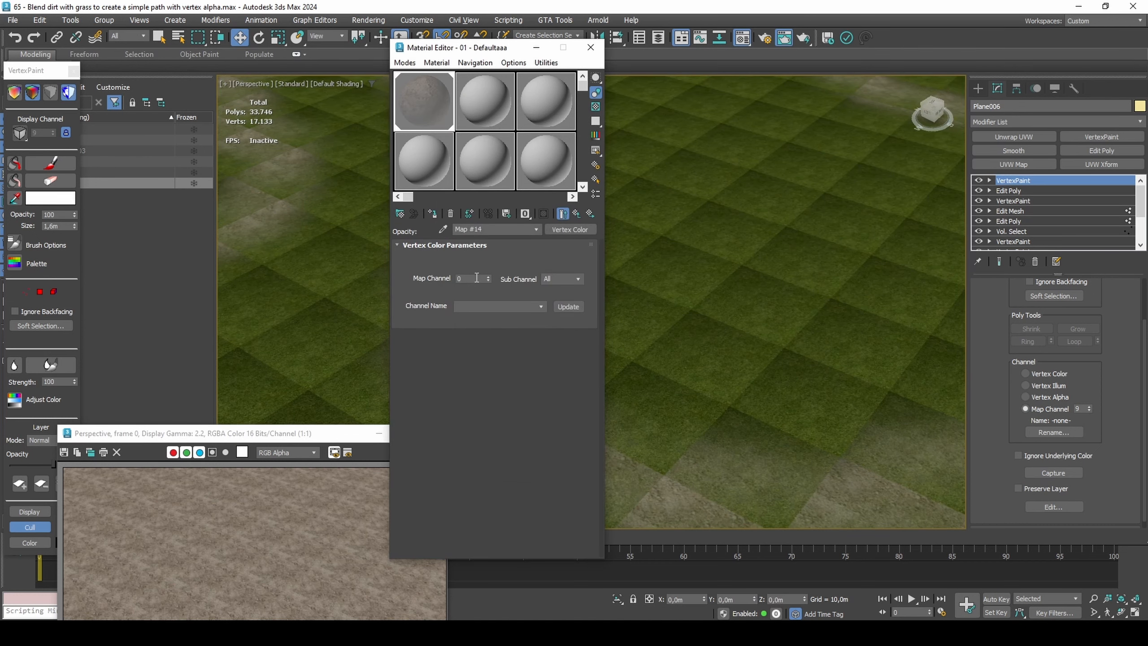
type("9")
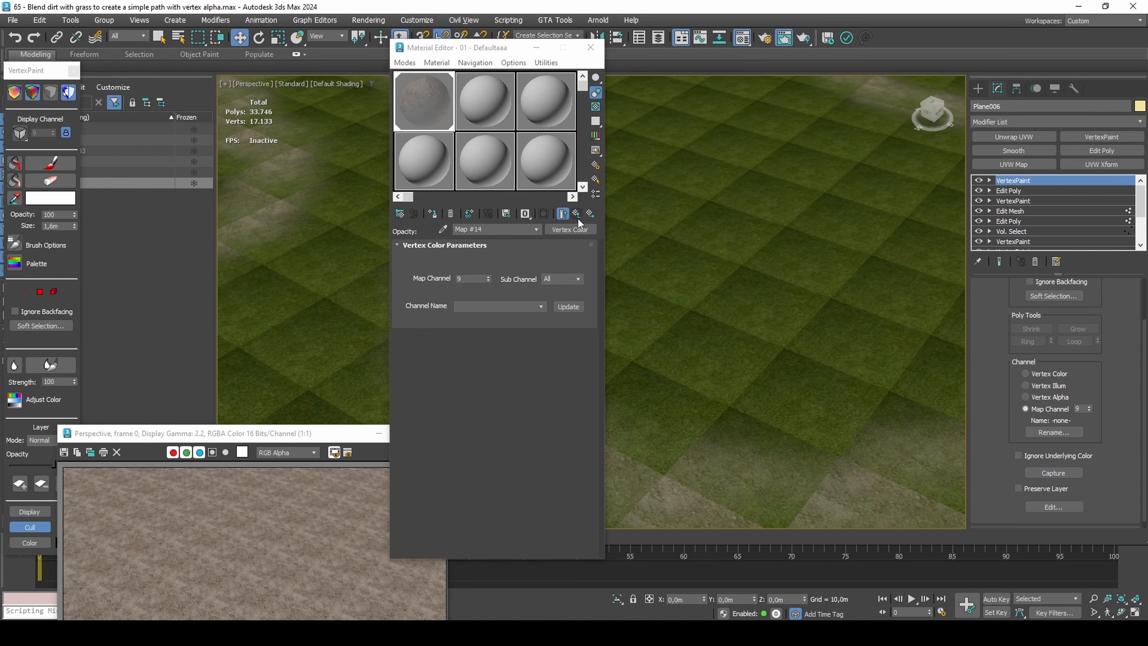
Show the dirt diffuse bitmap in the viewport, close the material editor and render the perspective view
left_click(577, 216)
left_click(482, 320)
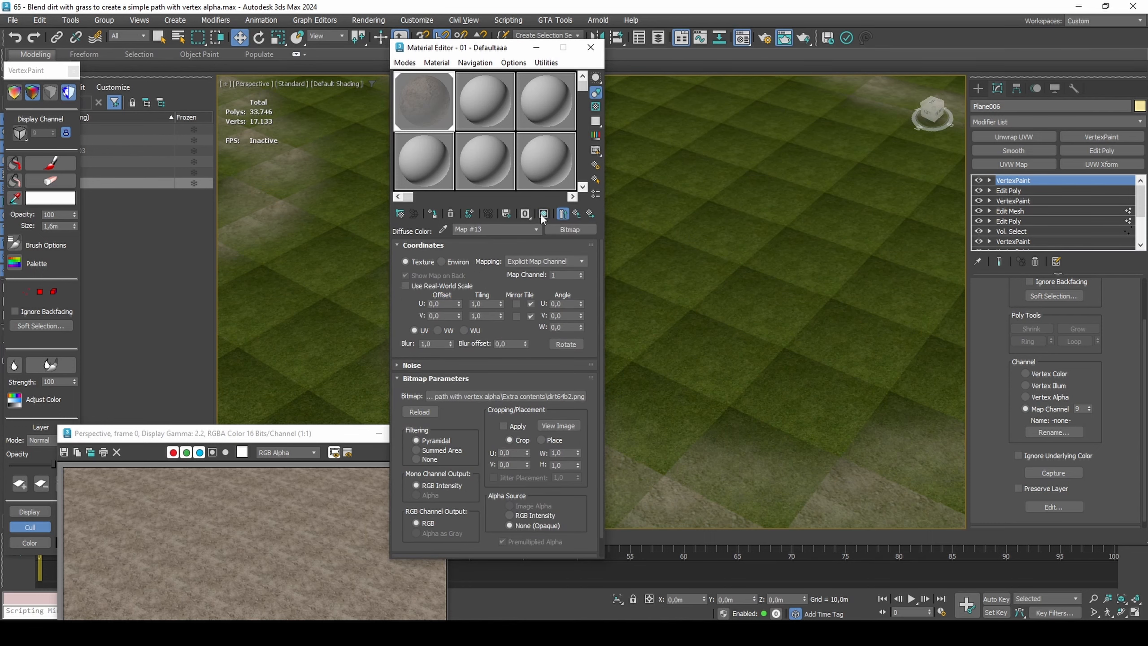
left_click(590, 47)
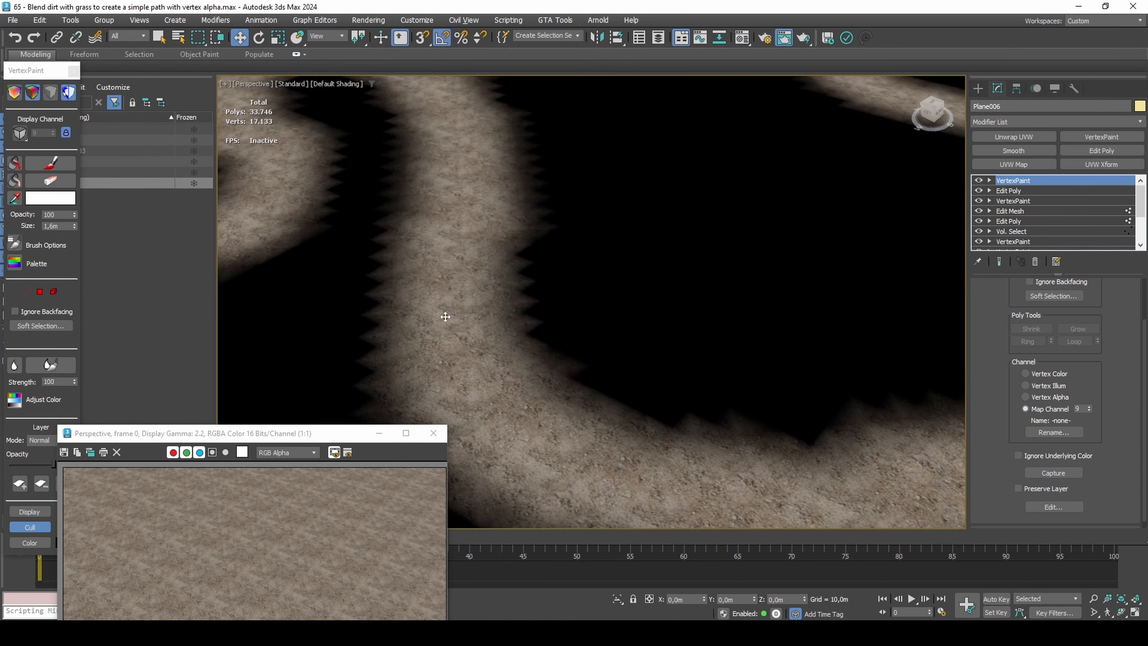
left_click_drag(335, 435, 276, 373)
key("shift+q")
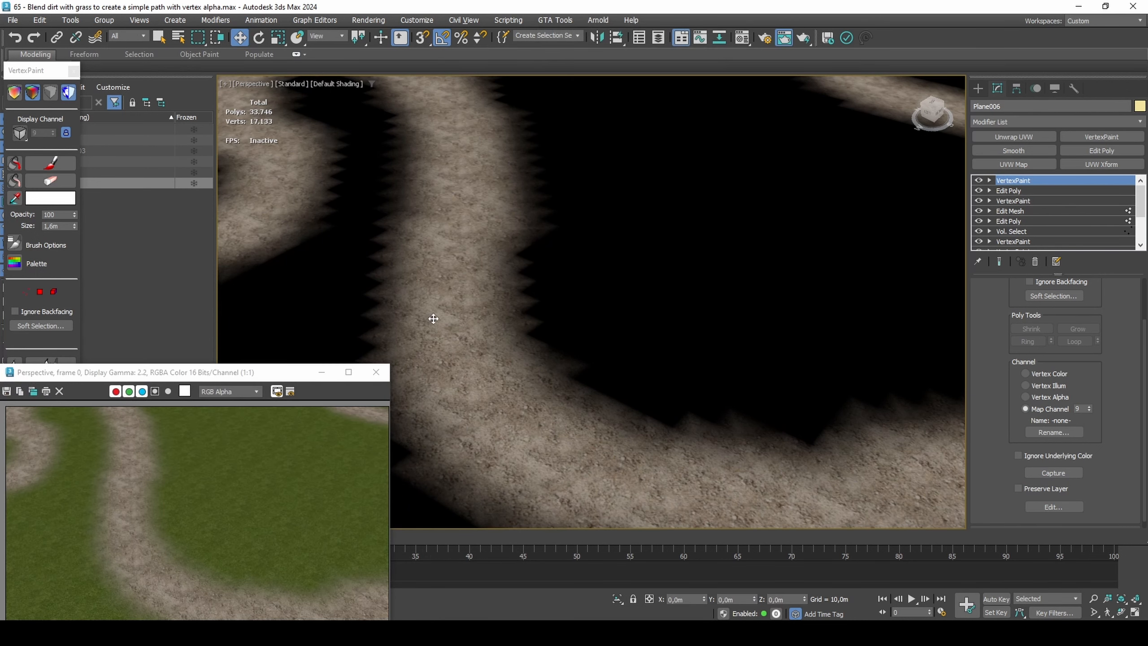
Blur the path's painted edges once more and render the perspective view
left_click(51, 360)
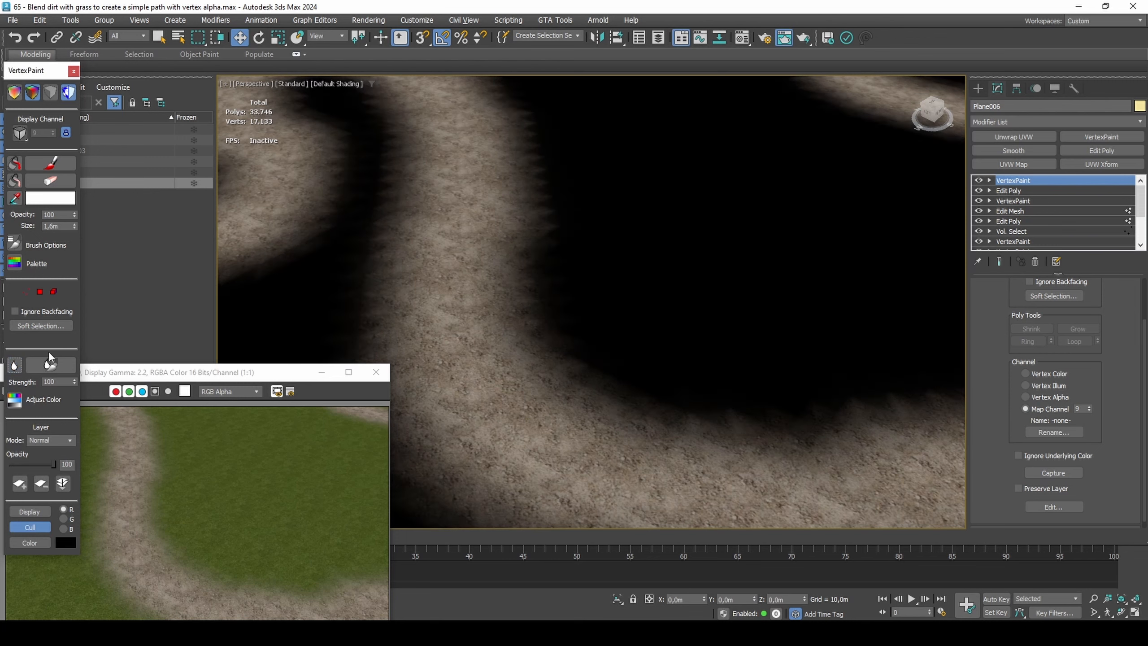
key("shift+q")
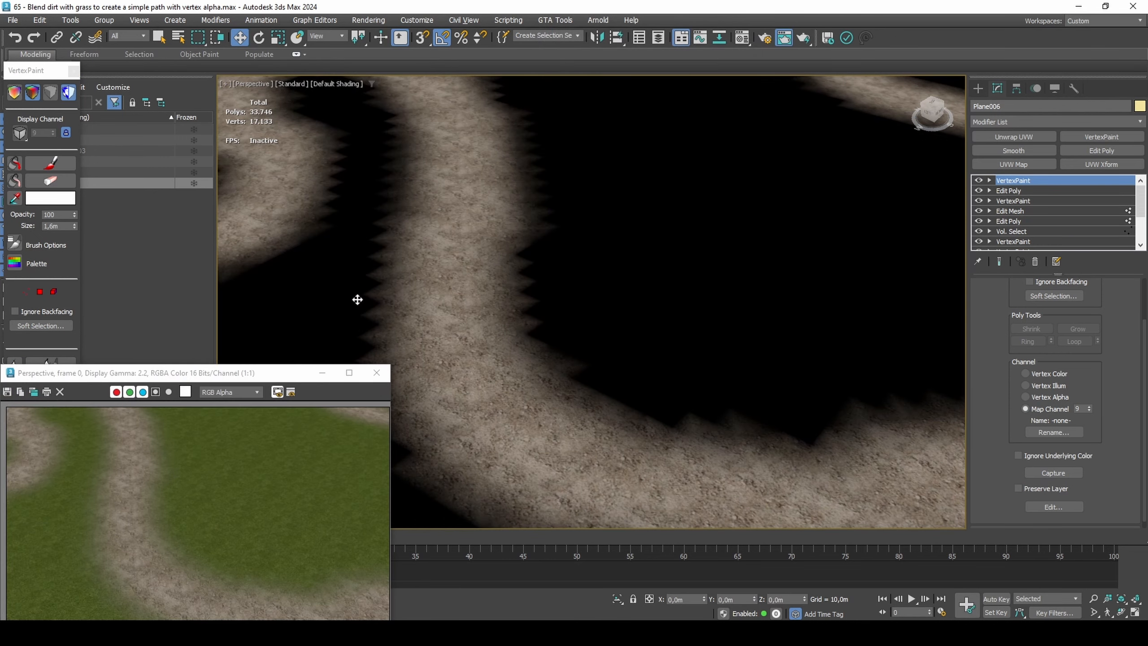
key("shift+q")
Compare renders of a path section with and without the last blur, undoing and redoing it between renders
scroll(540, 338, "down", 5)
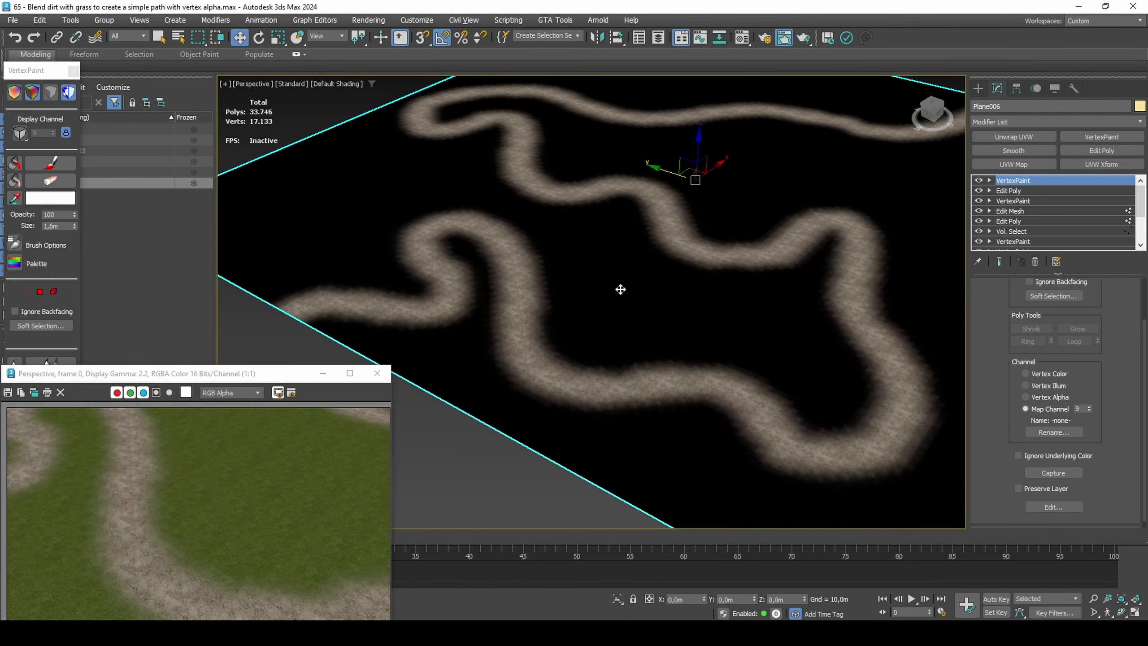
scroll(736, 231, "up", 2)
scroll(691, 317, "up", 2)
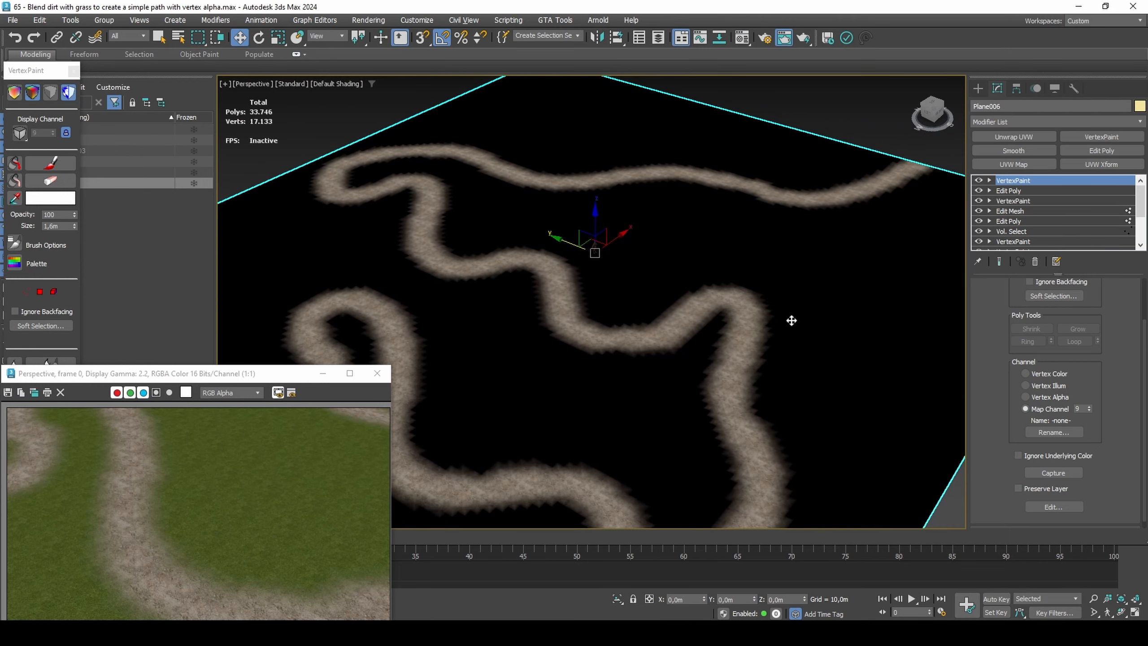
scroll(754, 433, "up", 4)
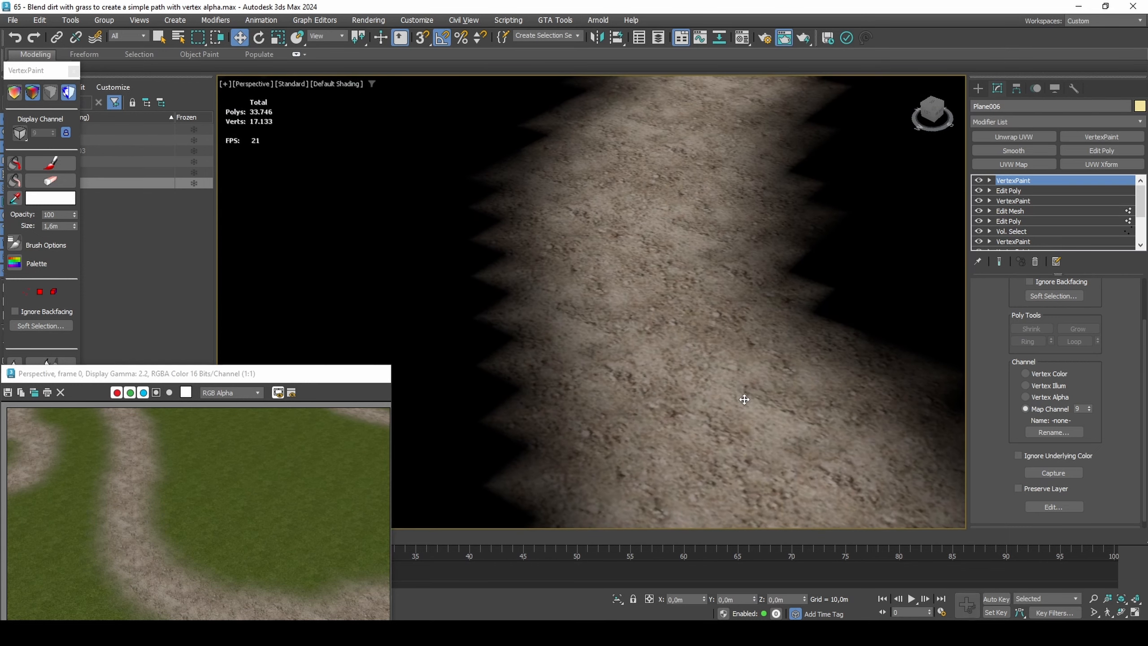
key("shift+q")
key("ctrl+z")
key("shift+q")
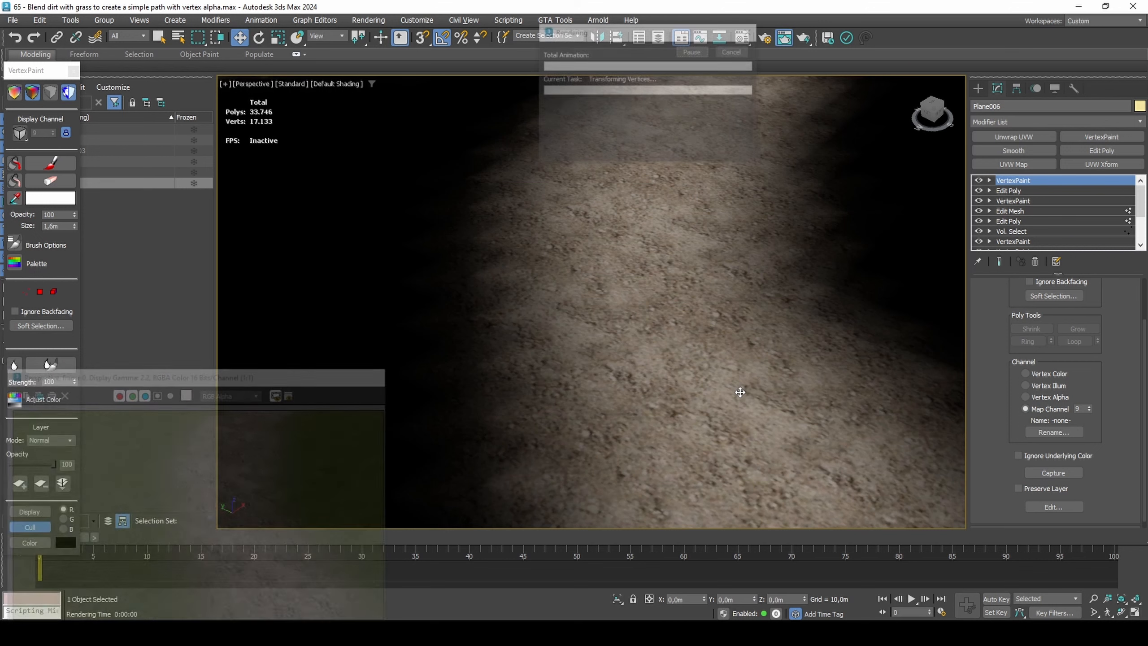
key("ctrl+y")
key("shift+q")
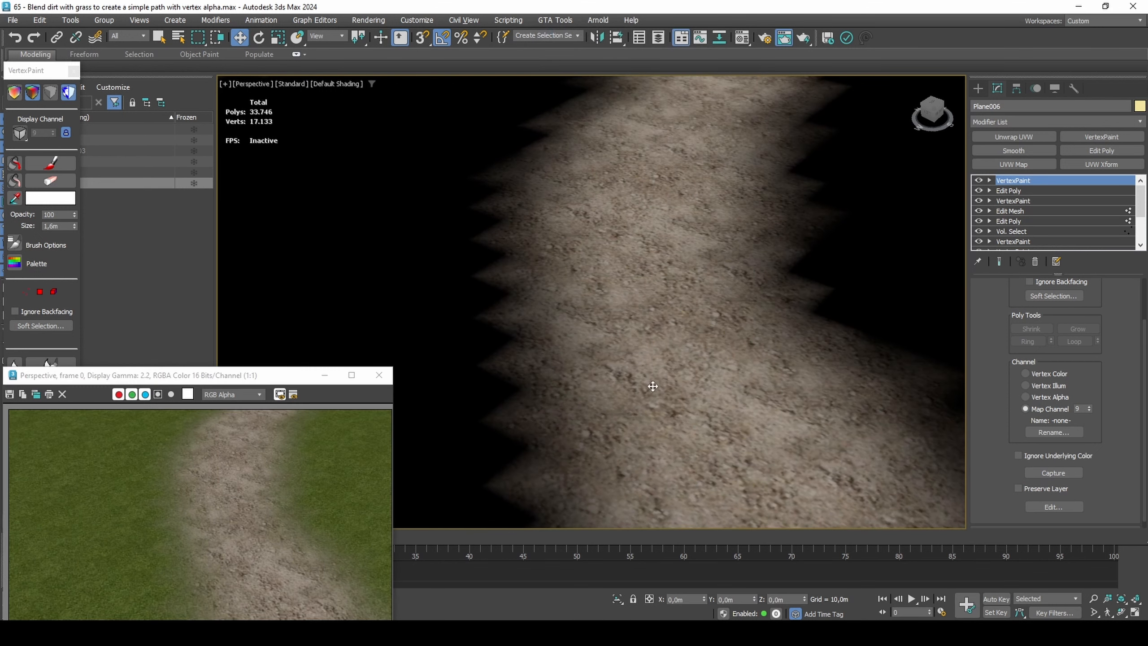
Compare close-up renders of the dirt-to-grass transition at the path's edge with and without the last blur
scroll(501, 348, "up", 2)
scroll(565, 334, "up", 2)
key("shift+q")
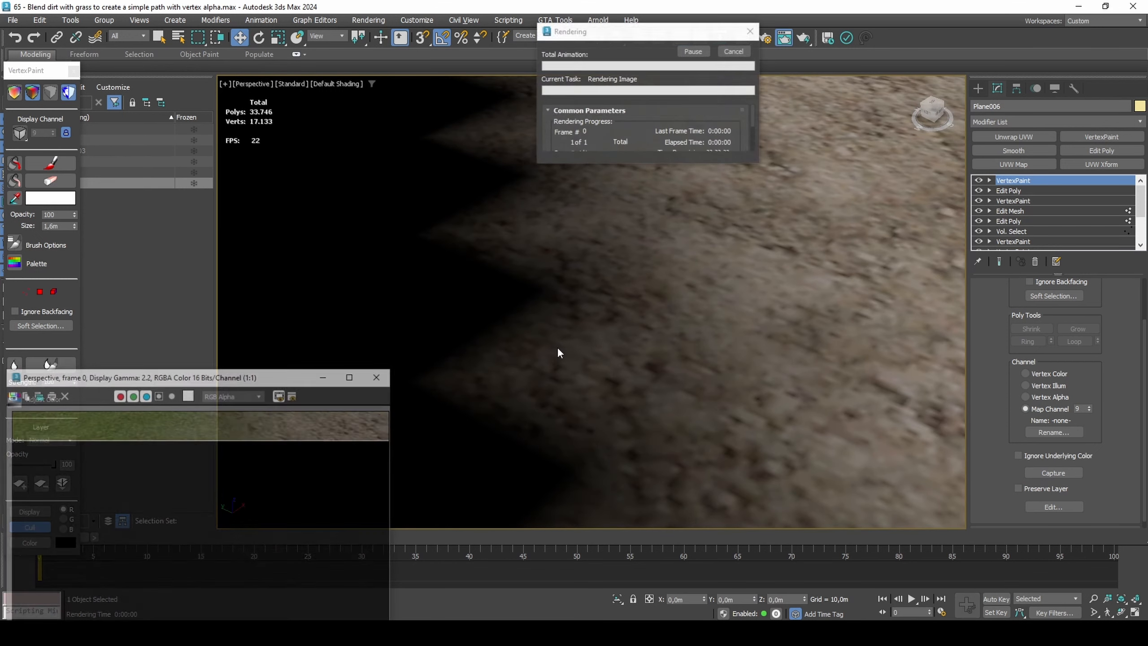
key("ctrl+z")
key("shift+q")
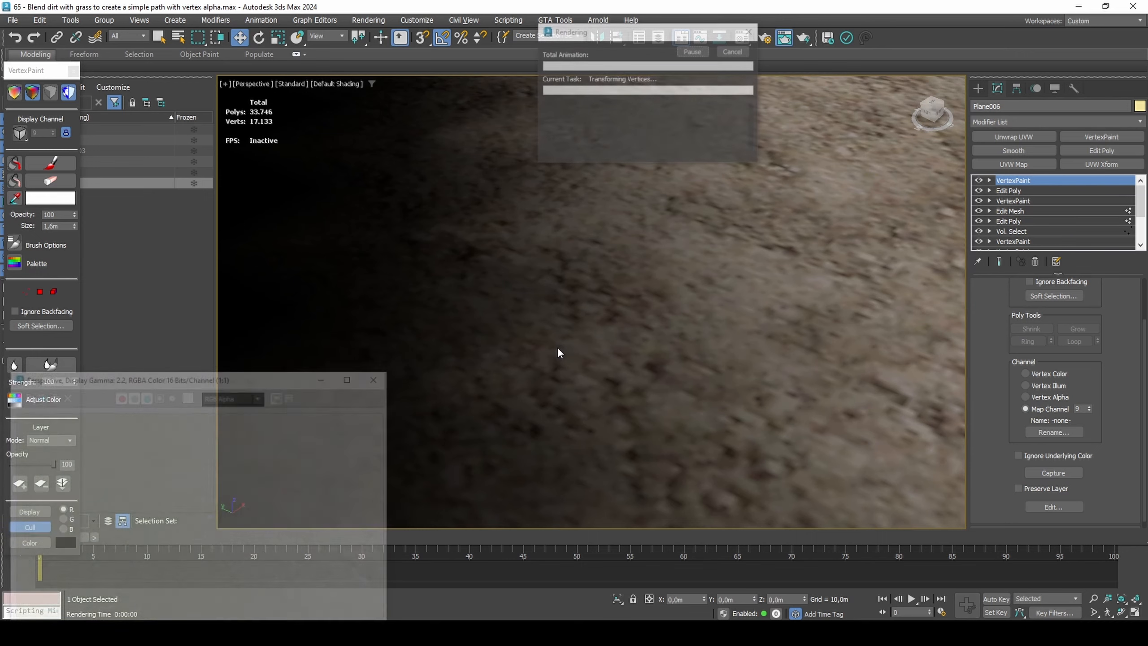
key("ctrl+y")
key("shift+q")
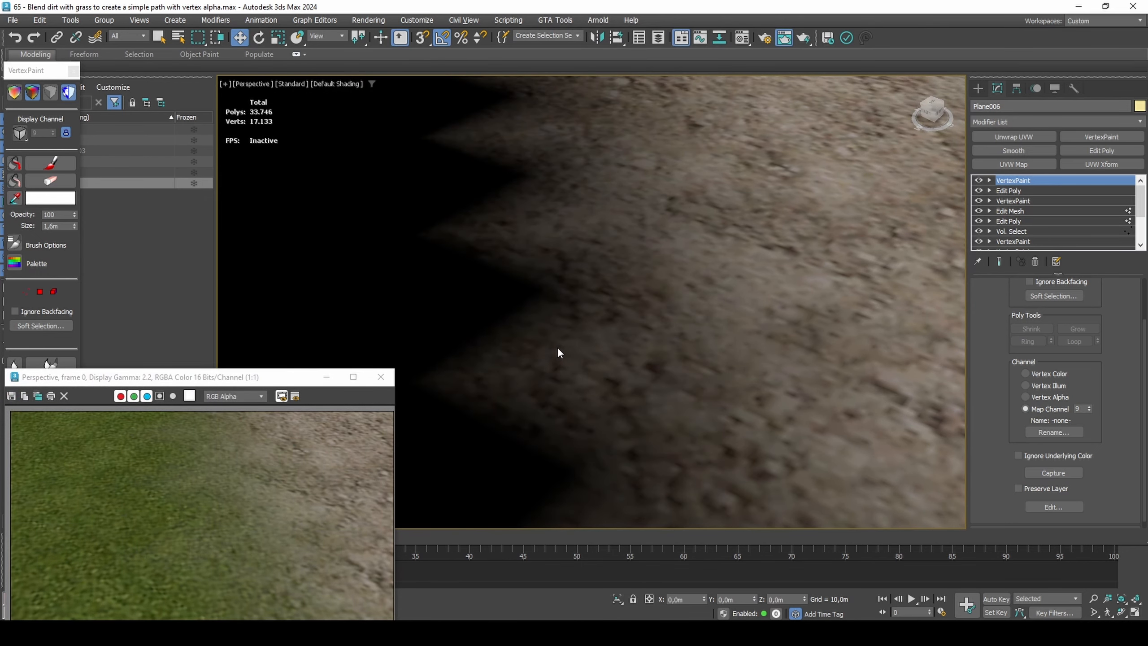
key("ctrl+z")
Add an Unwrap UVW modifier to the path plane and set it to map channel 9, choosing Abandon for the channel change
scroll(640, 347, "down", 5)
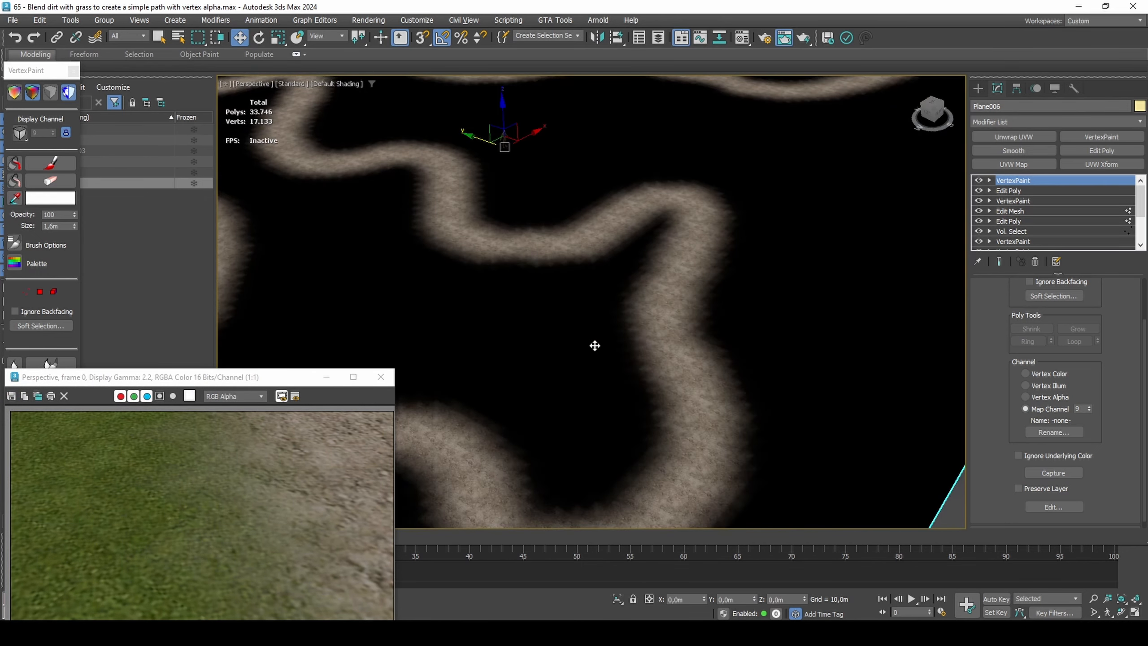
scroll(595, 345, "down", 3)
middle_click_drag(648, 333, 707, 335, "alt")
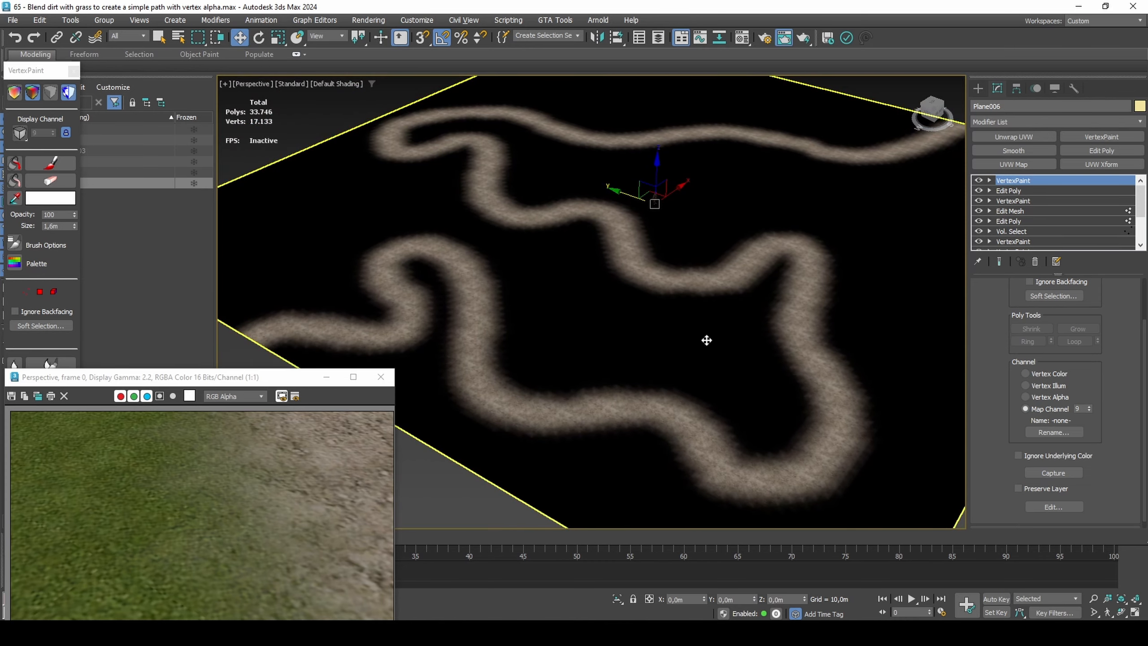
left_click(1010, 138)
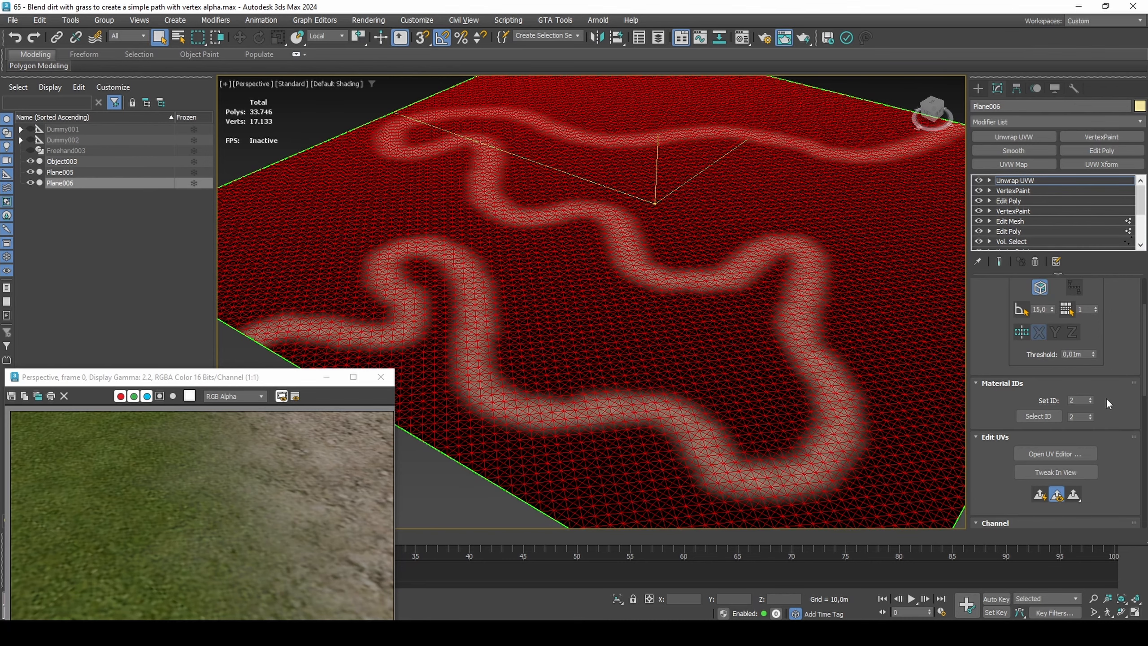
scroll(1105, 397, "down", 5)
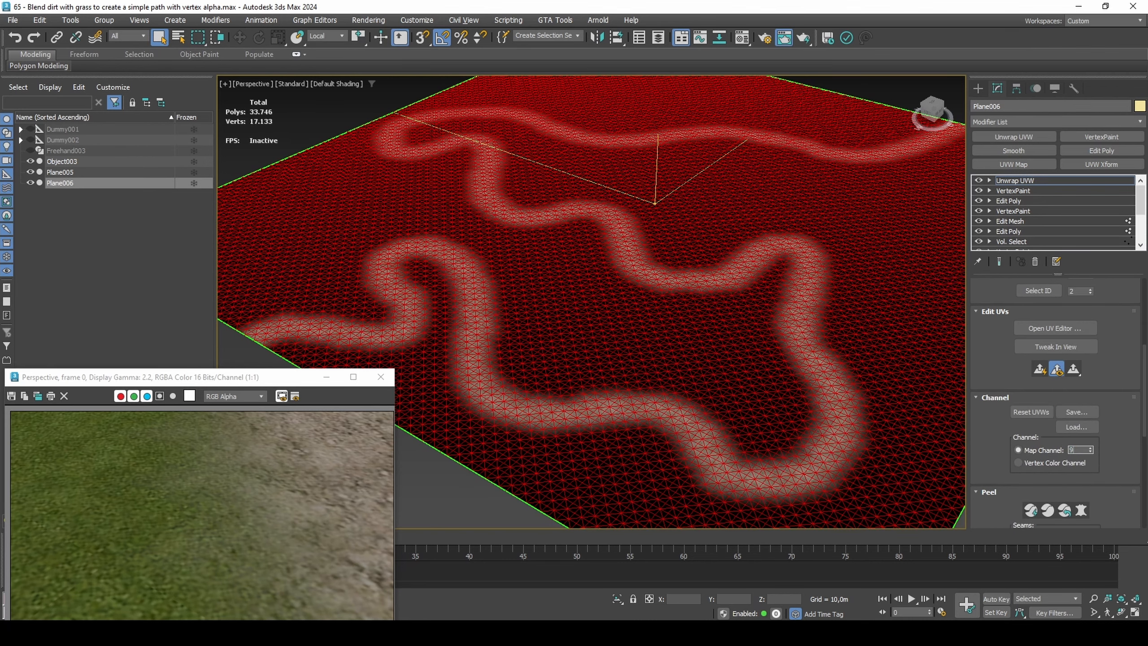
key("Return")
left_click(533, 357)
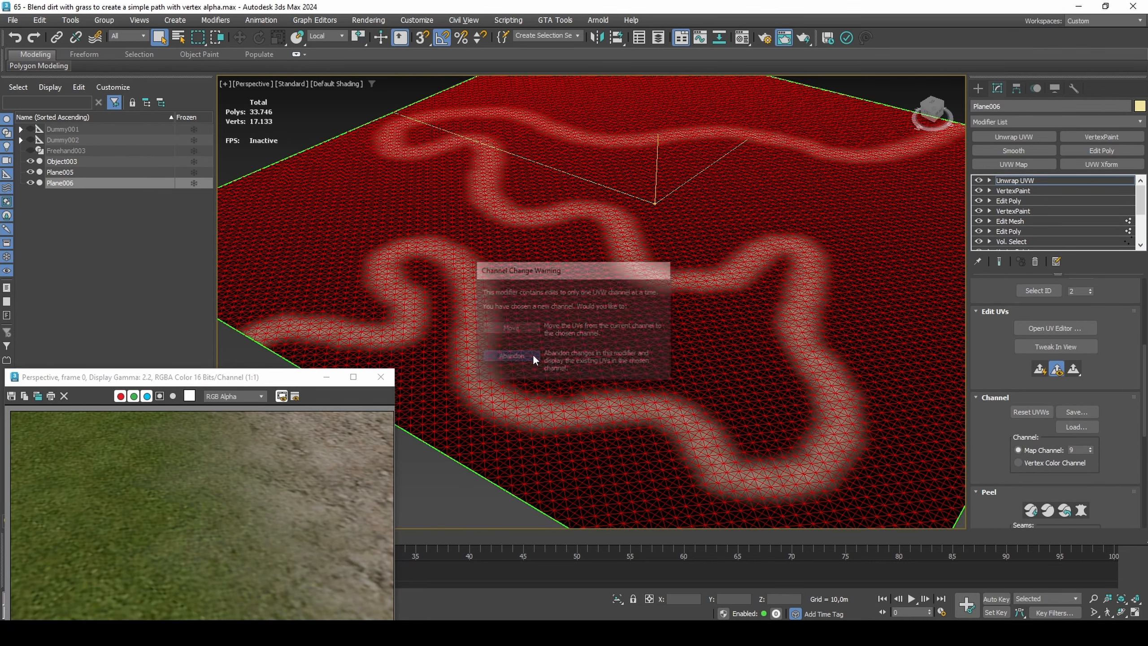
Open the UV editor and select the UV vertices at the 0,0 origin, at the lower end of the diagonal
left_click(1092, 327)
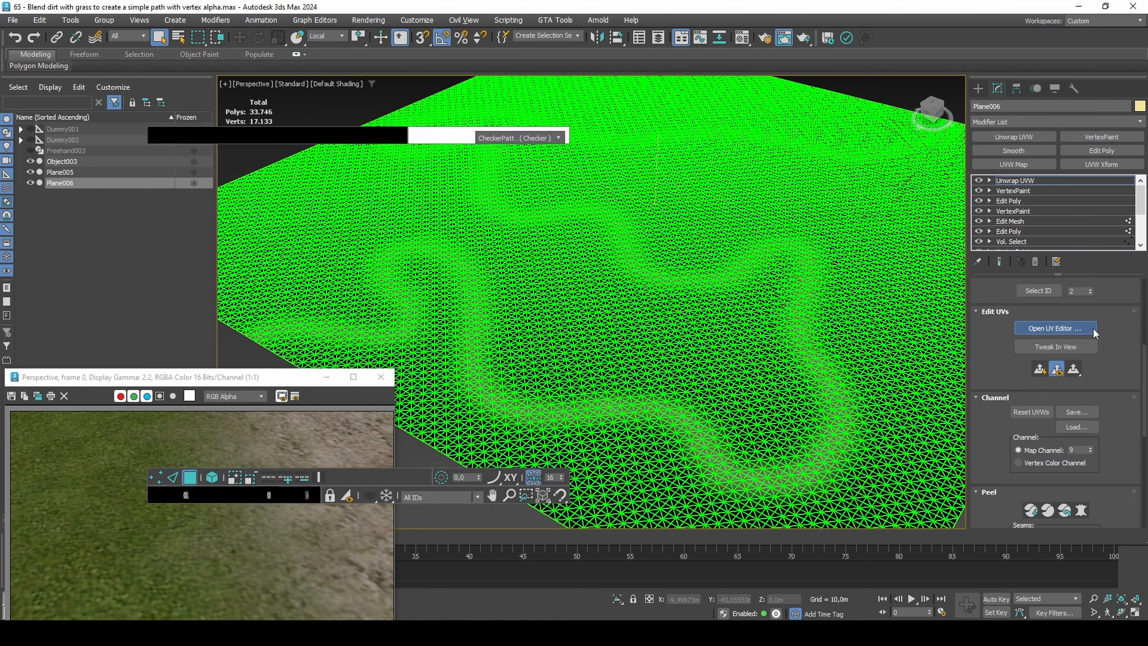
middle_click_drag(280, 402, 388, 336)
key("1")
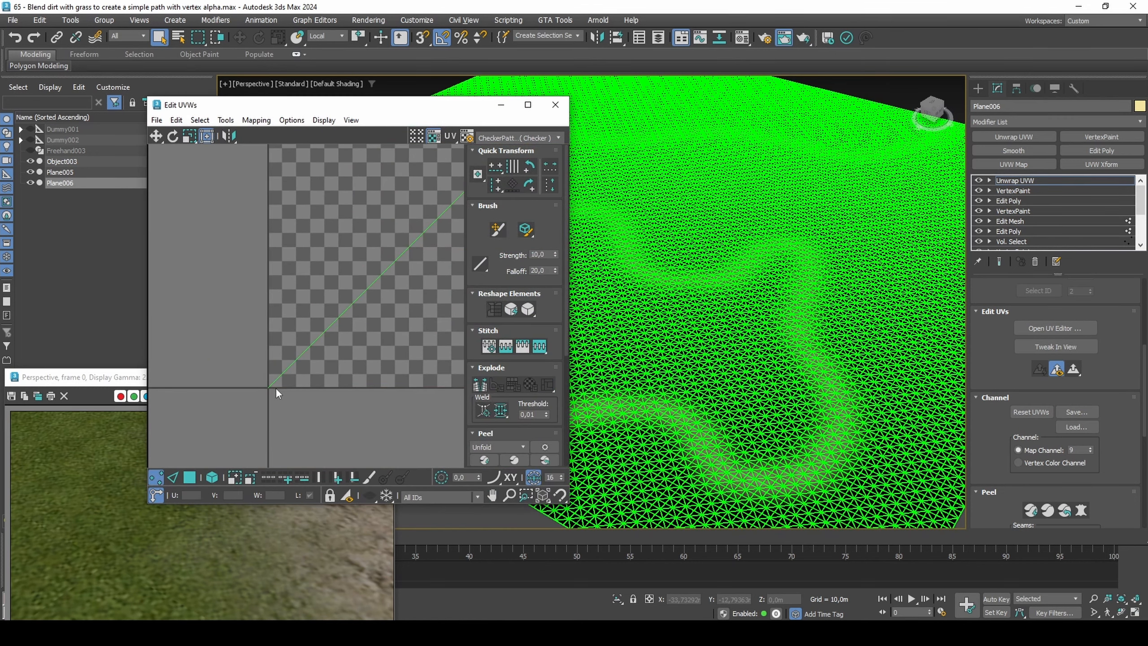
scroll(271, 384, "up", 7)
left_click_drag(213, 412, 266, 385)
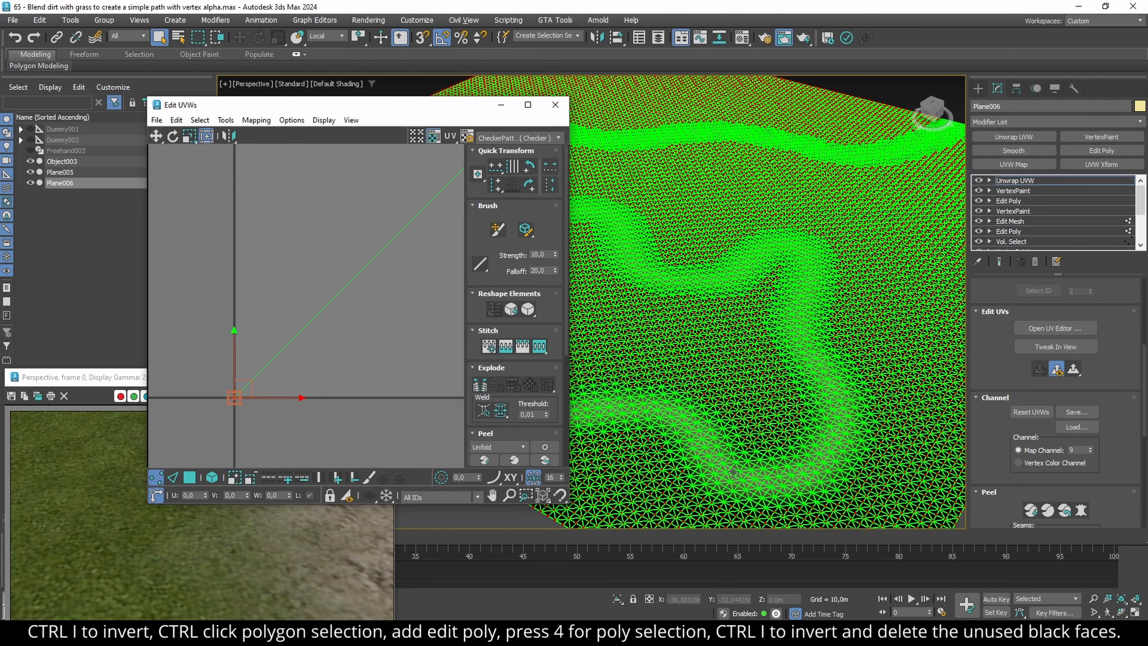
Invert the UV vertex selection and convert it to a polygon selection covering the path
scroll(698, 467, "up", 5)
middle_click_drag(697, 467, 788, 412)
scroll(784, 415, "down", 5)
scroll(764, 415, "up", 3)
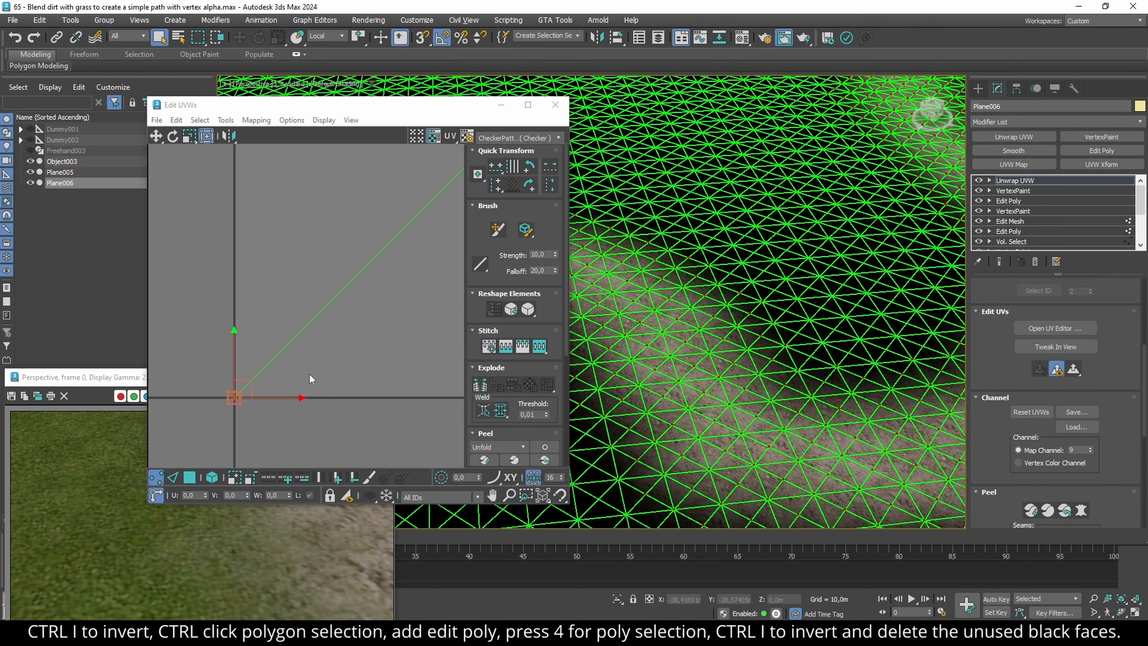
key("ctrl+i")
left_click(184, 476, "ctrl")
Add an Edit Poly modifier at polygon level and check which path faces are selected
left_click(1075, 151)
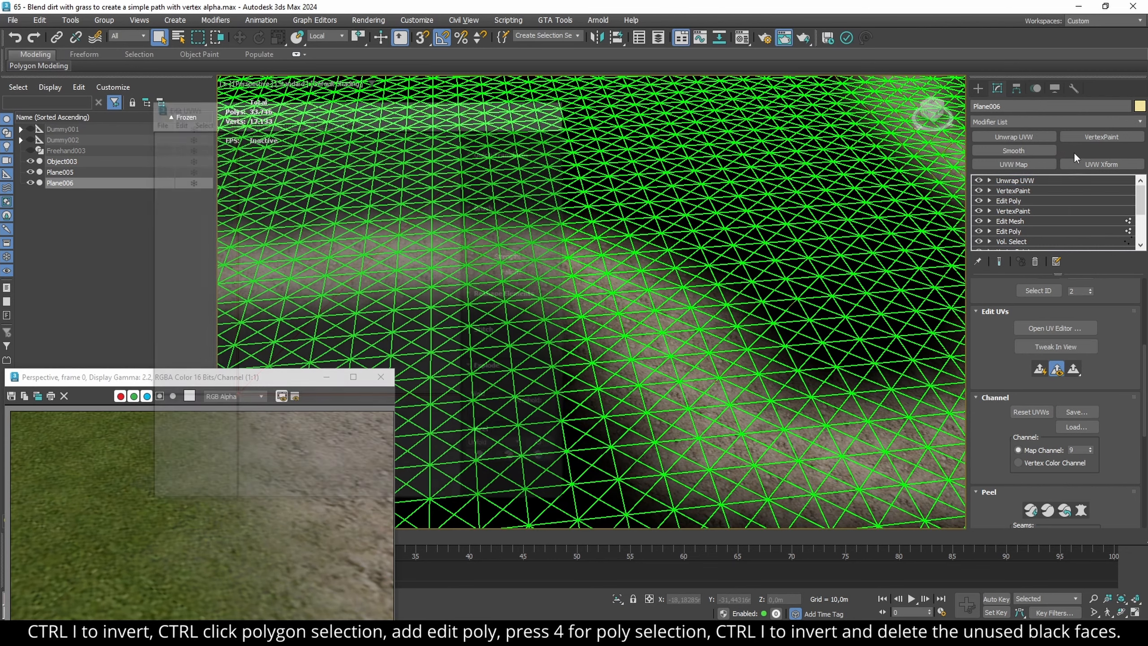
key("4")
key("F2")
middle_click_drag(647, 336, 629, 337, "alt")
key("F2")
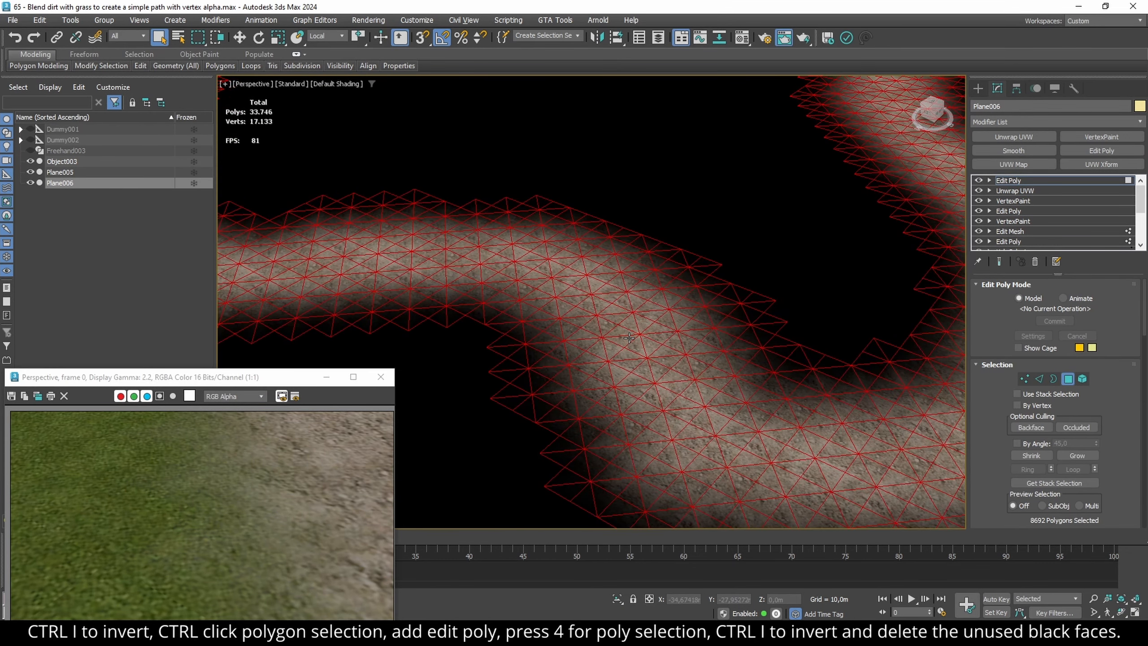
Invert the polygon selection, delete the unused black faces around the path and leave polygon level
key("F2")
key("ctrl+i")
scroll(629, 338, "down", 10)
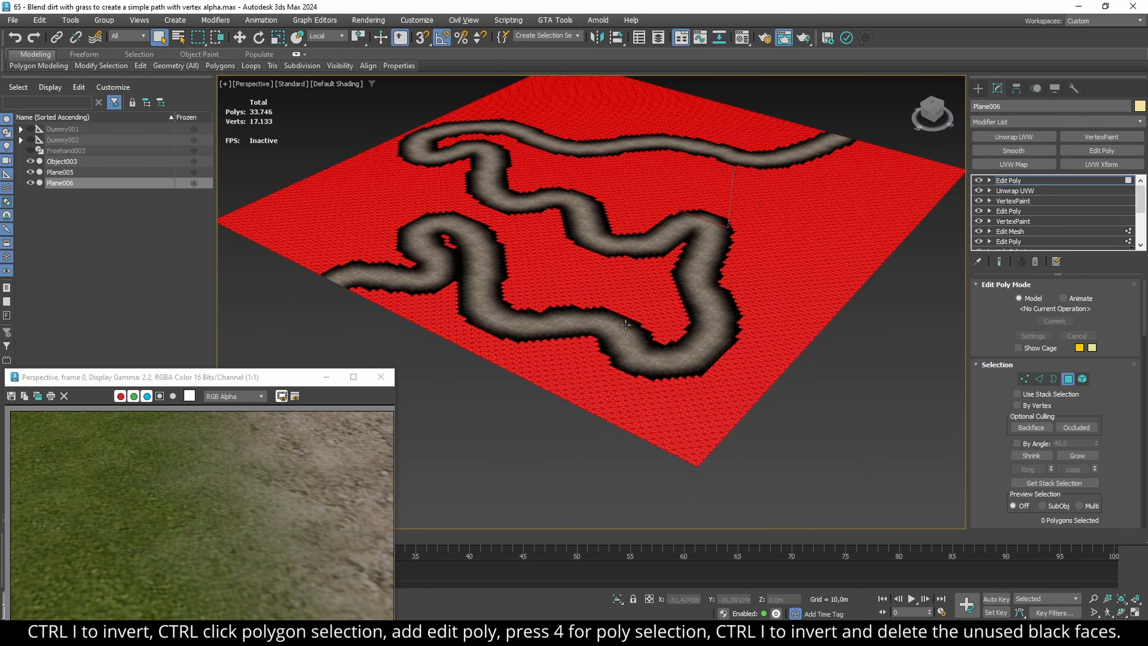
key("Delete")
key("4")
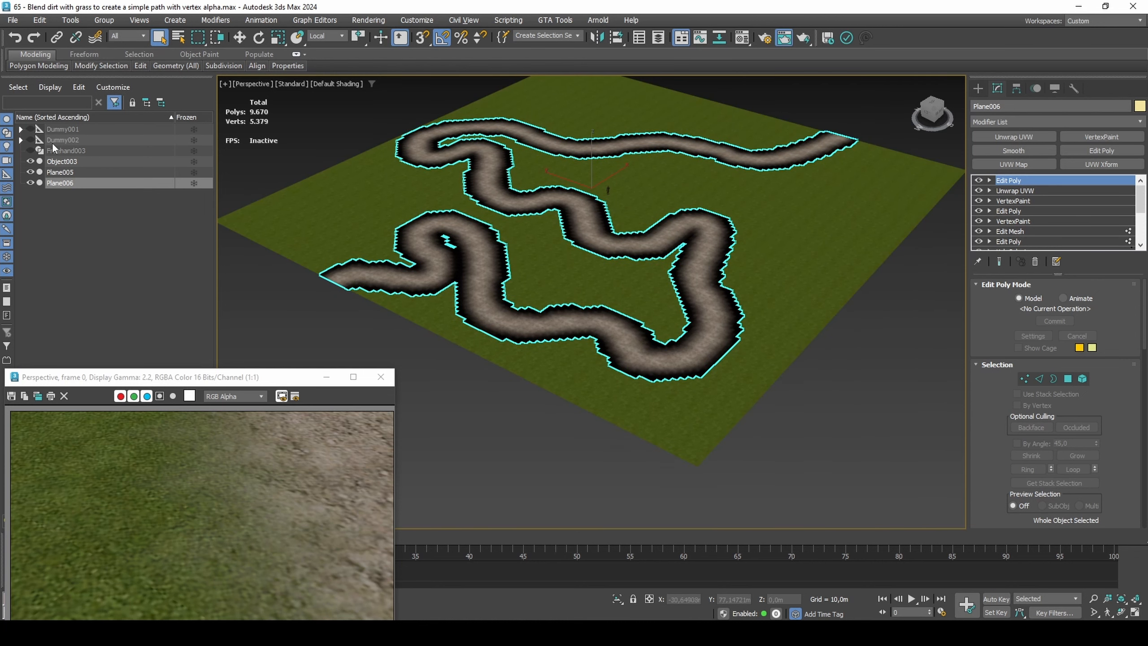
Unhide the Freehand003 spline and reselect the trimmed path plane, Plane006
left_click(31, 151)
left_click(59, 150)
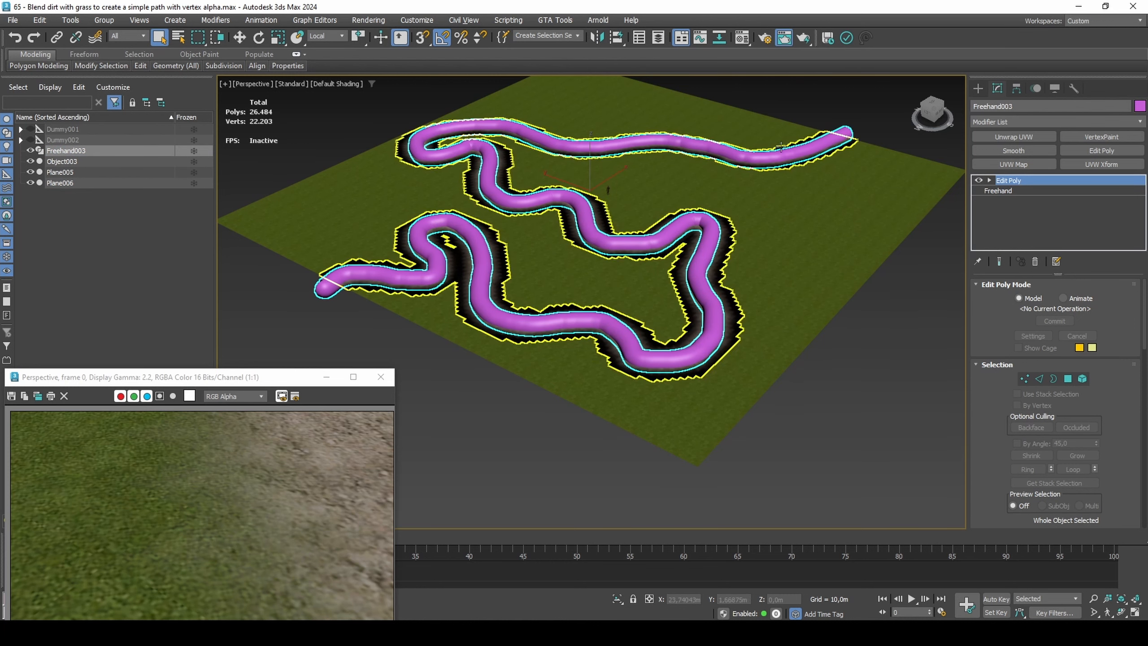
left_click(785, 199)
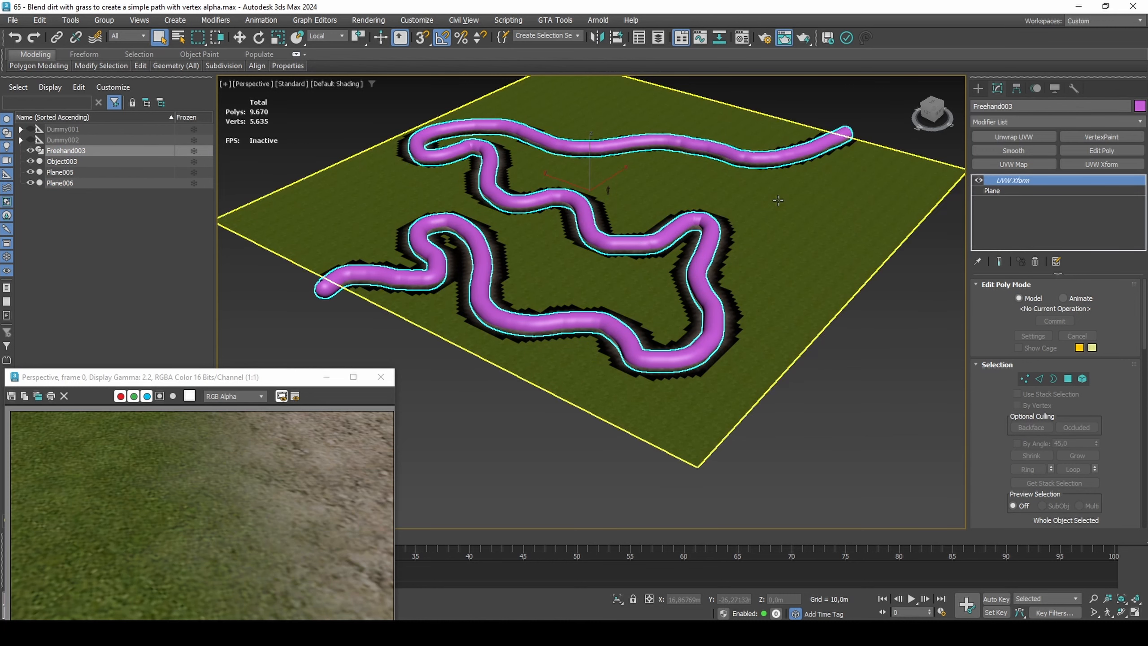
left_click(728, 240)
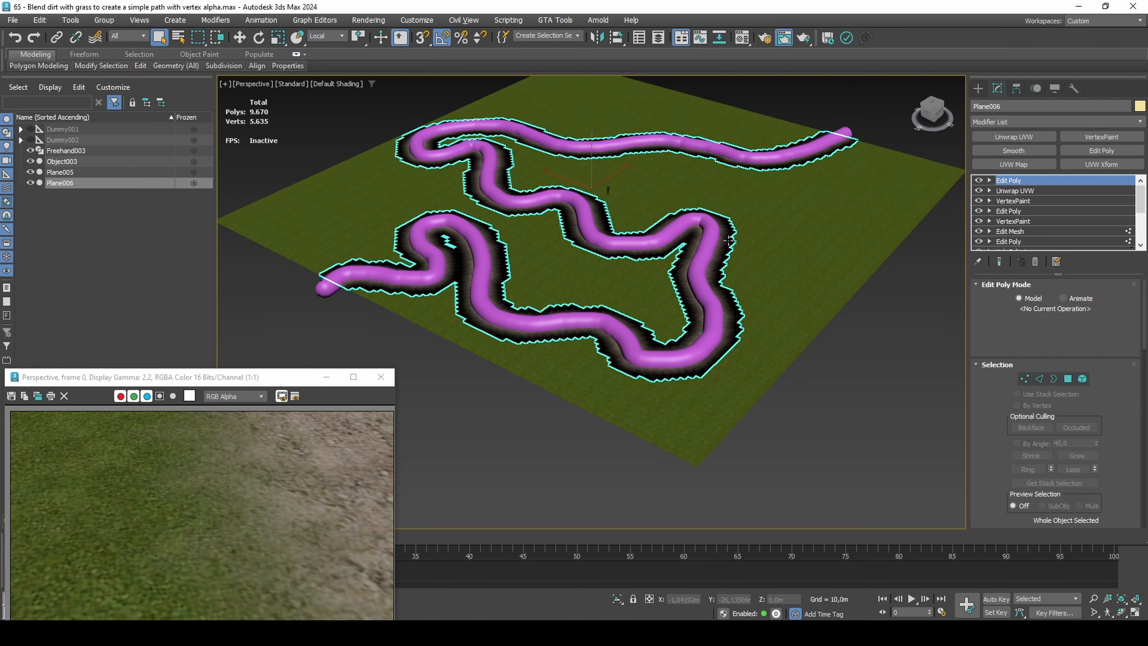
Add an Unwrap UVW modifier, set up a Planar spline mapping with Freehand003 as its spline, and hide Freehand003
left_click(1003, 137)
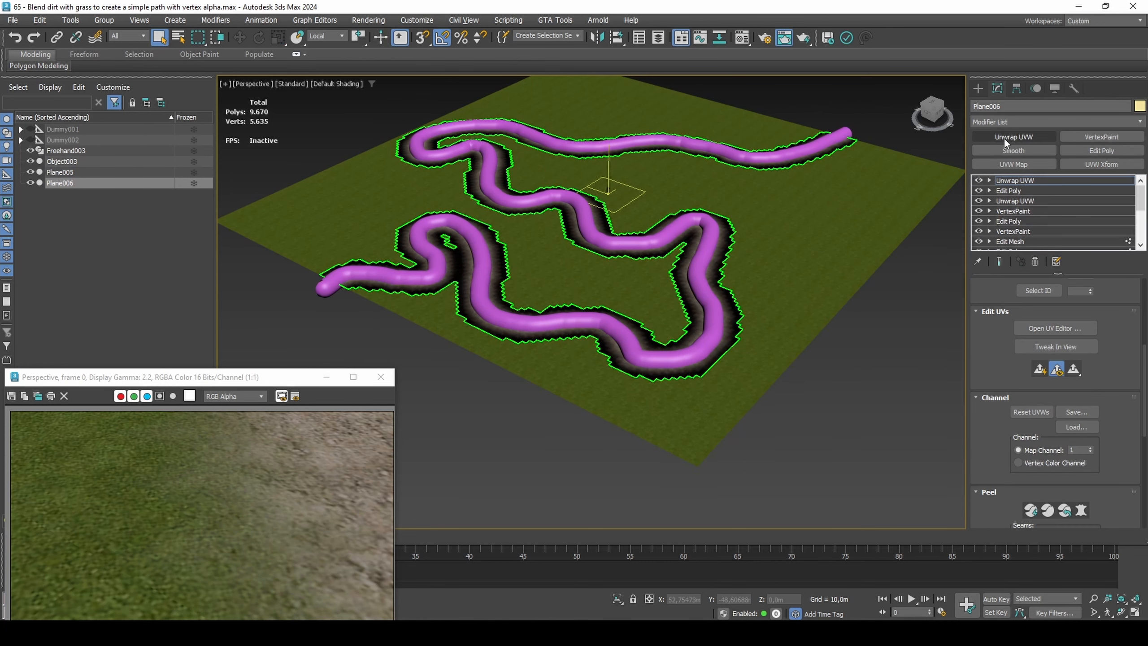
scroll(1104, 346, "down", 5)
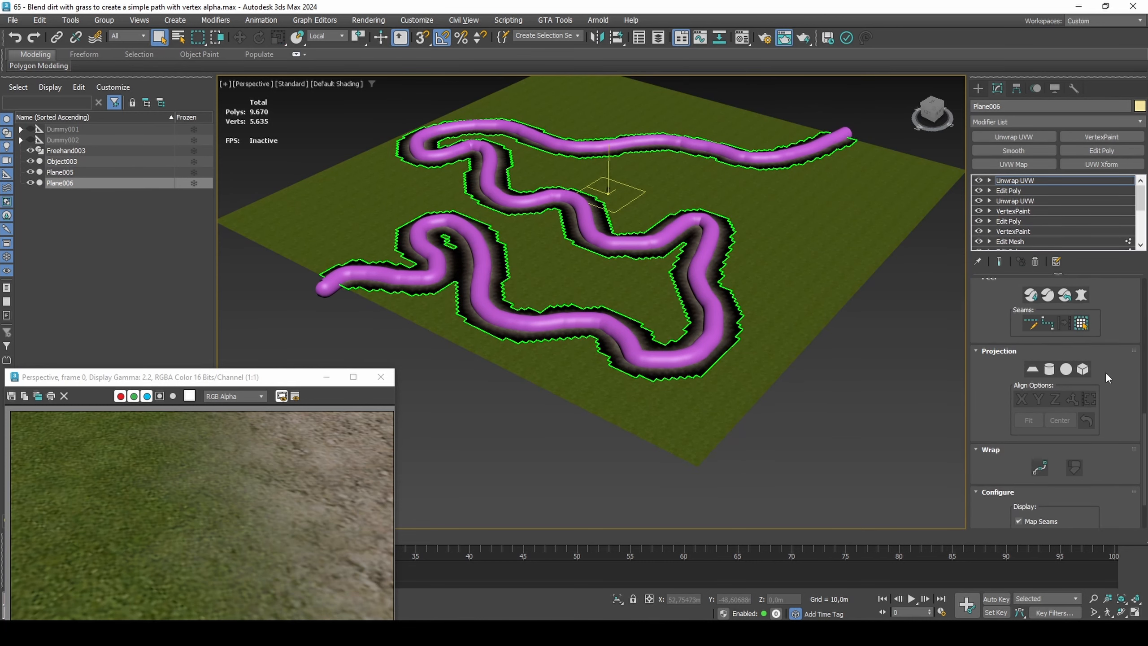
left_click(1040, 467)
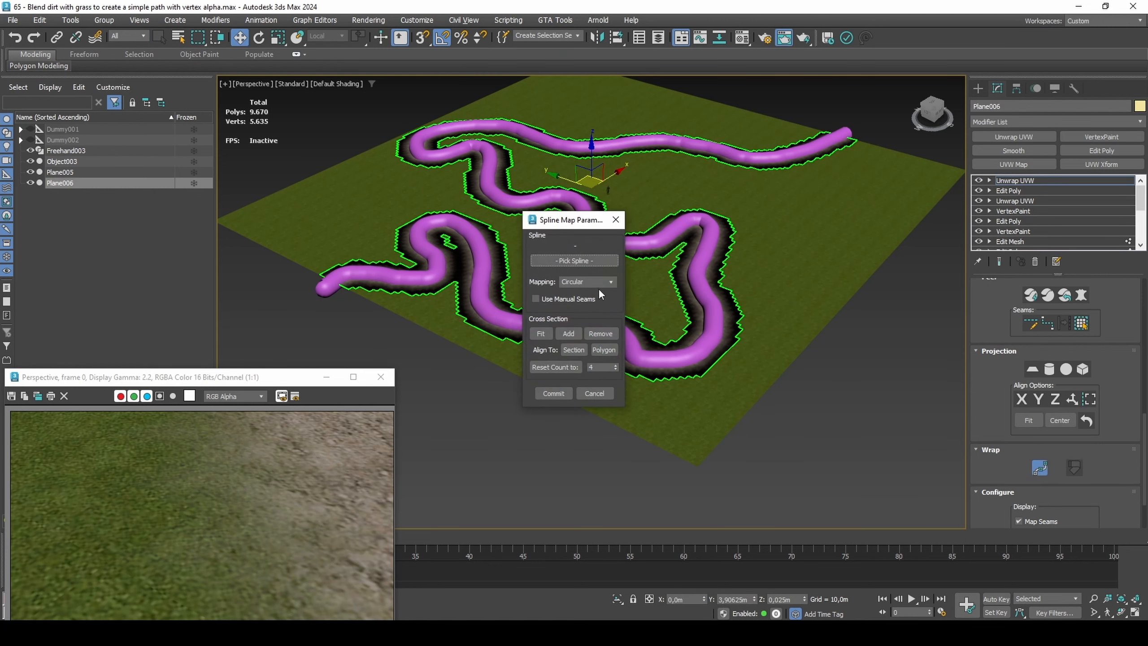
left_click(574, 260)
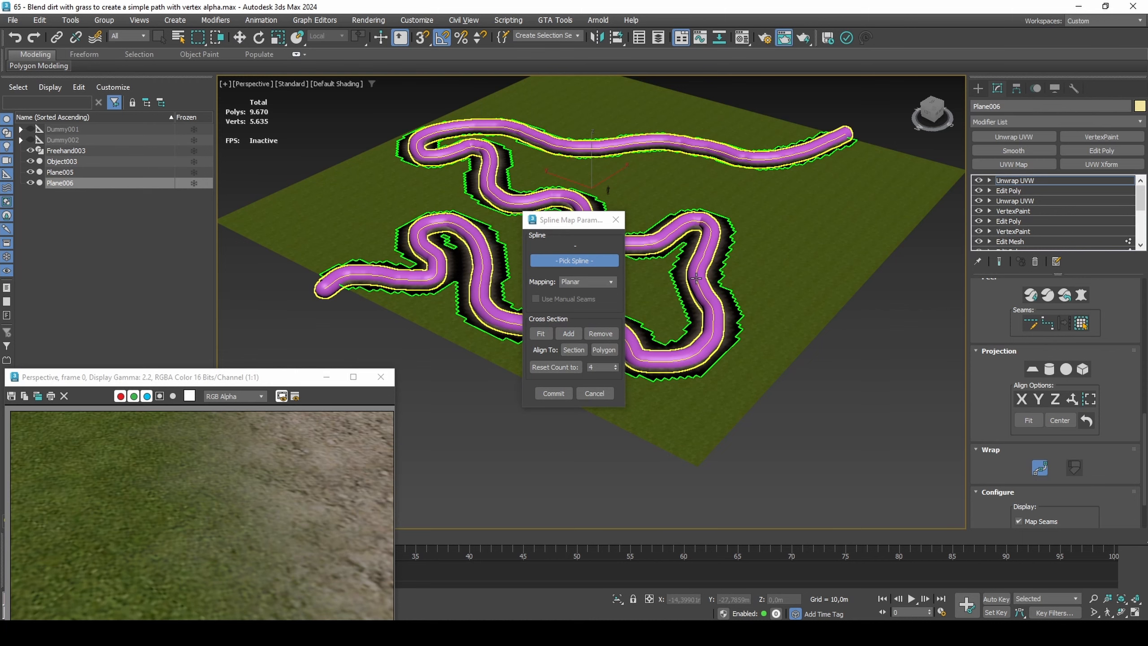
left_click(677, 284)
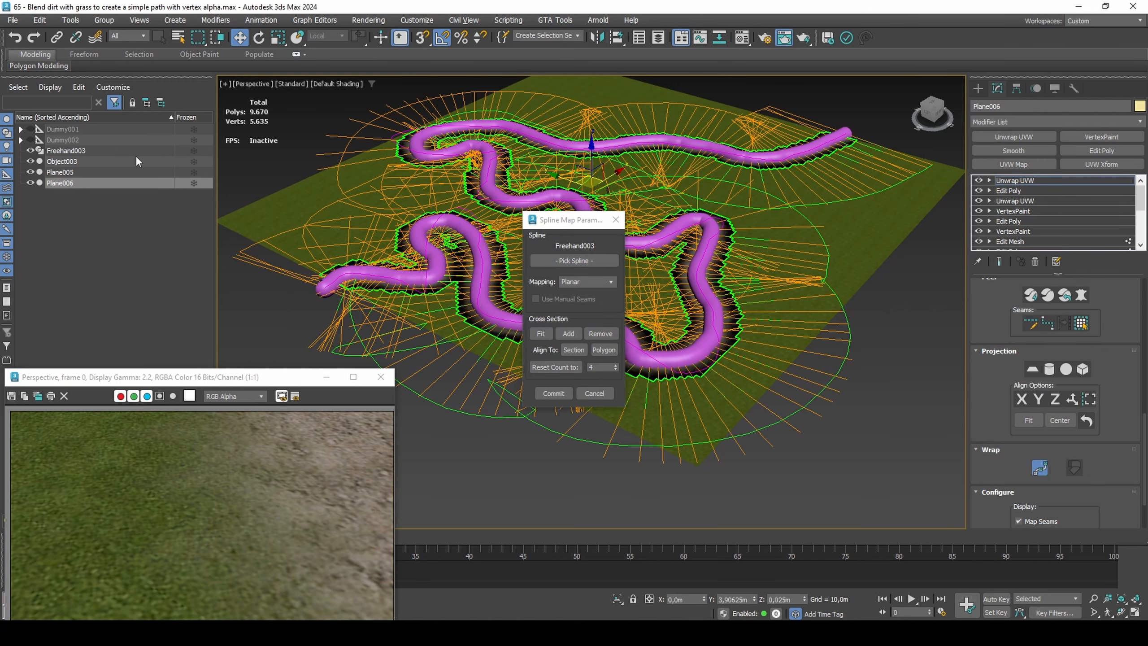
left_click(31, 151)
scroll(684, 320, "up", 3)
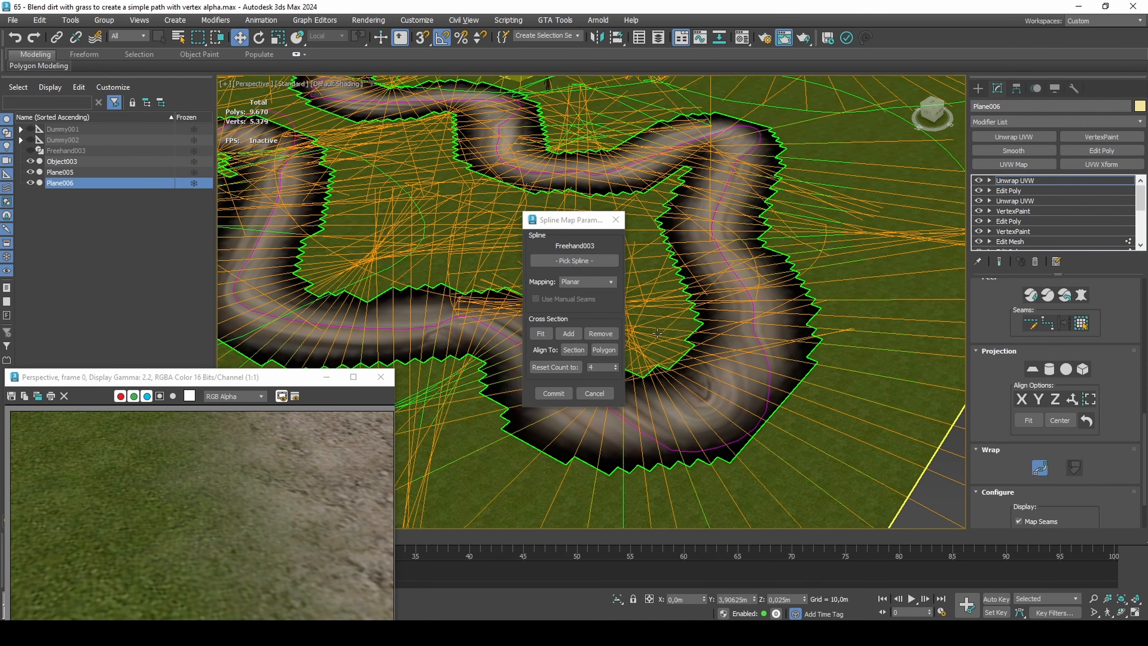
Commit the spline mapping and add a UVW Xform modifier to the path
left_click(554, 392)
scroll(1121, 358, "up", 5)
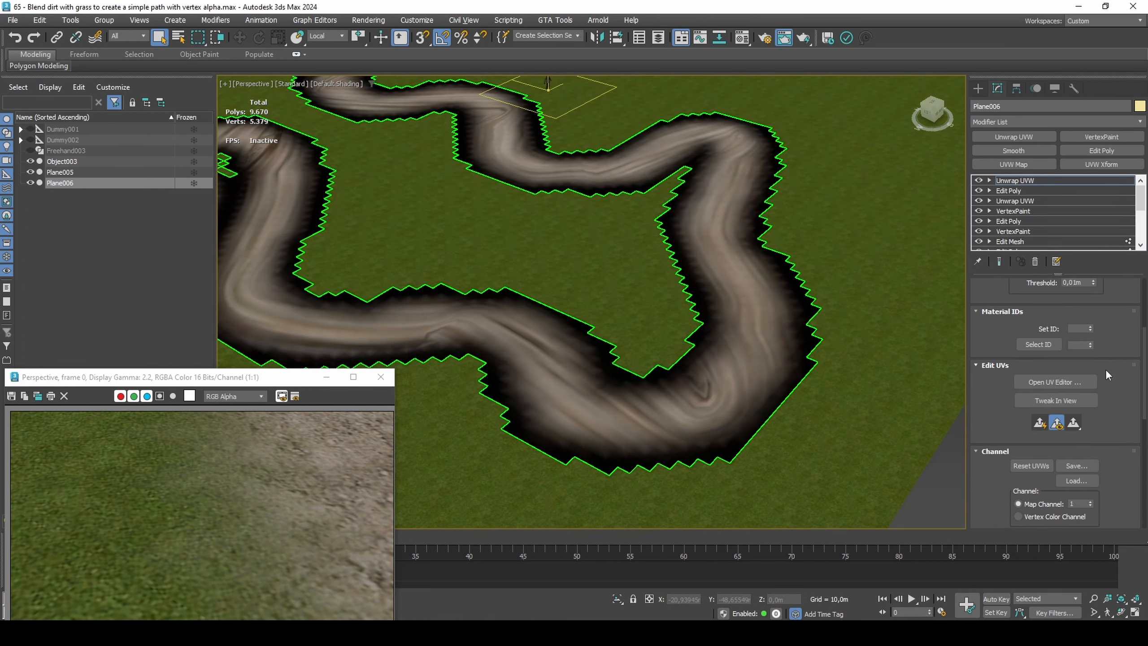
left_click(1091, 164)
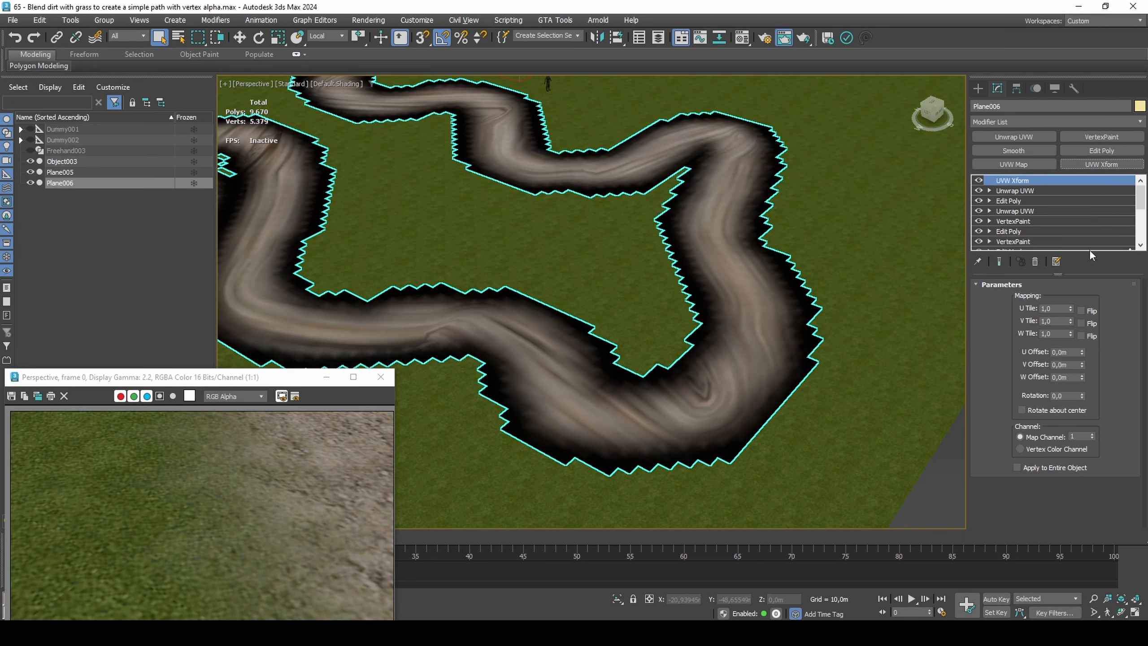
Increase the path's UVW Xform tiling to about 5,47 in U and 55,87 in V
left_click_drag(1070, 308, 1087, 247)
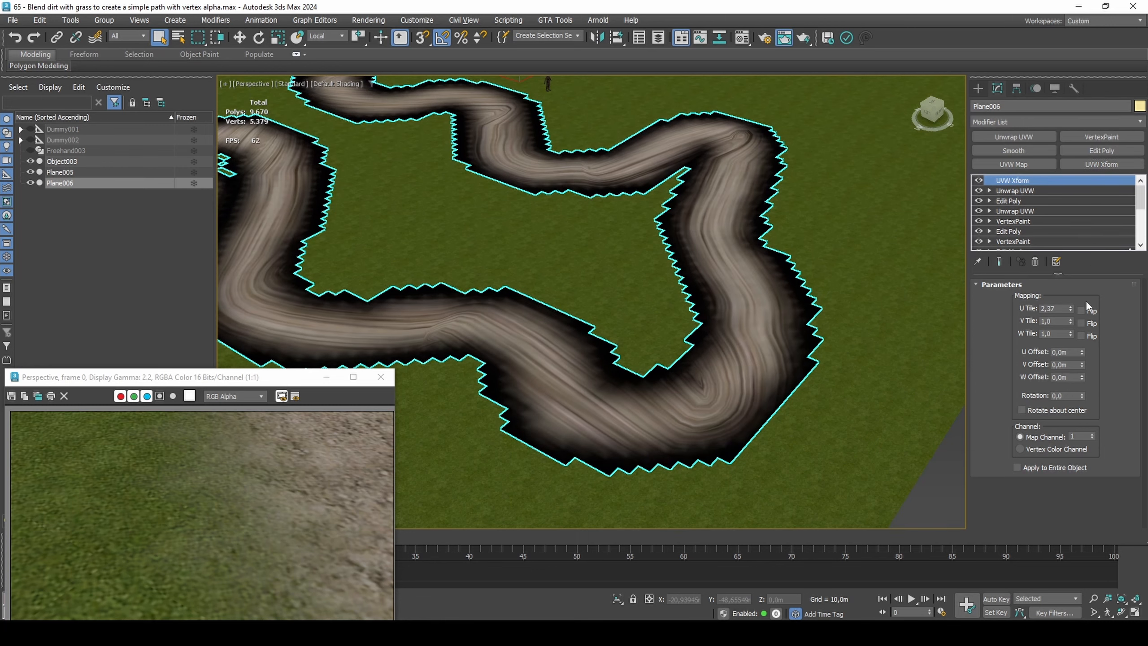
left_click_drag(1071, 322, 1080, 172)
scroll(652, 419, "up", 5)
Override the viewport materials with the UV Checker and inspect the tiling along the path
left_click(291, 84)
mouse_move(336, 183)
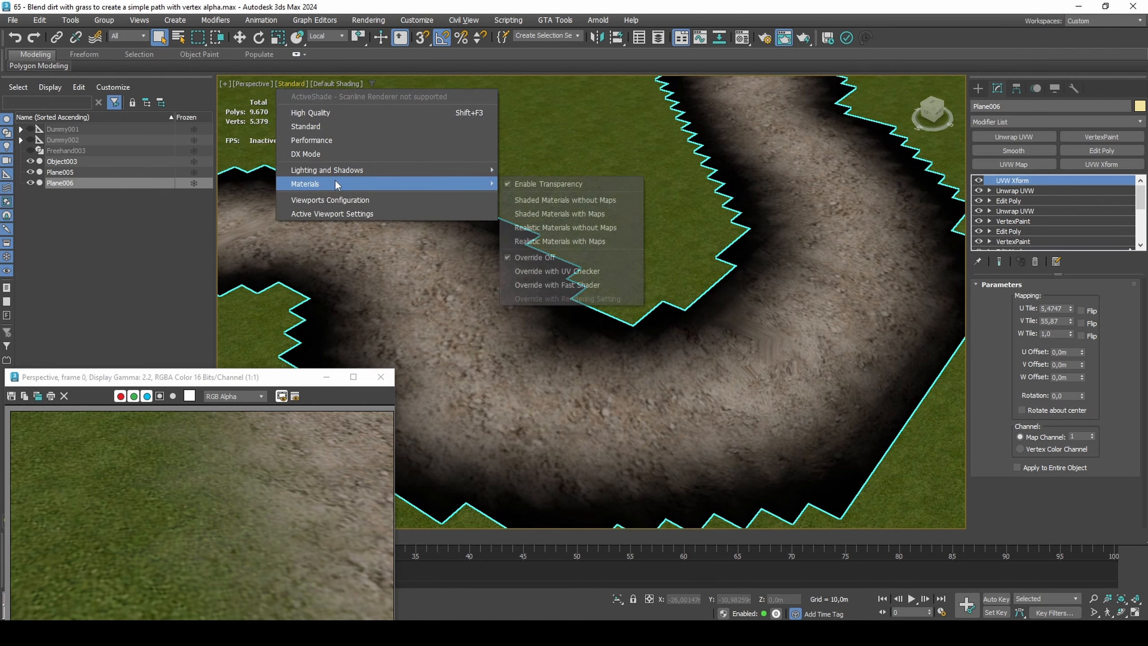
left_click(563, 270)
scroll(727, 412, "up", 3)
scroll(727, 413, "up", 3)
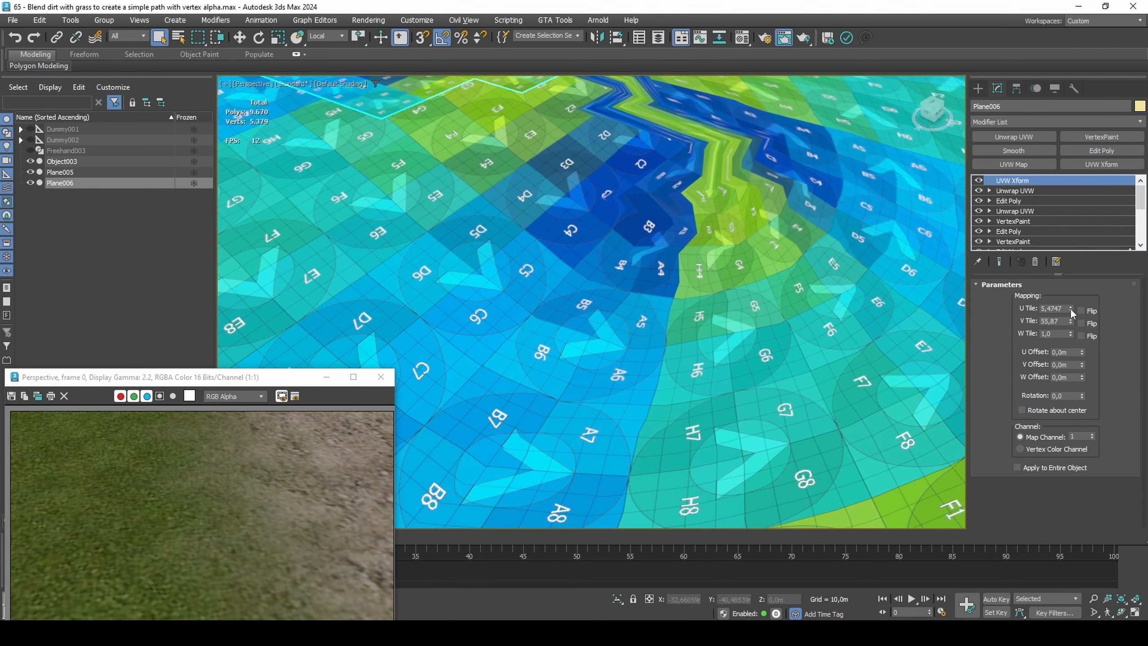
Adjust the path tiling against the checker pattern to about 8,28 in U and 197,22 in V
left_click_drag(1071, 313, 1076, 261)
left_click_drag(1076, 241, 1076, 234)
scroll(749, 249, "down", 5)
scroll(748, 249, "up", 5)
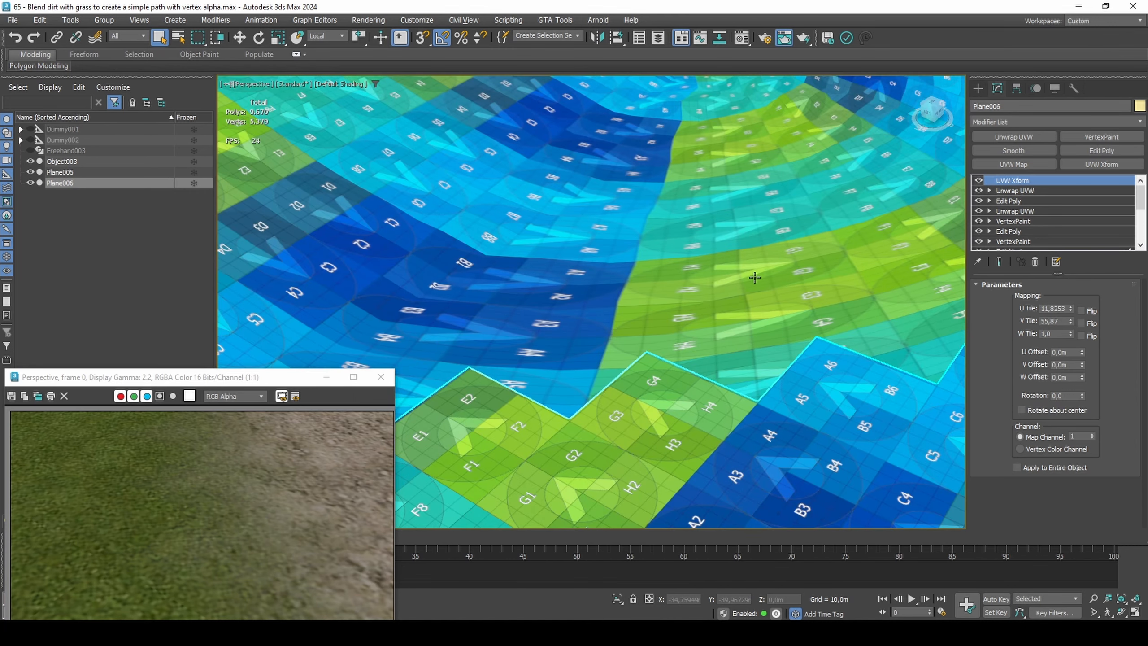
mouse_move(1070, 321)
left_mouse_down()
mouse_move(1072, 307)
mouse_move(1070, 328)
left_mouse_up()
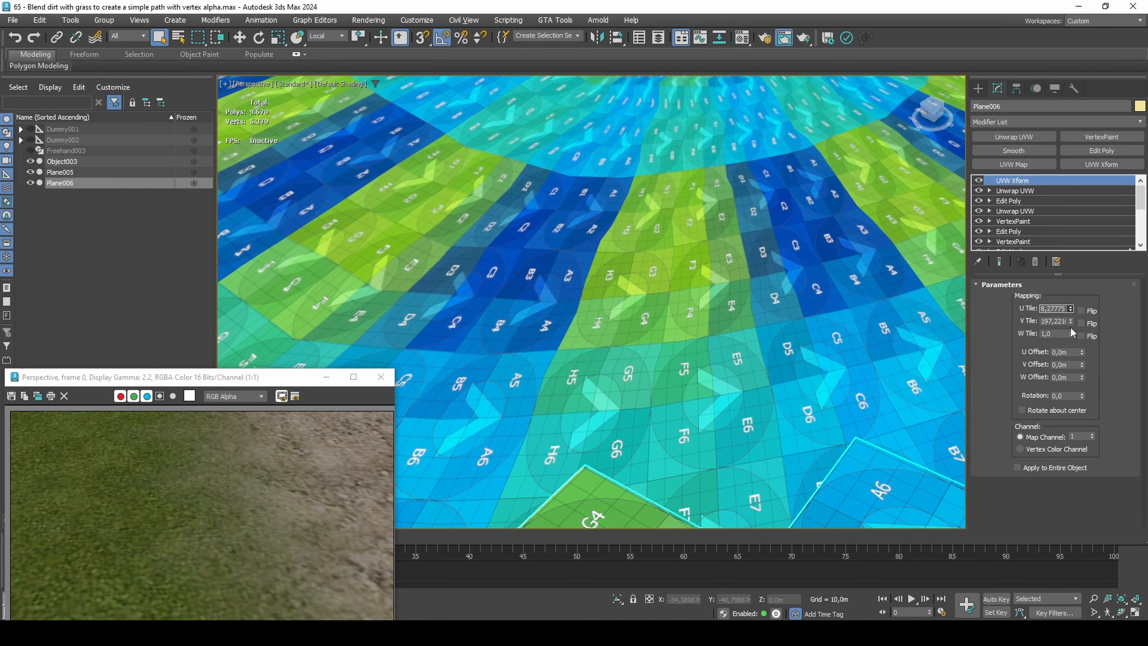
Set the UVW Xform tiling of the path to 8 in U and 150 in V
double_click(1062, 309)
type("8")
mouse_move(1070, 322)
left_mouse_down()
mouse_move(1072, 310)
mouse_move(1071, 340)
left_mouse_up()
double_click(1060, 321)
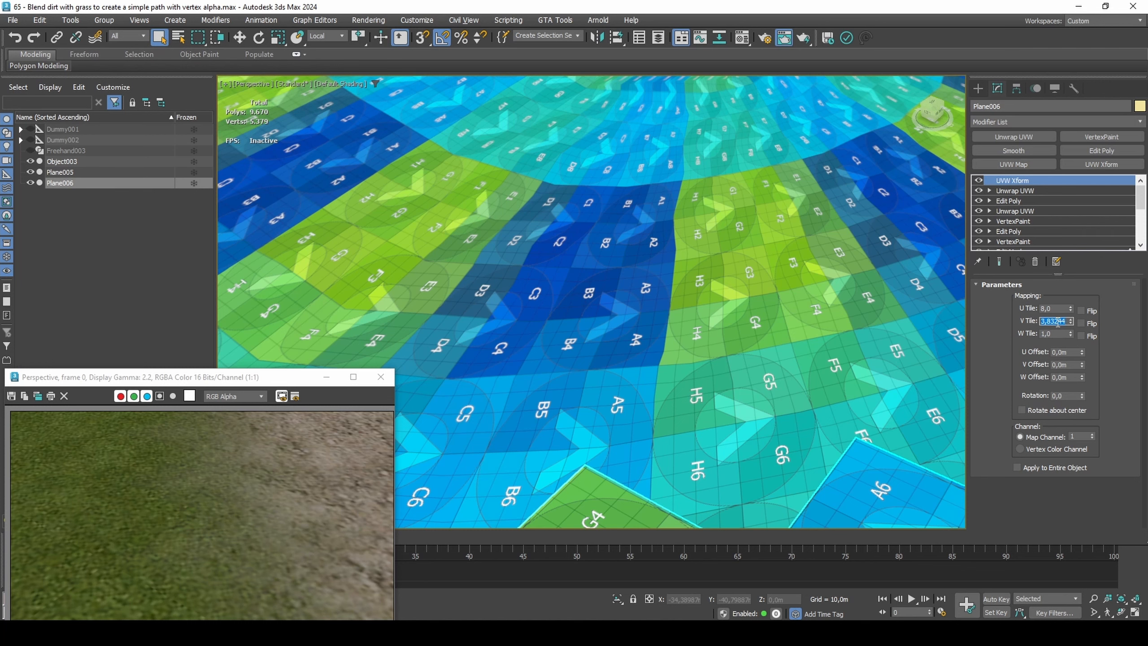
type("150")
key("Return")
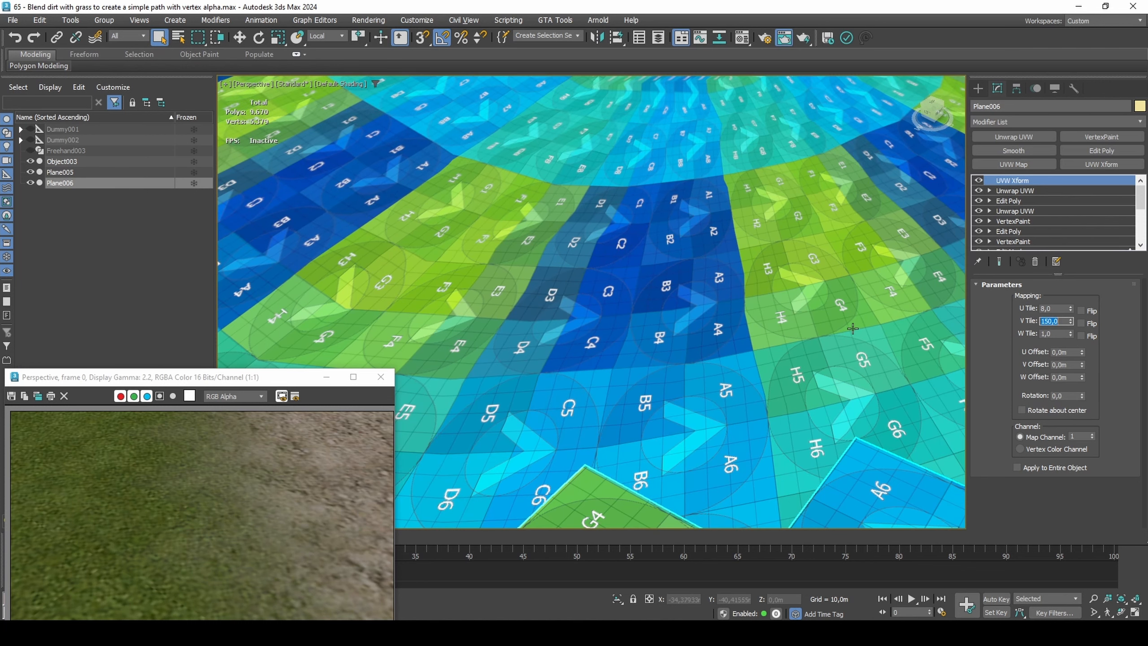
middle_click_drag(736, 311, 737, 380)
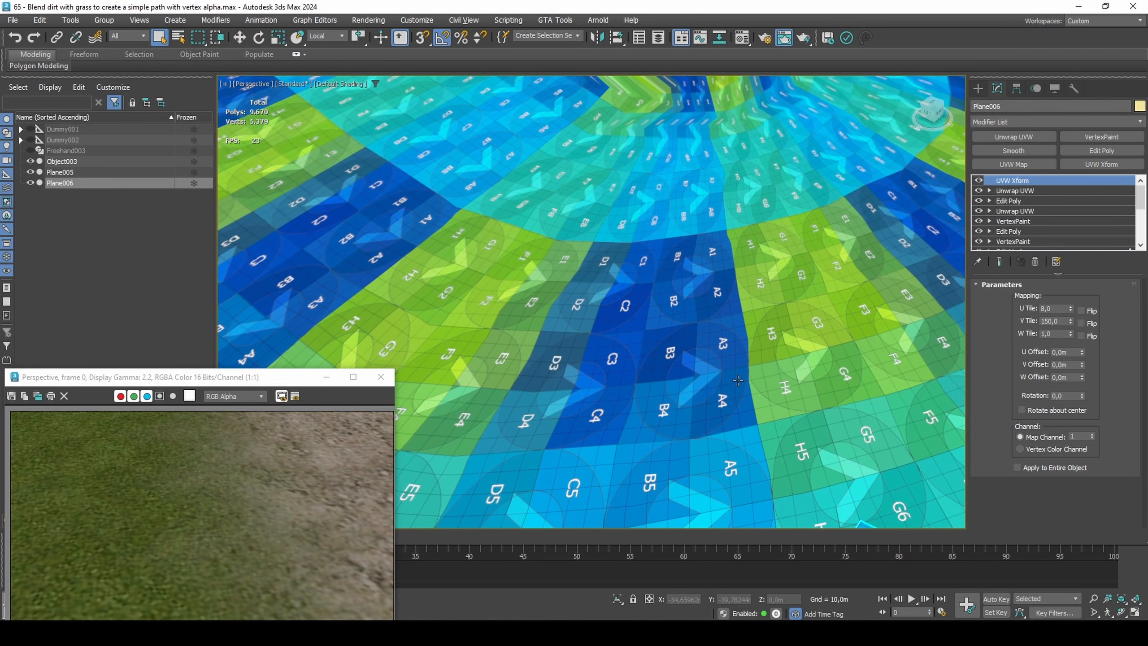
Show the textured materials in the viewport instead of the UV Checker override and render the path bend
left_click(299, 85)
mouse_move(409, 185)
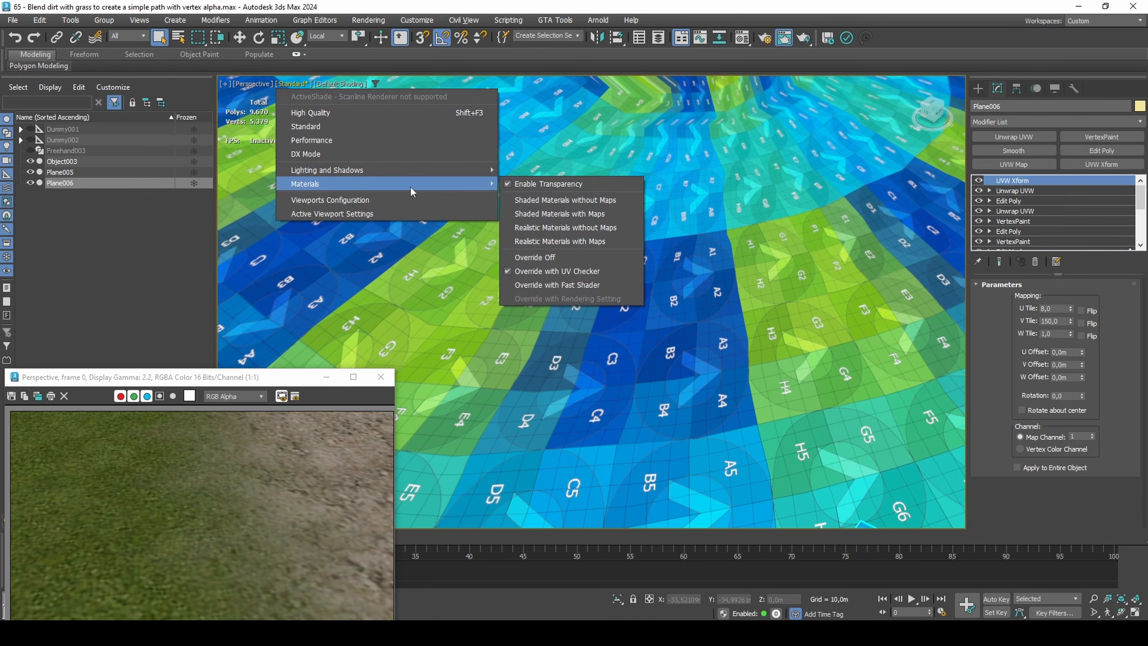
left_click(573, 242)
middle_click_drag(618, 342, 628, 395)
key("shift+q")
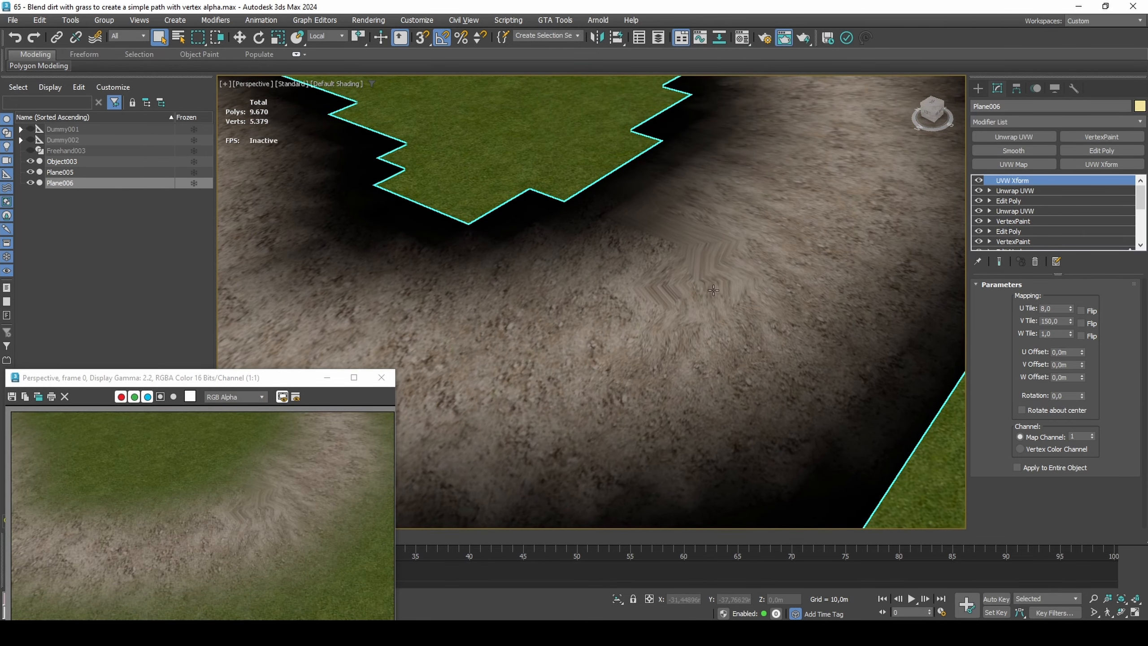
Add an Unwrap UVW modifier above the UVW Xform and relax all the path's UV faces in the UV editor
left_click(992, 138)
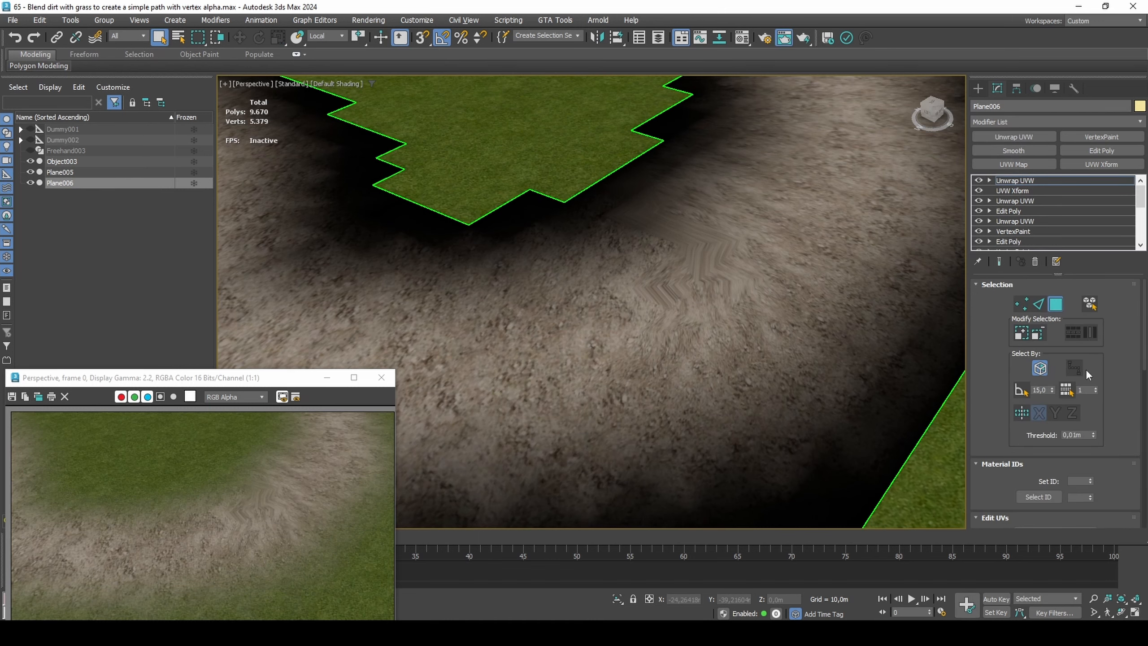
left_click(1066, 445)
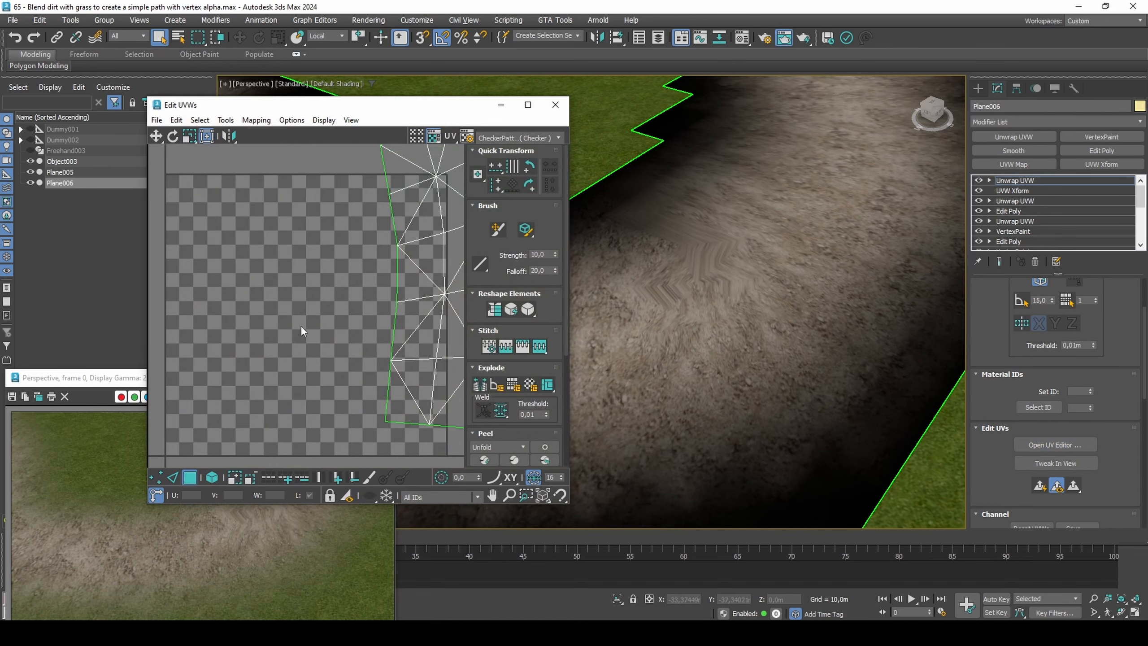
key("ctrl+a")
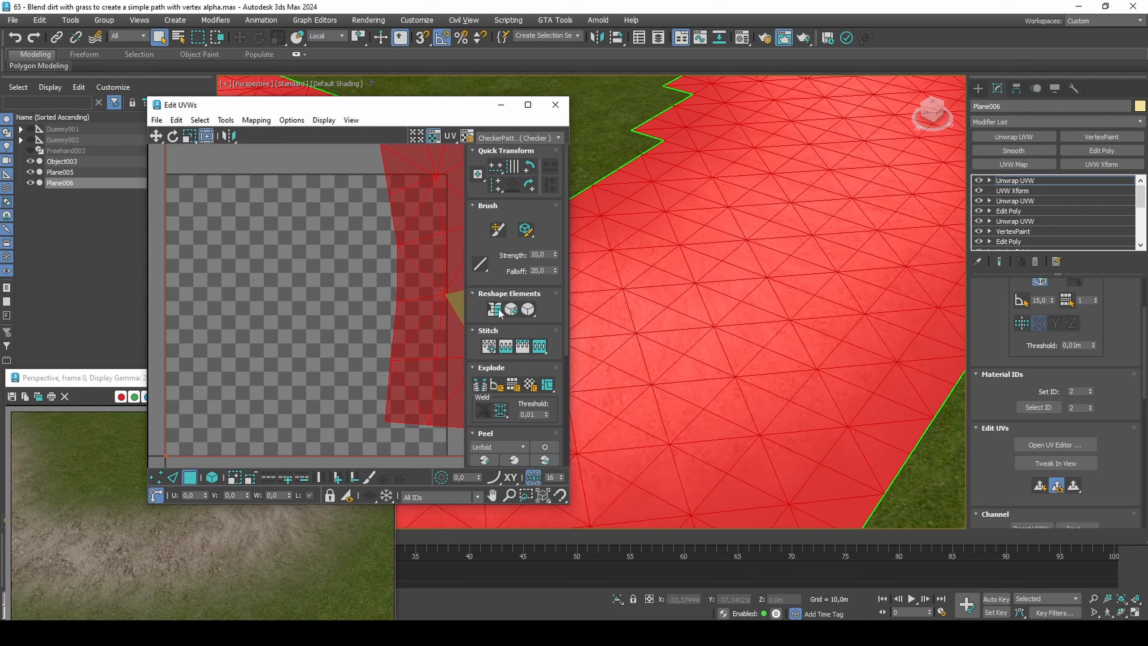
left_click(526, 310)
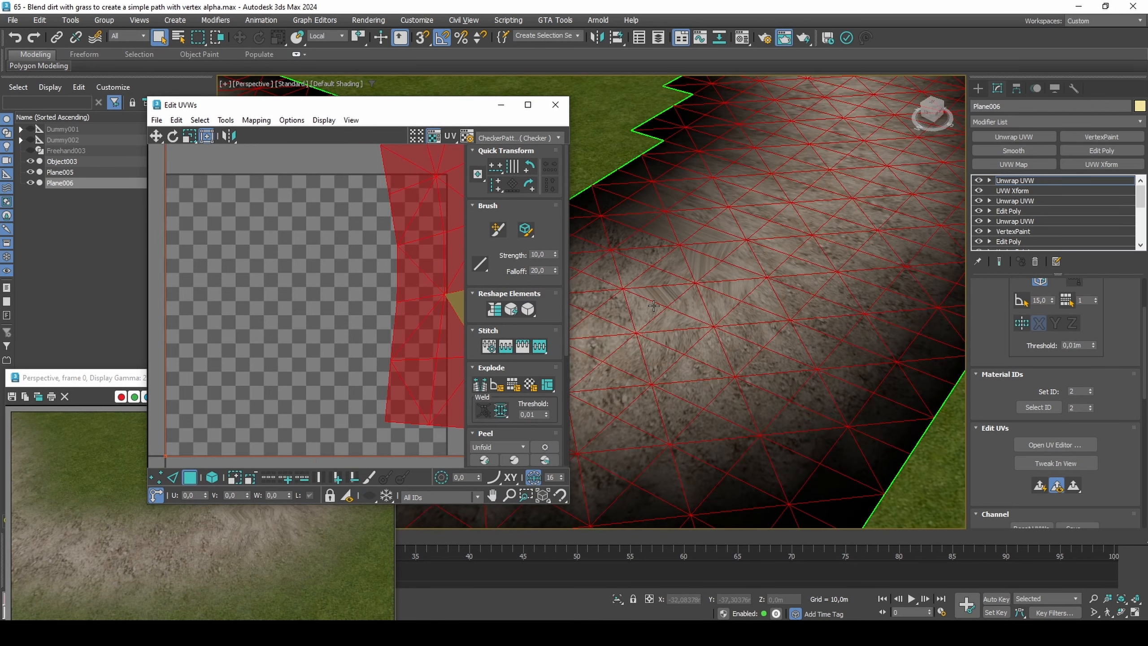
Render the bend with different relax states, using undo and redo to compare the texture stretching, and close the render window
key("shift+q")
key("ctrl+z")
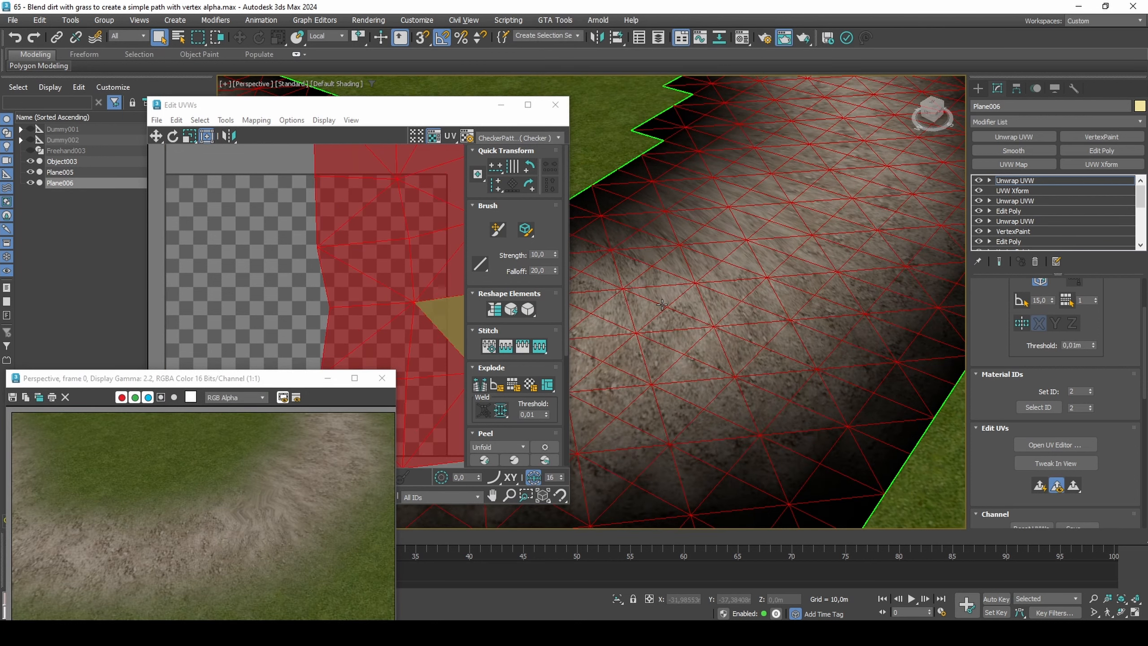
key("shift+q")
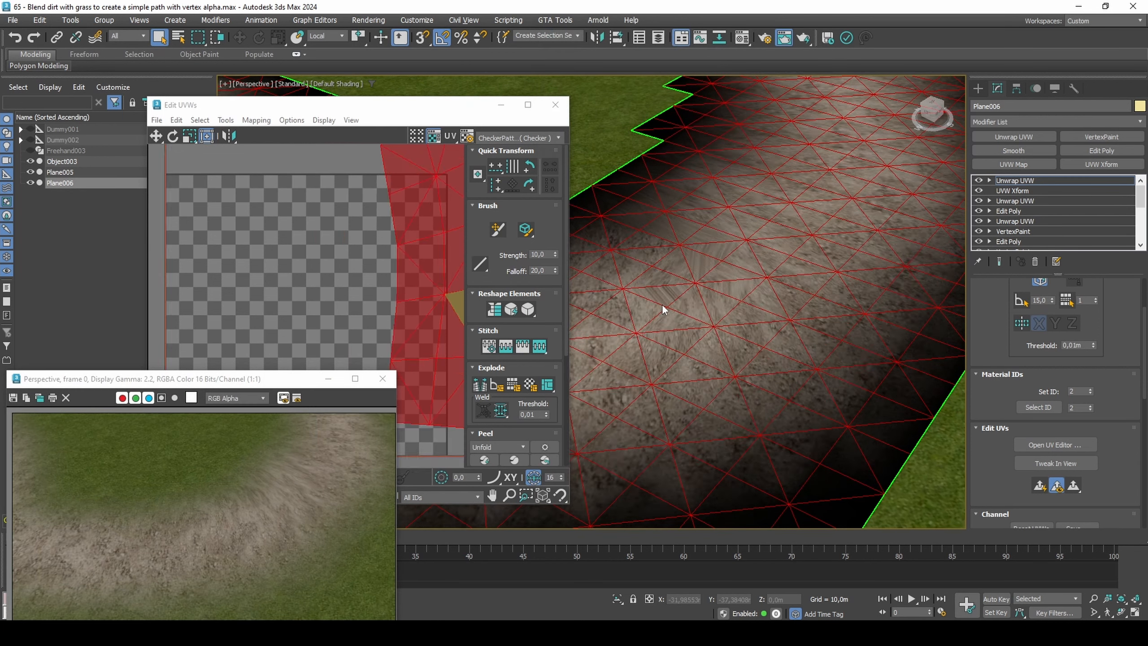
key("ctrl+y")
key("ctrl+z")
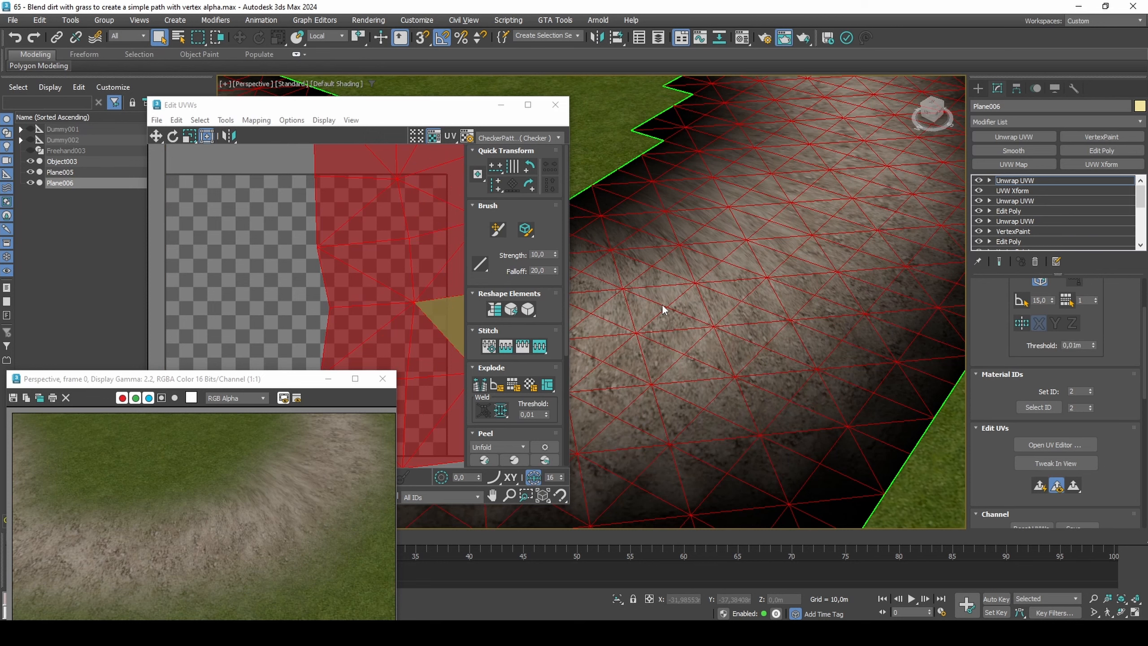
key("ctrl+y")
key("ctrl+z")
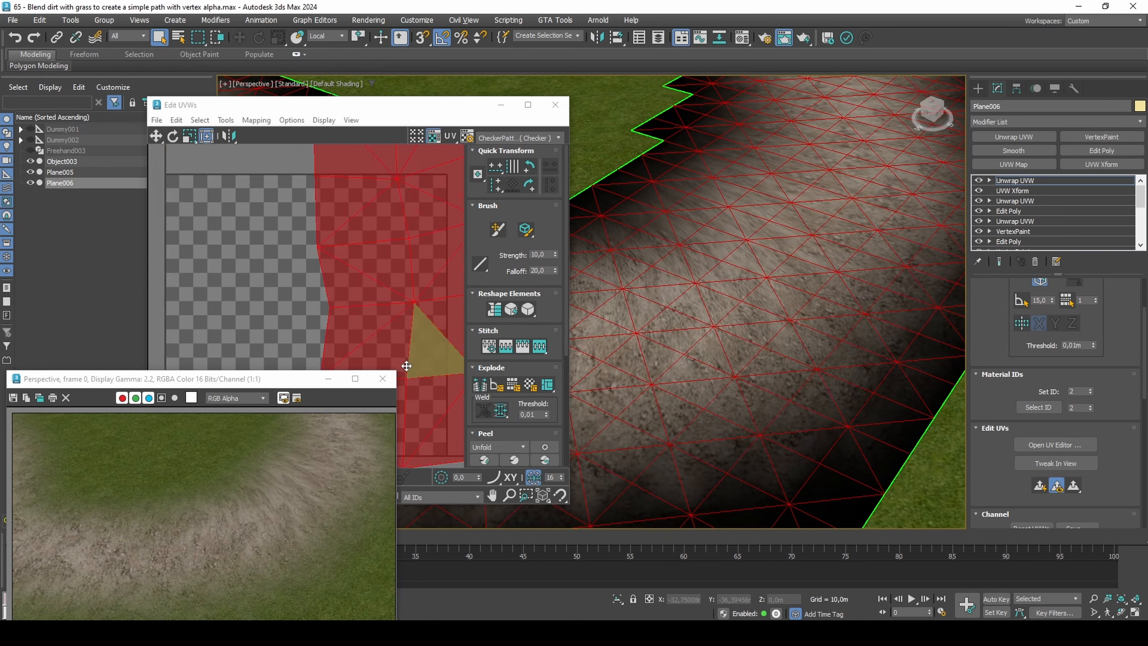
left_click(392, 382)
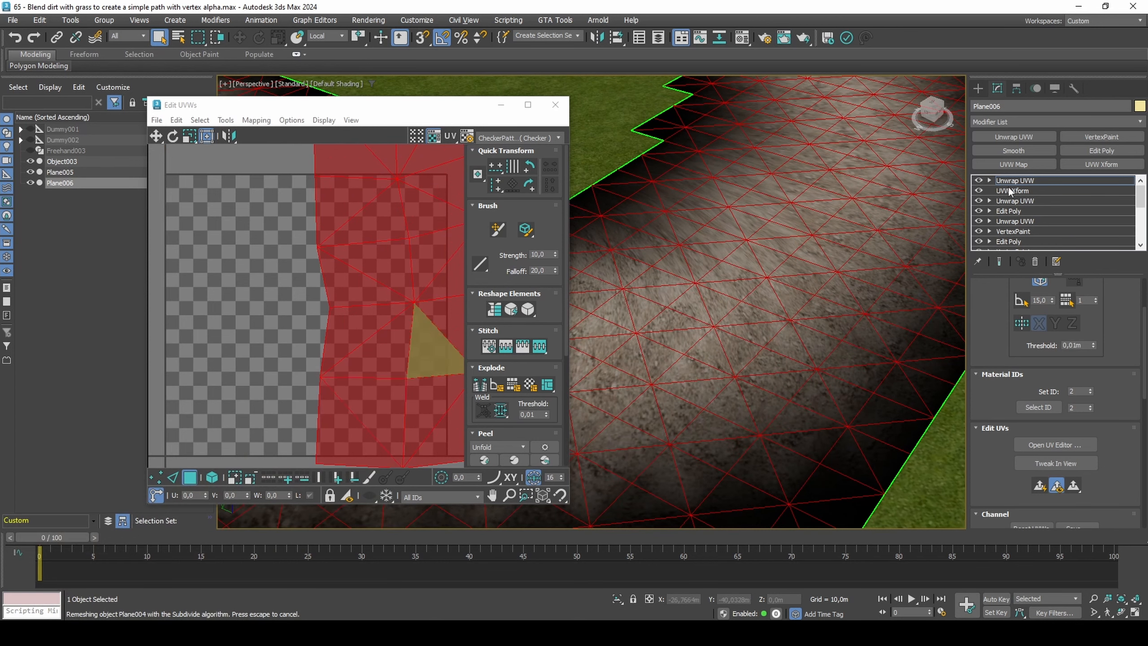
Leave the Unwrap UVW face level and load the Channel Info utility
left_click(1014, 179)
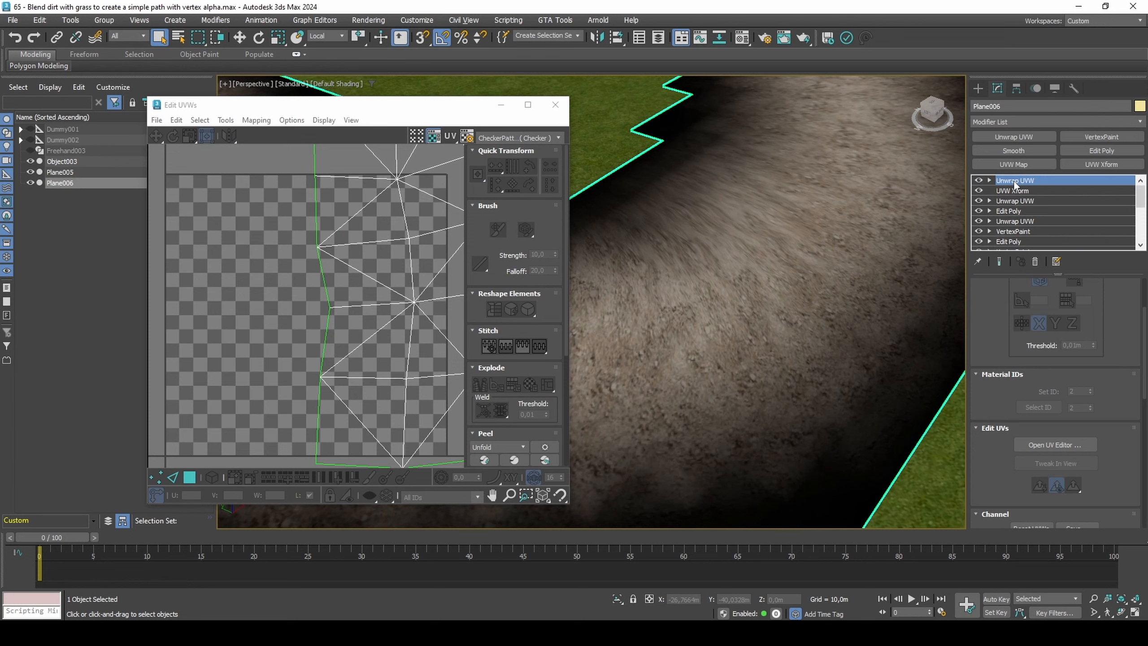
left_click(1073, 89)
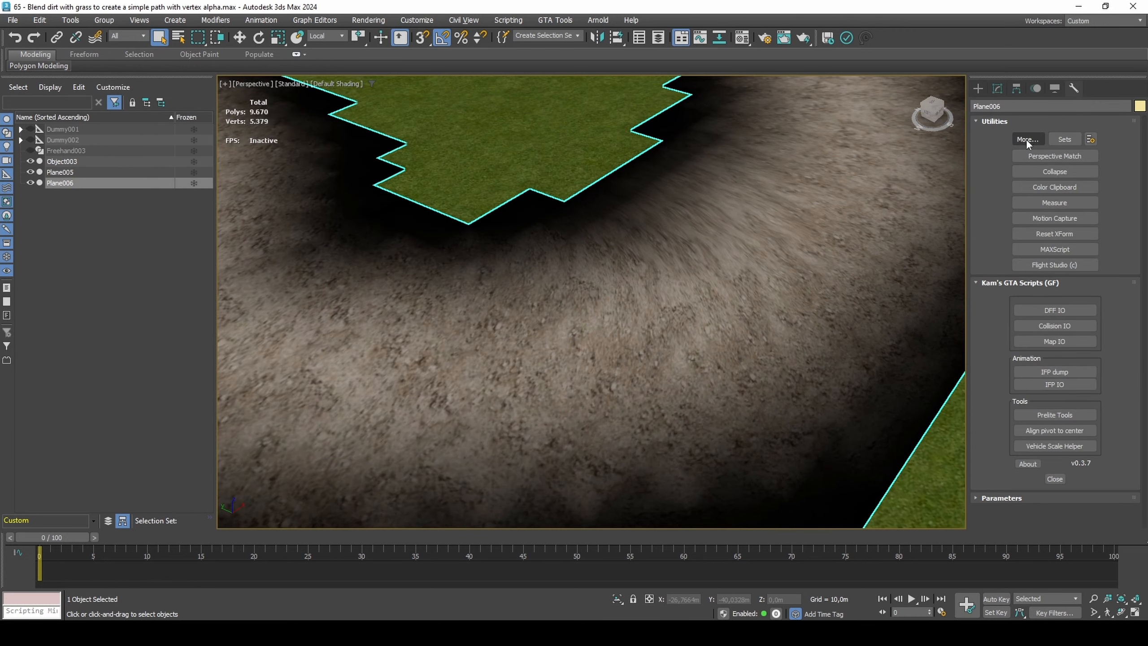
left_click(1026, 138)
left_click(528, 249)
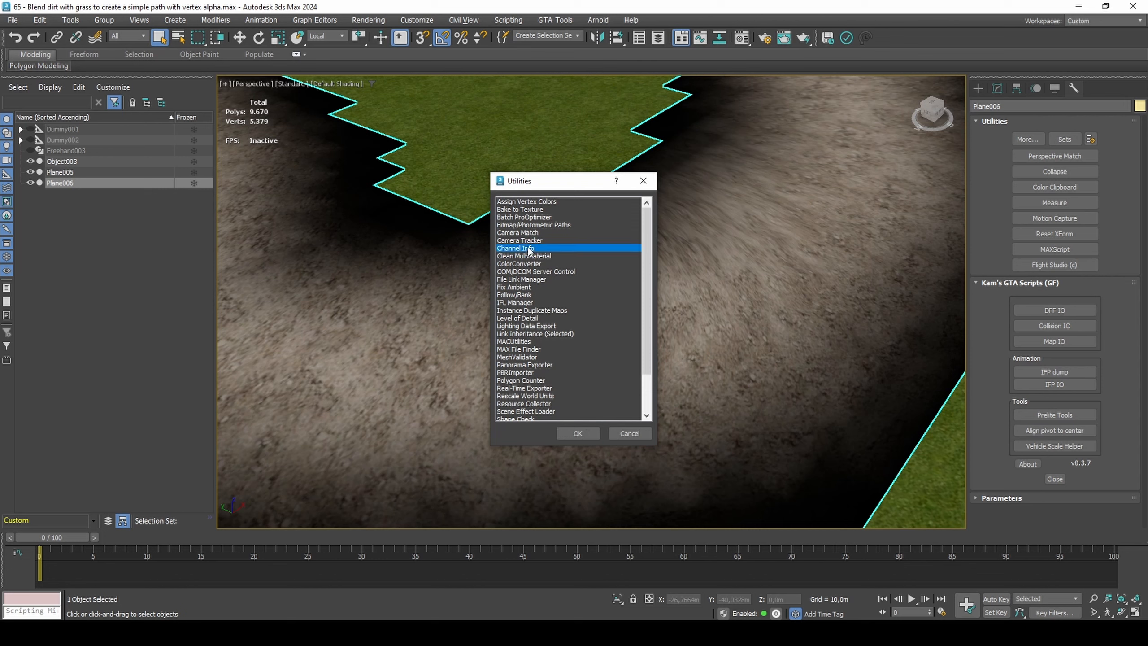
double_click(529, 249)
left_click(1027, 139)
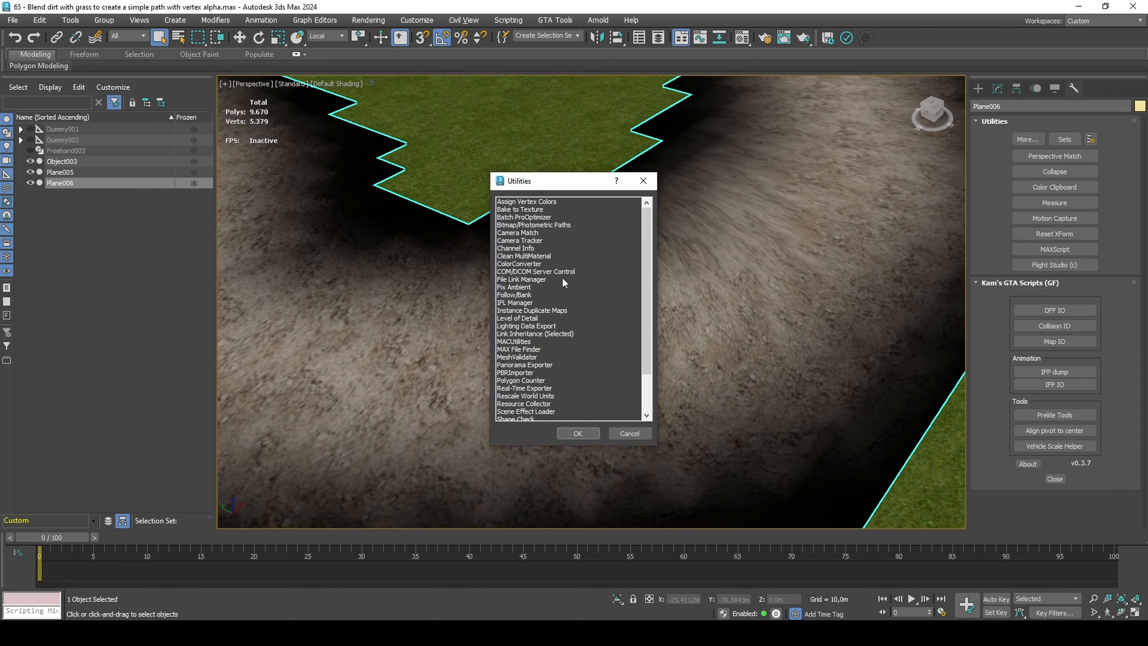
double_click(529, 248)
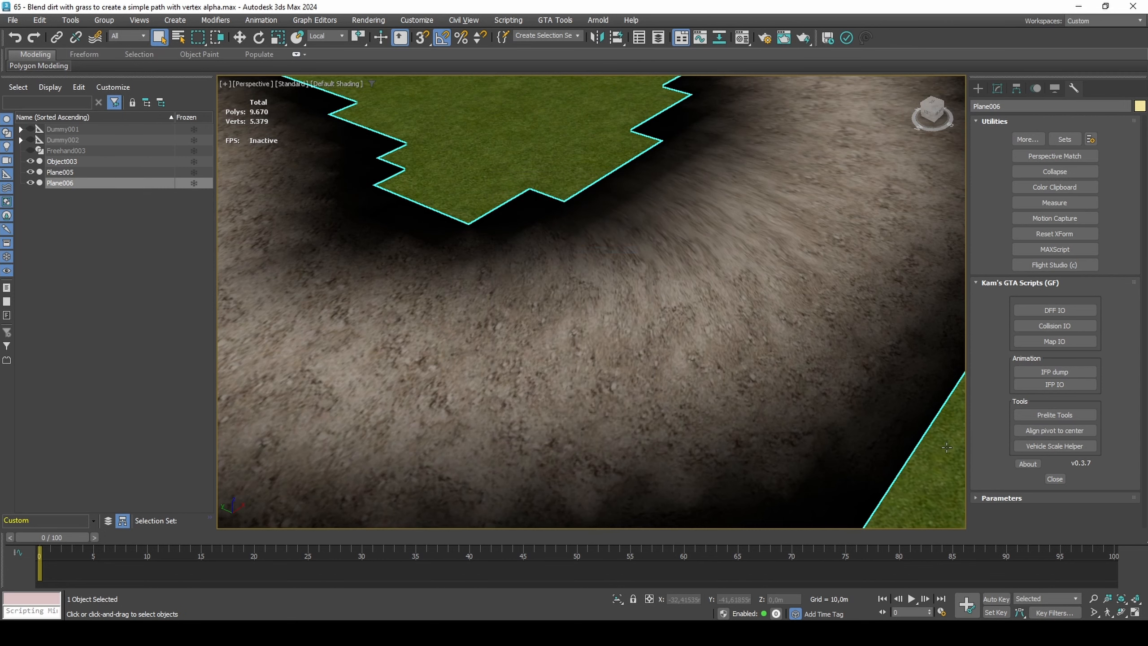
Copy Plane006's map channel 9 into its -2:Alpha channel in Map Channel Info, keeping the channel name
left_click(997, 497)
left_click(1031, 503)
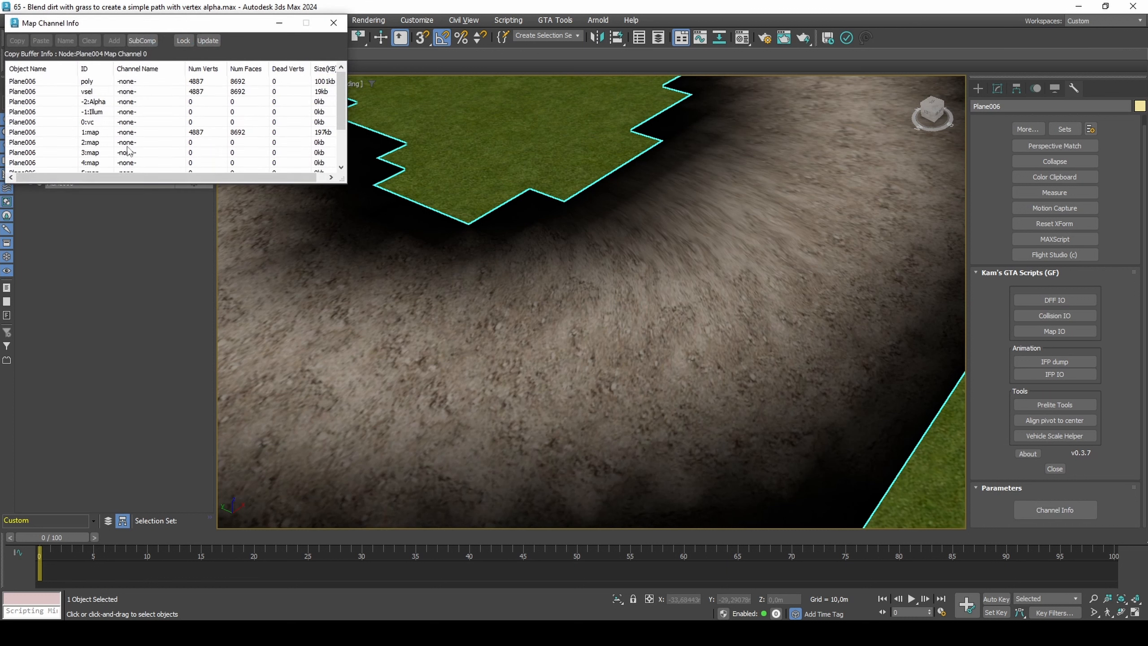
right_click(112, 164)
left_click(124, 170)
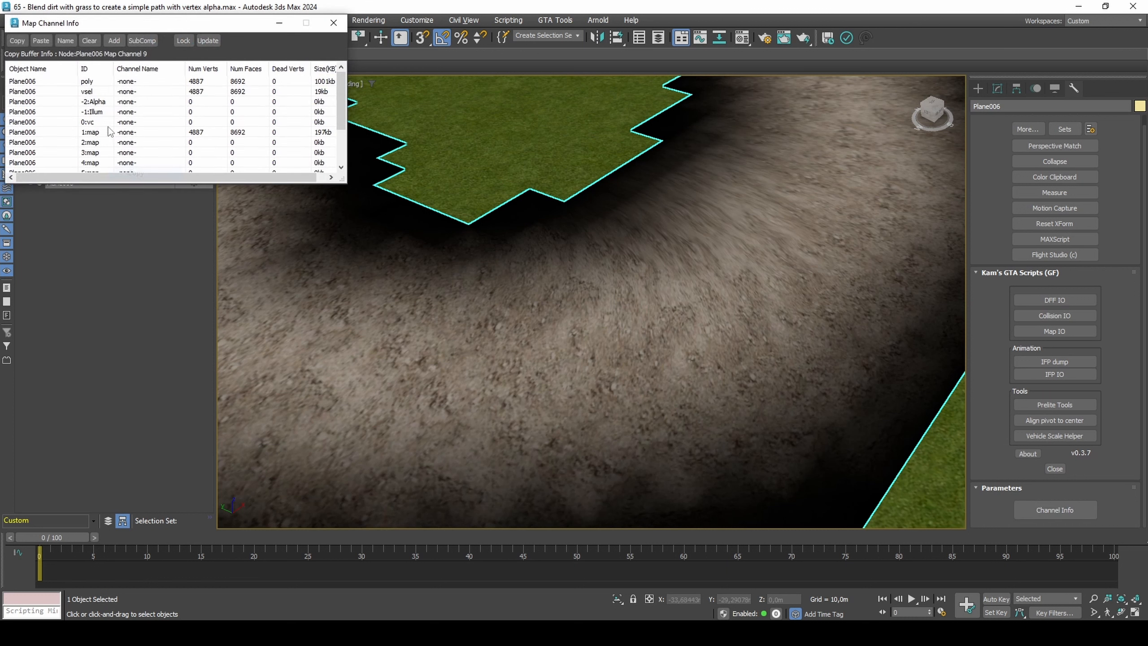
right_click(103, 109)
left_click(126, 124)
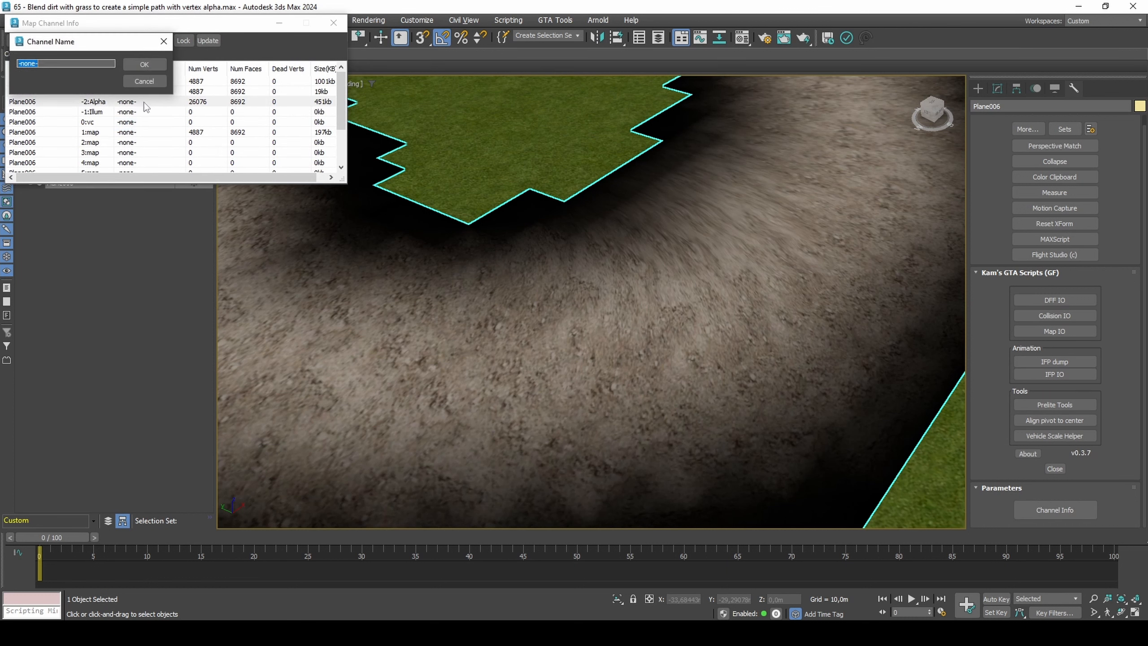
left_click(149, 63)
left_click(333, 22)
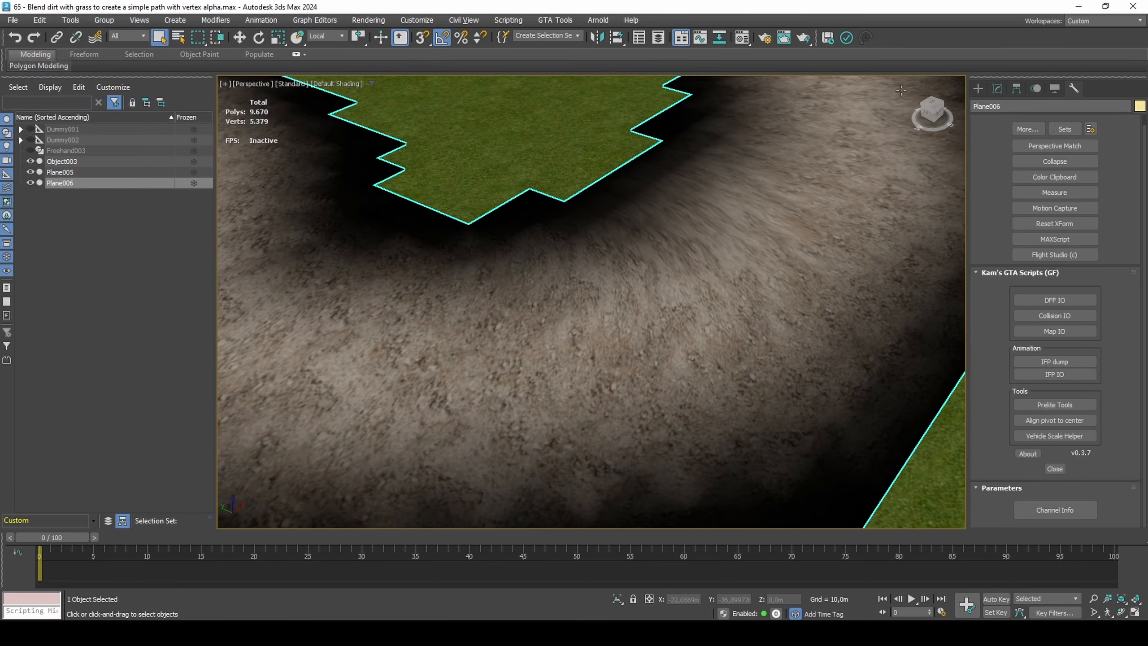
Add the grass plane to the path selection and apply one VertexPaint modifier to both objects
left_click(997, 87)
scroll(659, 317, "down", 6)
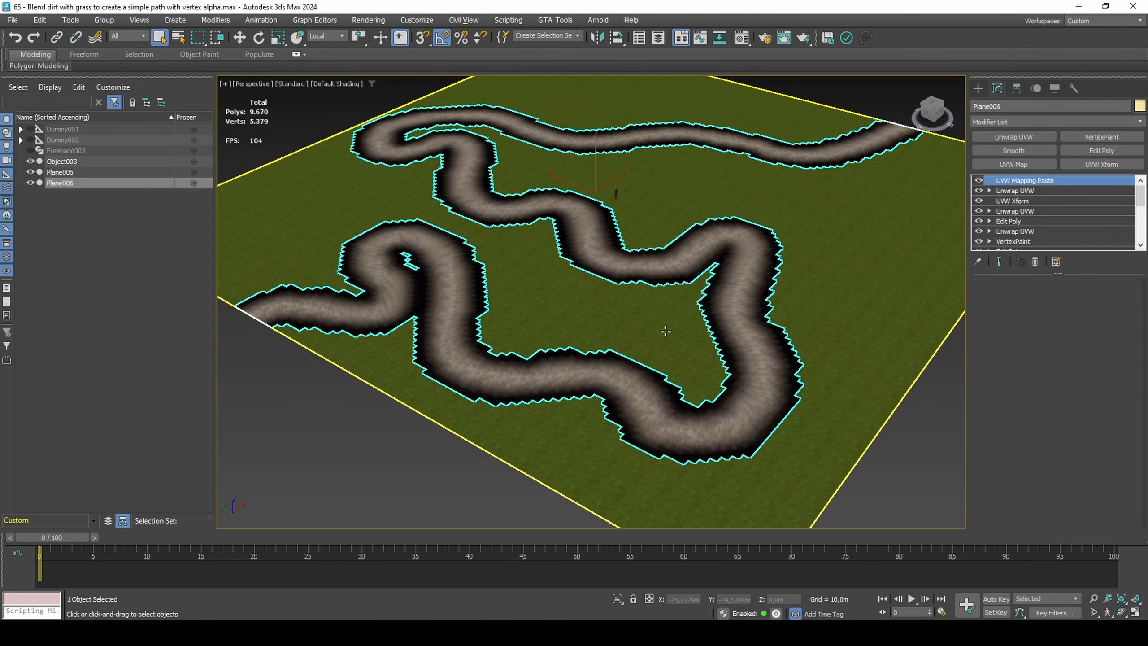
left_click(665, 330, "ctrl")
left_click(1090, 136)
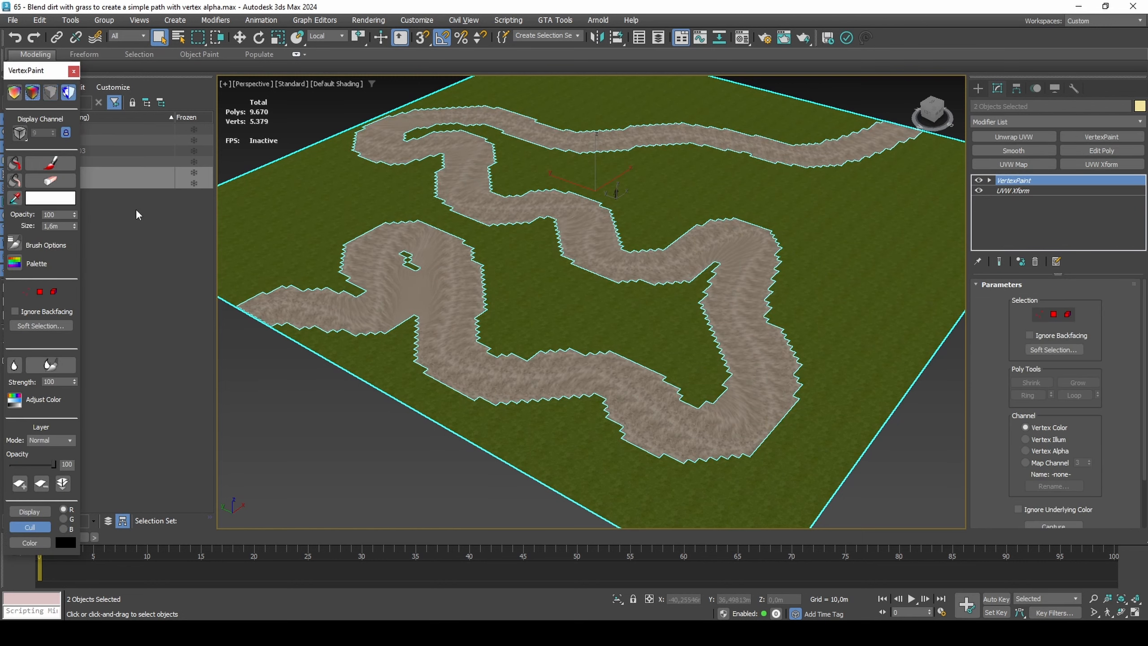
Set the vertex paint colour to a grey with value 170 and fill both planes with it
left_click(68, 200)
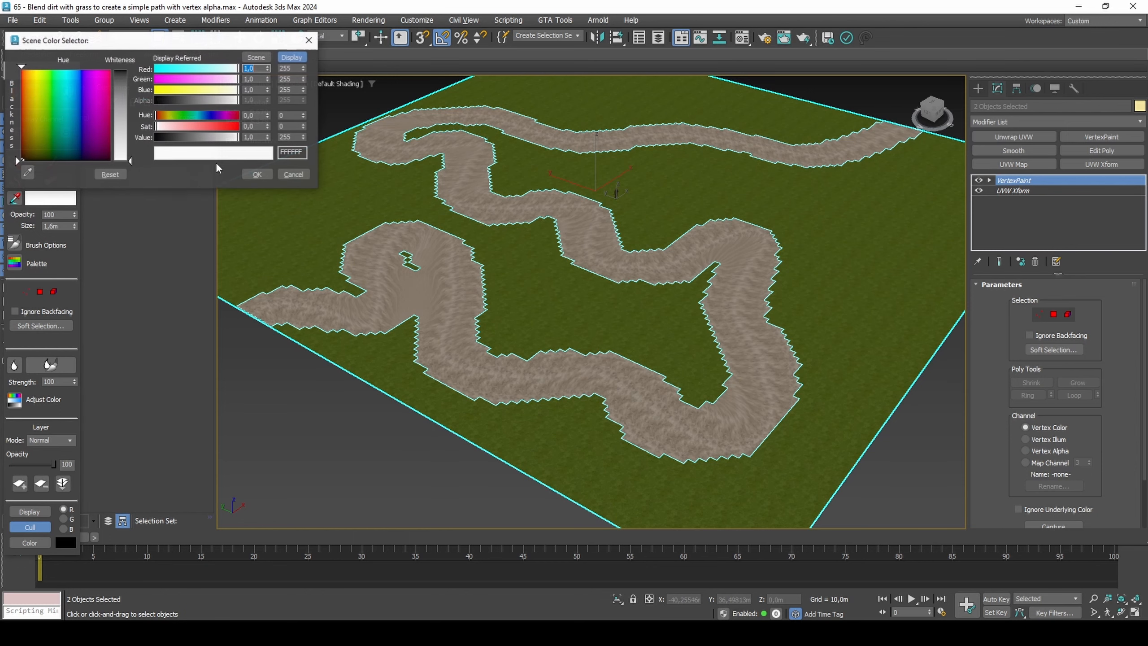
double_click(300, 137)
type("170")
key("Return")
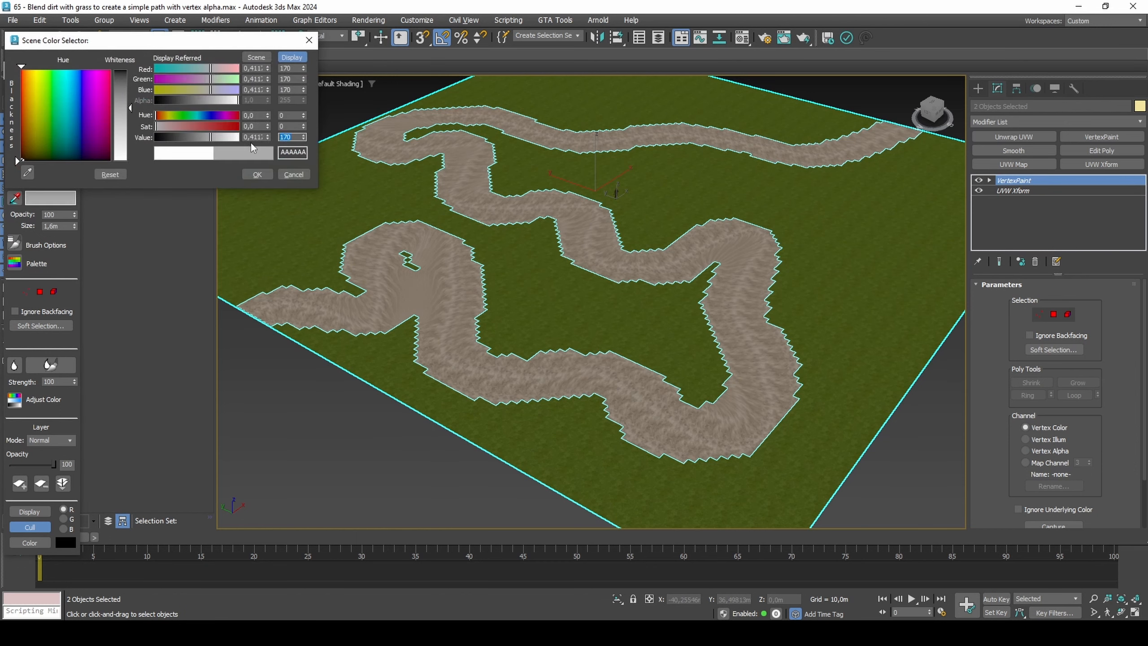
left_click(256, 174)
left_click(20, 165)
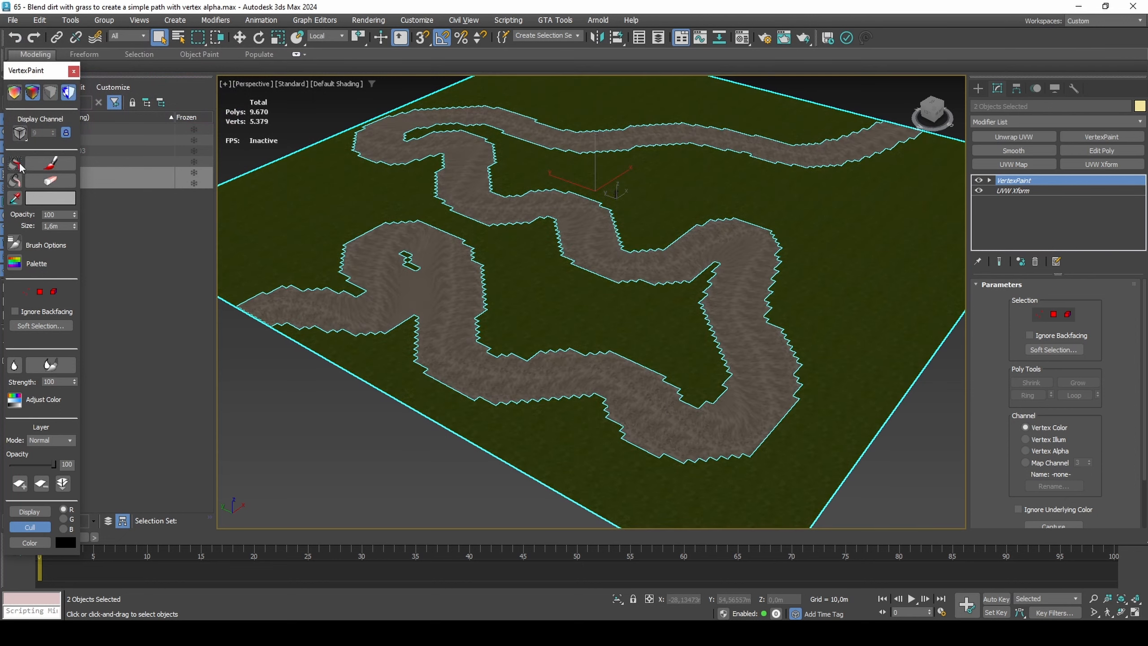
Add a second VertexPaint modifier to both planes, target the Vertex Illum channel and fill it with the current grey
left_click(1101, 137)
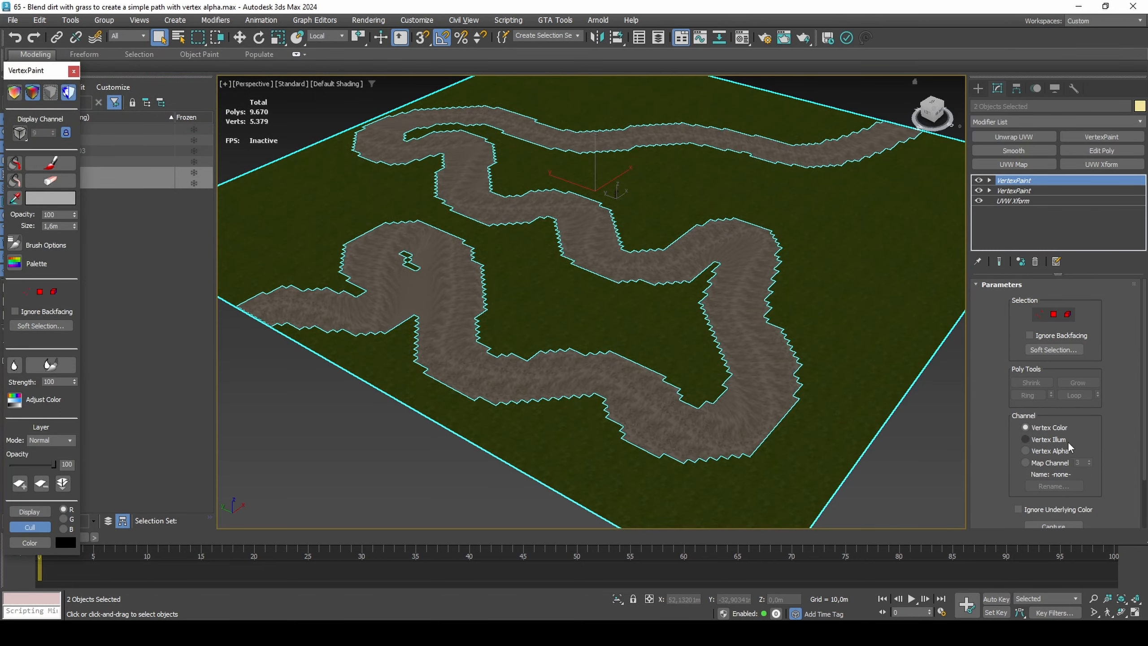
left_click(1047, 439)
left_click(16, 163)
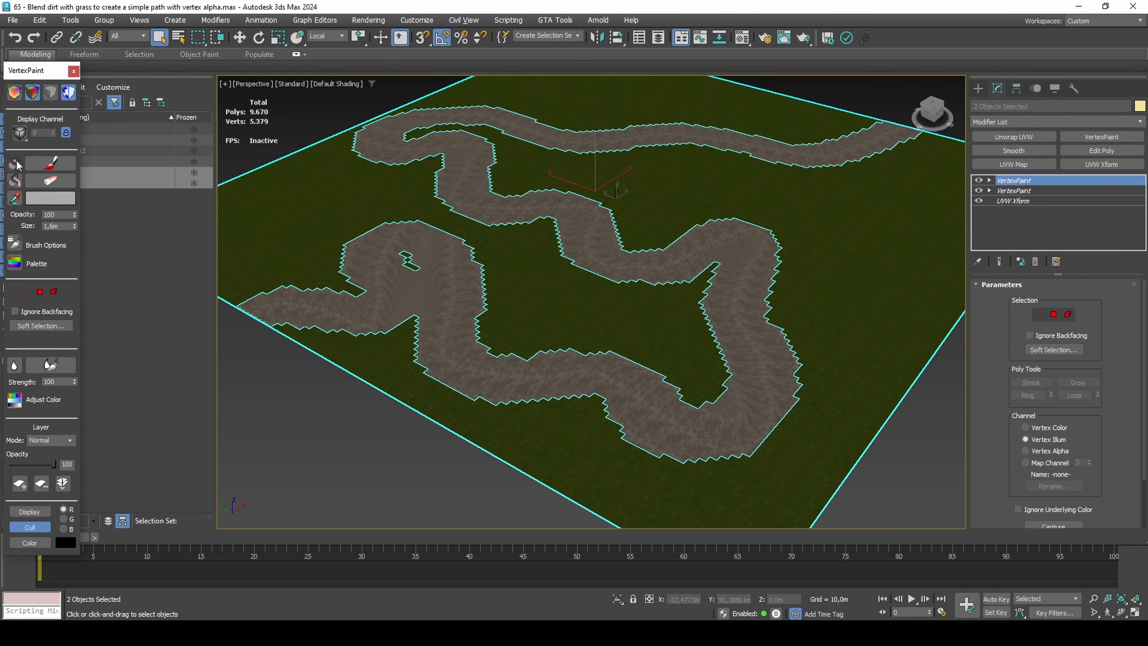
Select only the grass plane and export it as the RenderWare model base.dff in the Extra contents folder
left_click(384, 345)
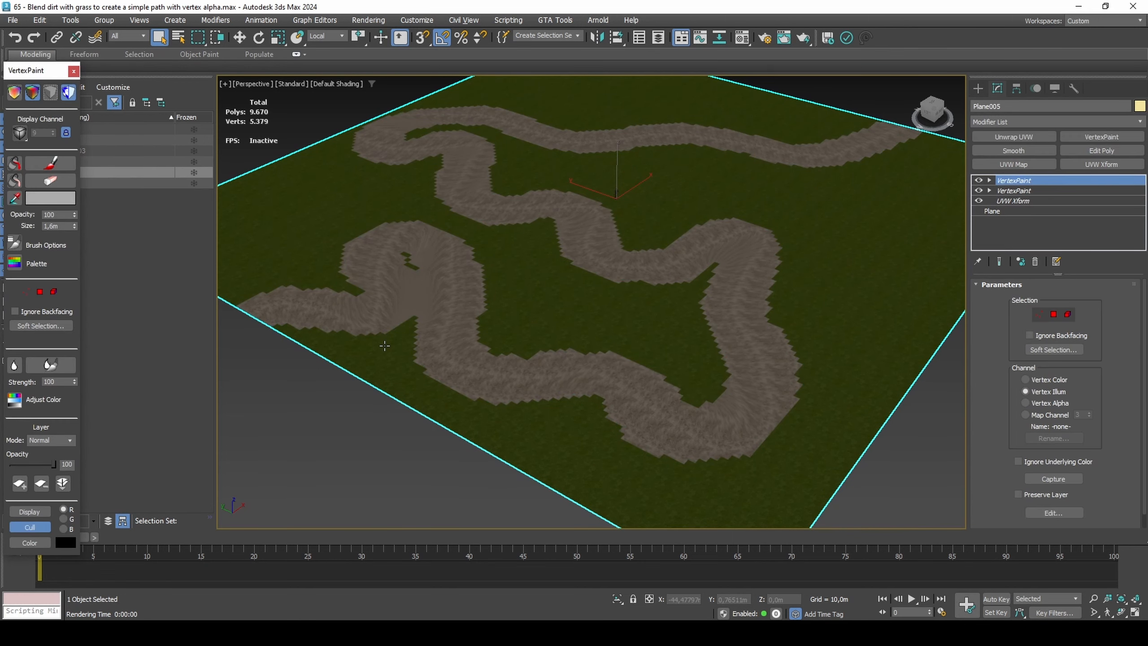
left_click(13, 20)
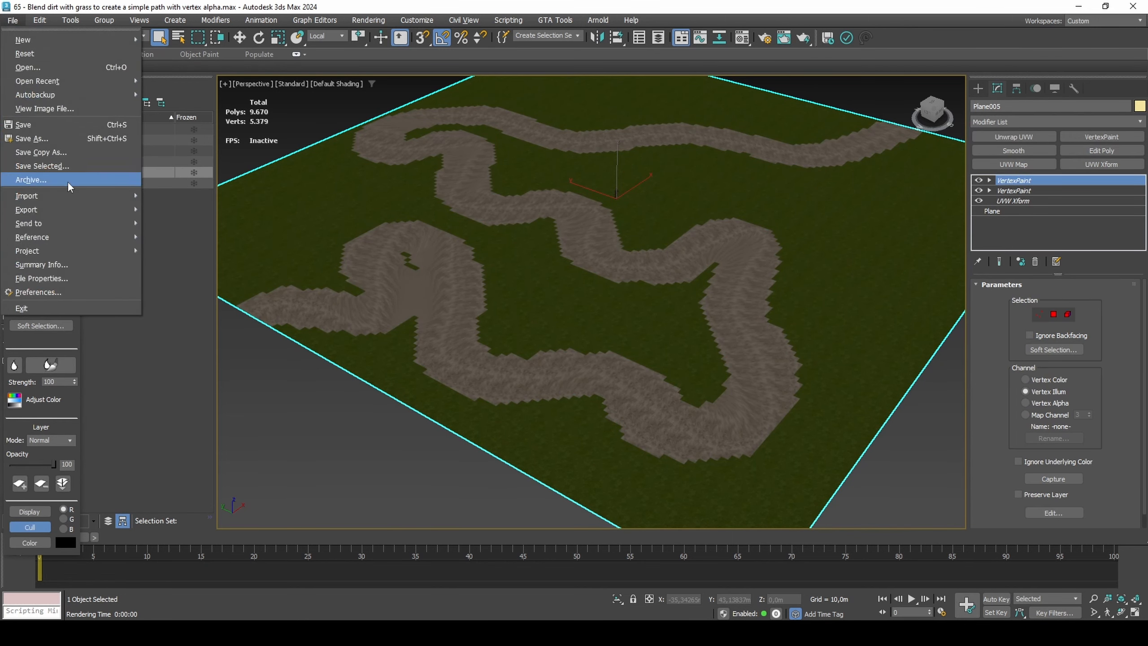
mouse_move(88, 217)
left_click(174, 211)
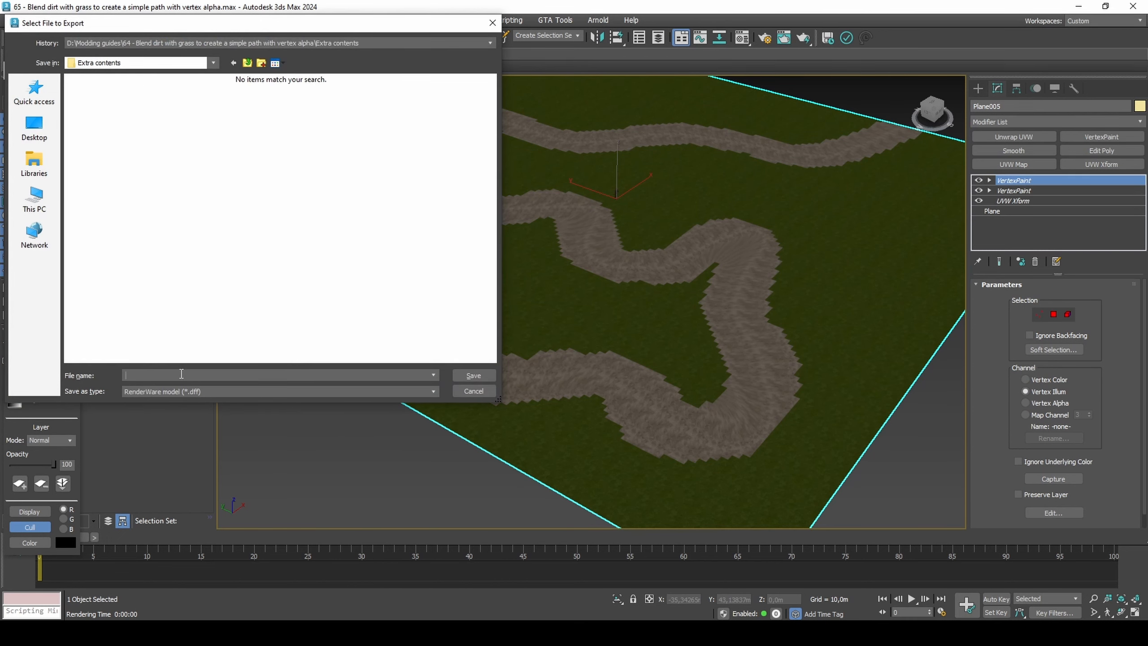
key("Return")
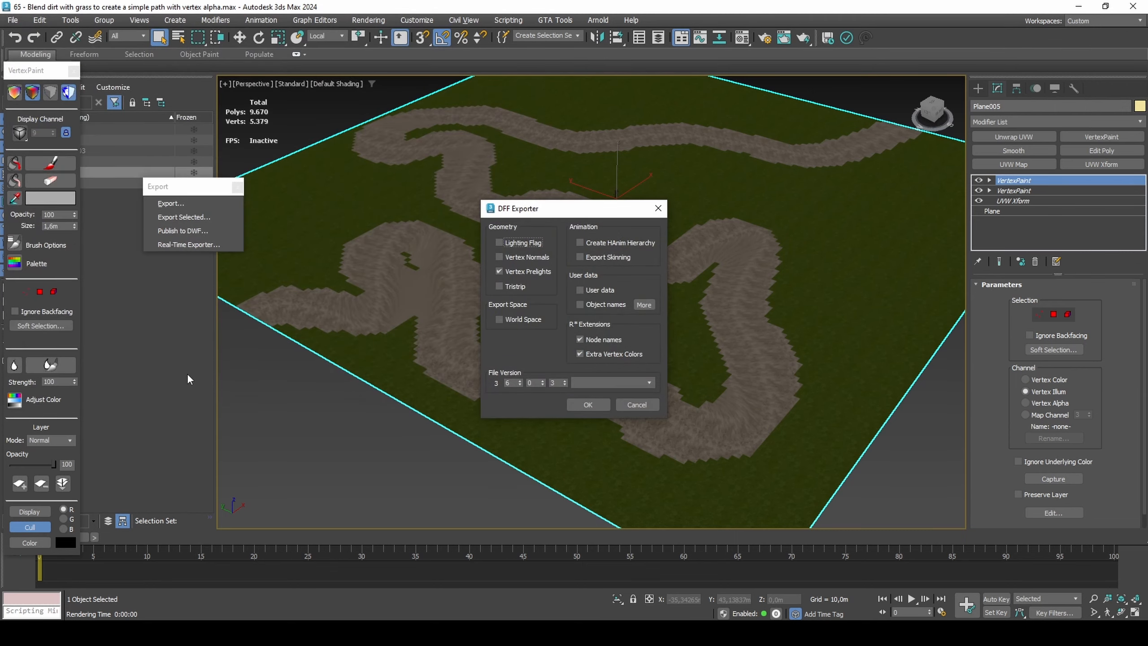
left_click(586, 404)
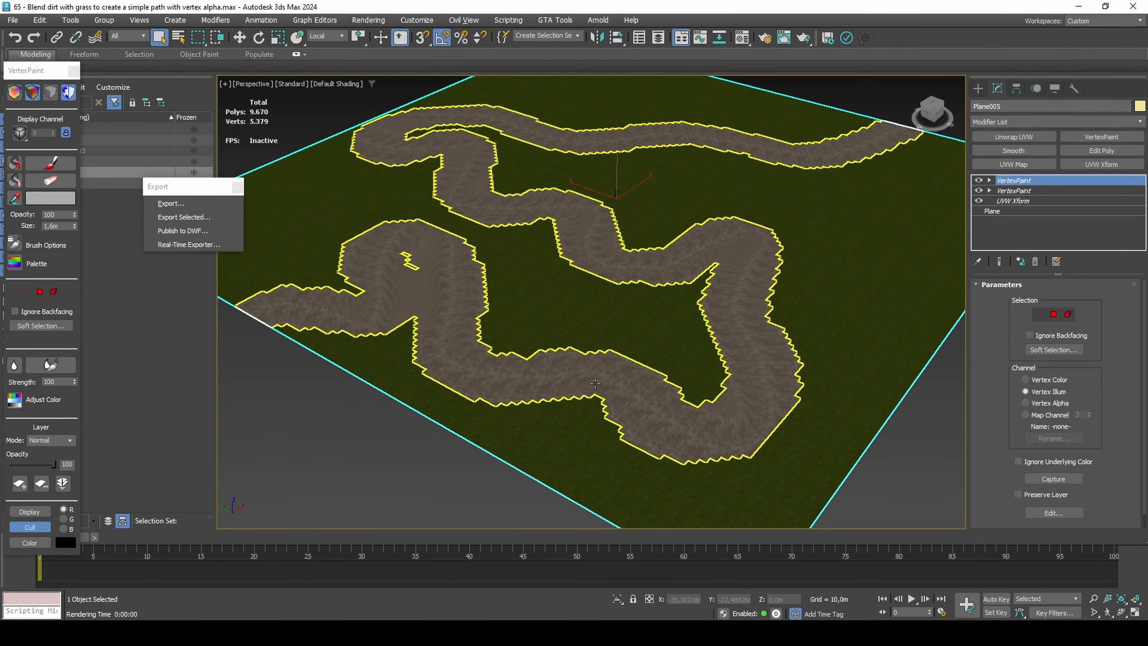
Select the dirt path plane and export it as blend.dff with the same DFF exporter options
left_click(353, 302)
left_click(183, 217)
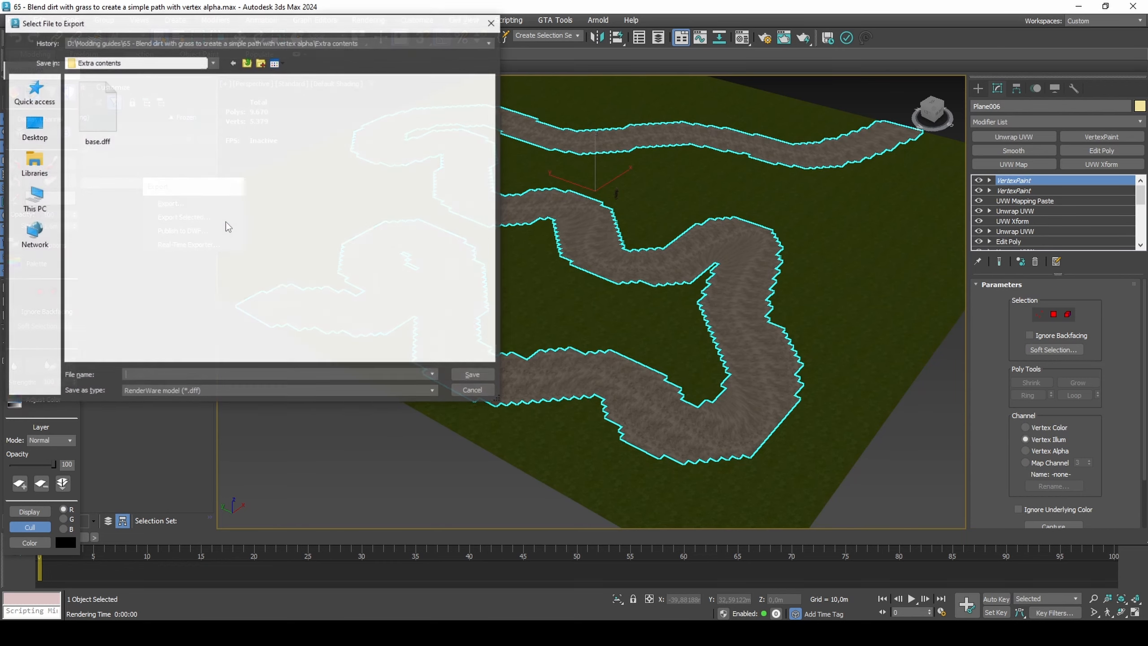
type("blend")
key("Return")
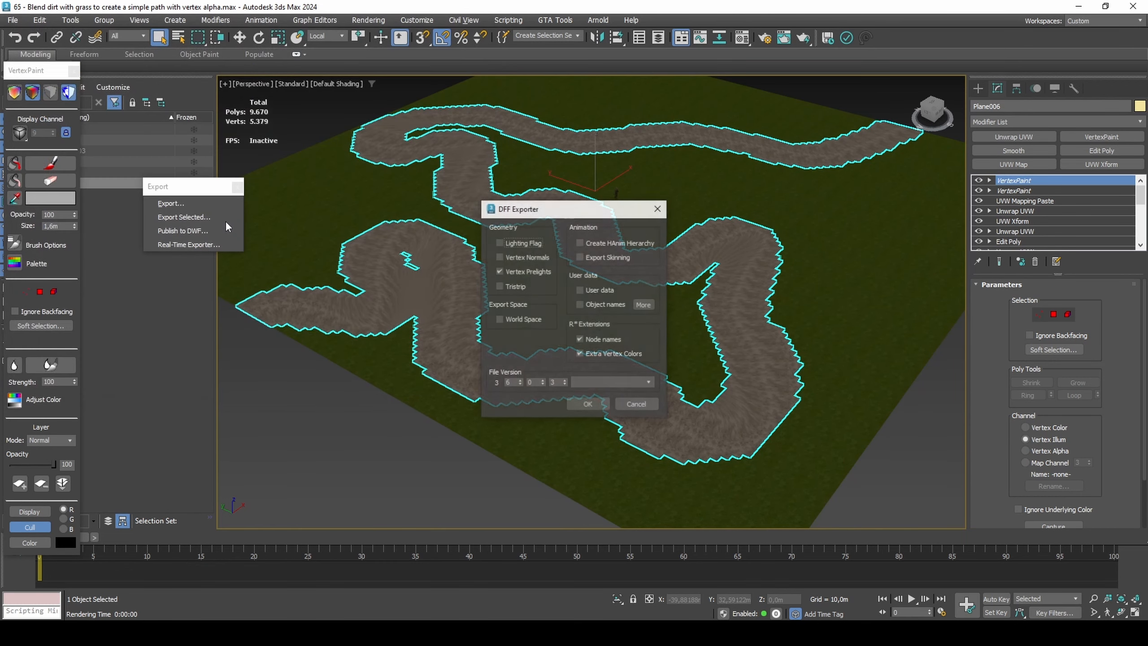
key("Return")
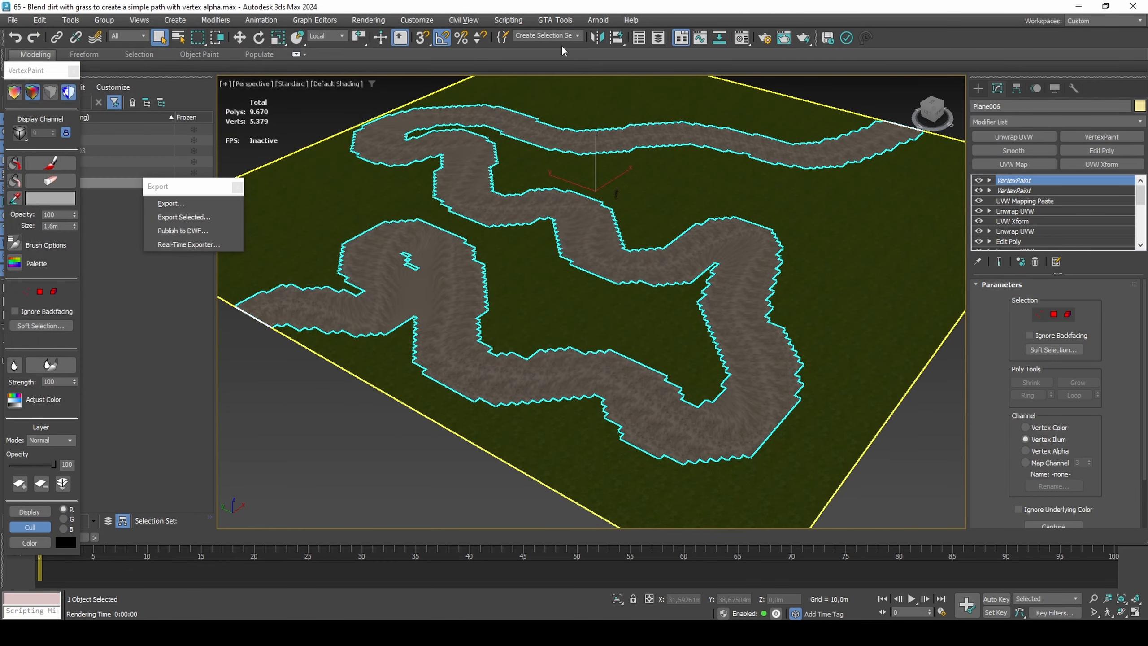
Open the COL IO collision tool from the GTA tools and select the grass plane
left_click(555, 20)
mouse_move(570, 55)
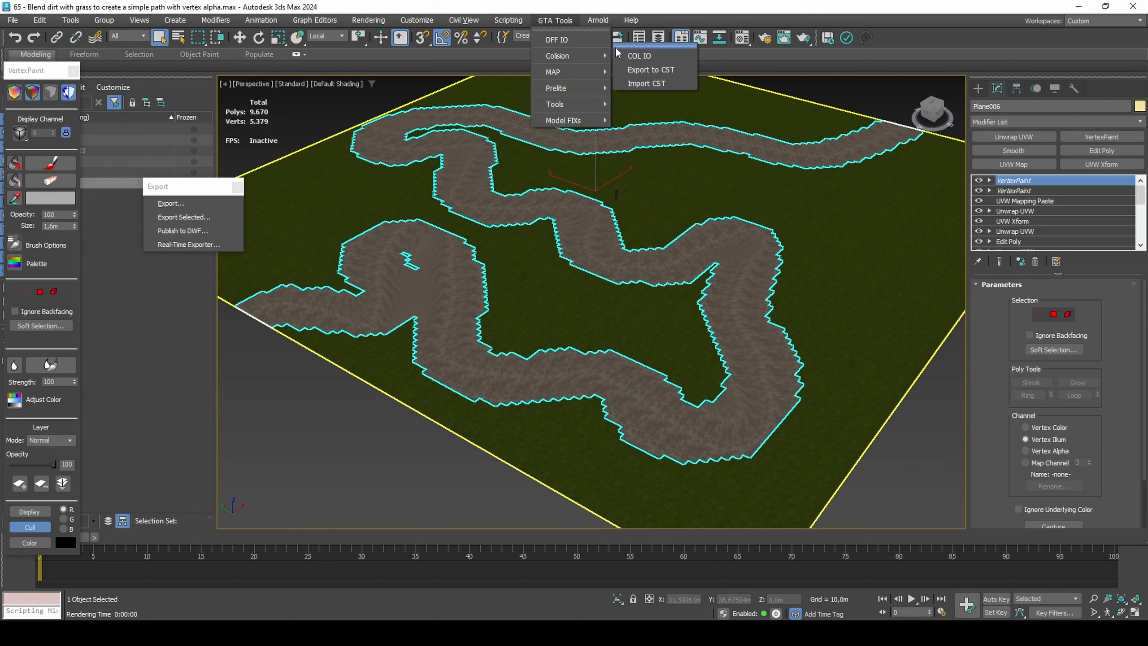
left_click(642, 54)
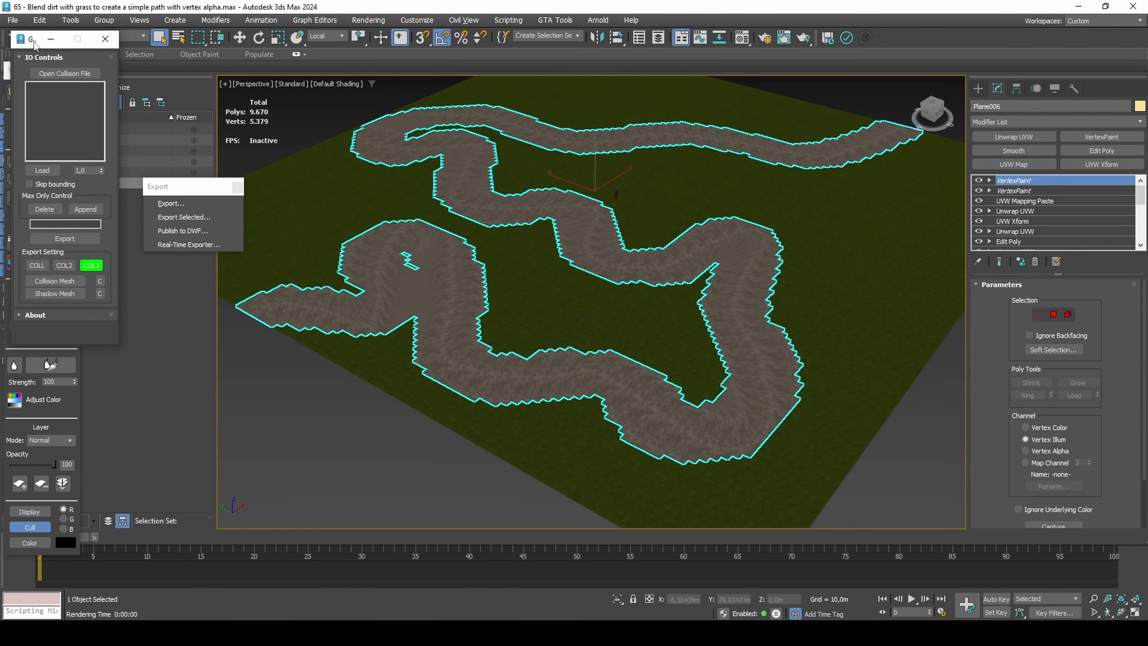
left_click_drag(41, 44, 145, 156)
left_click(279, 180)
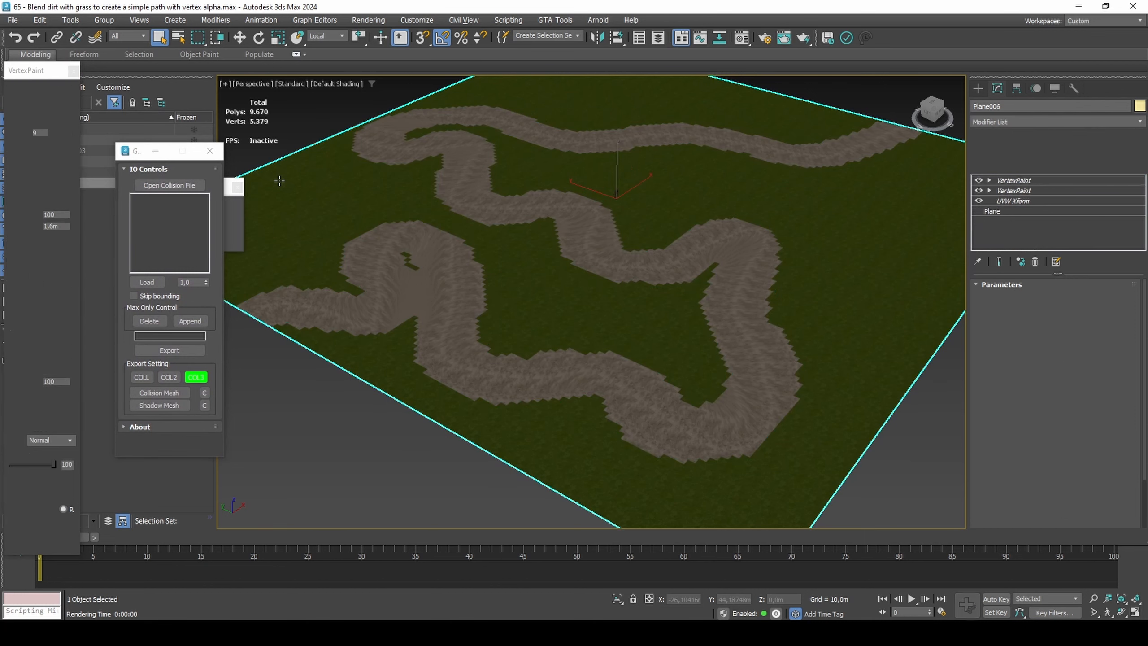
Convert an unused material slot to the GTA COL Surface material type
key("m")
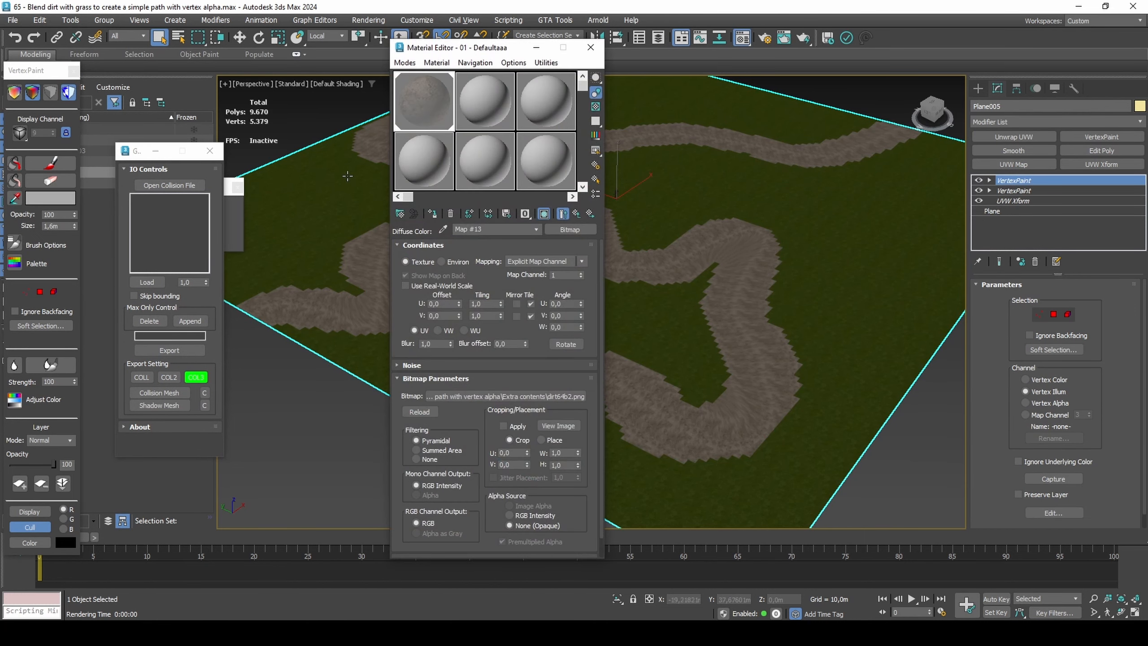
left_click(419, 173)
left_click(562, 229)
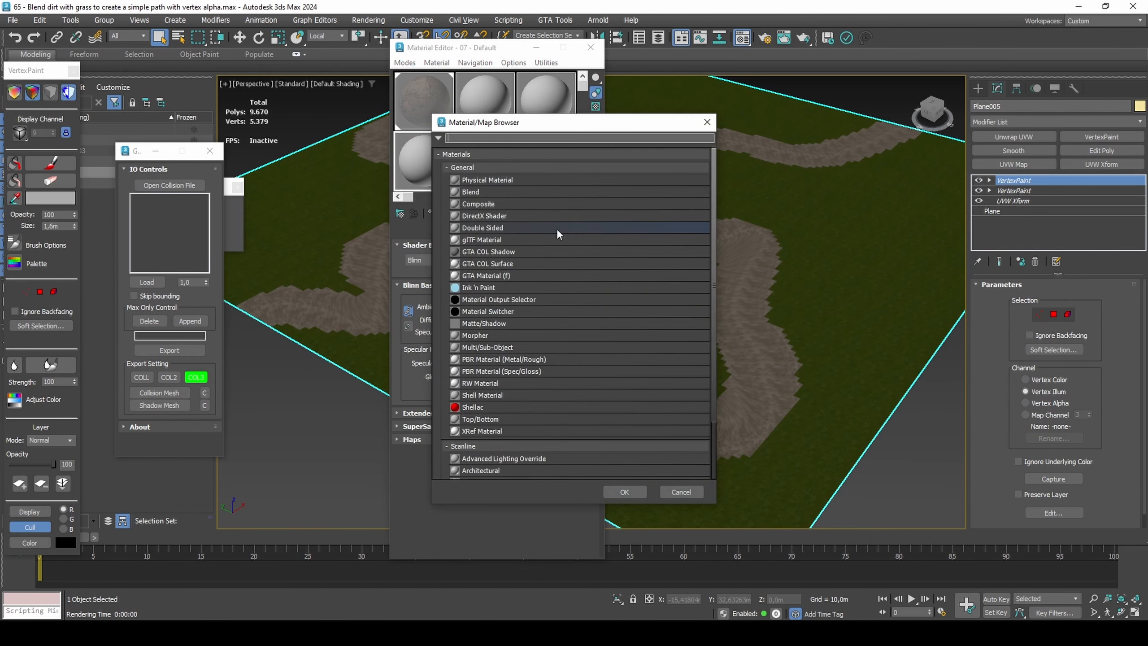
double_click(511, 263)
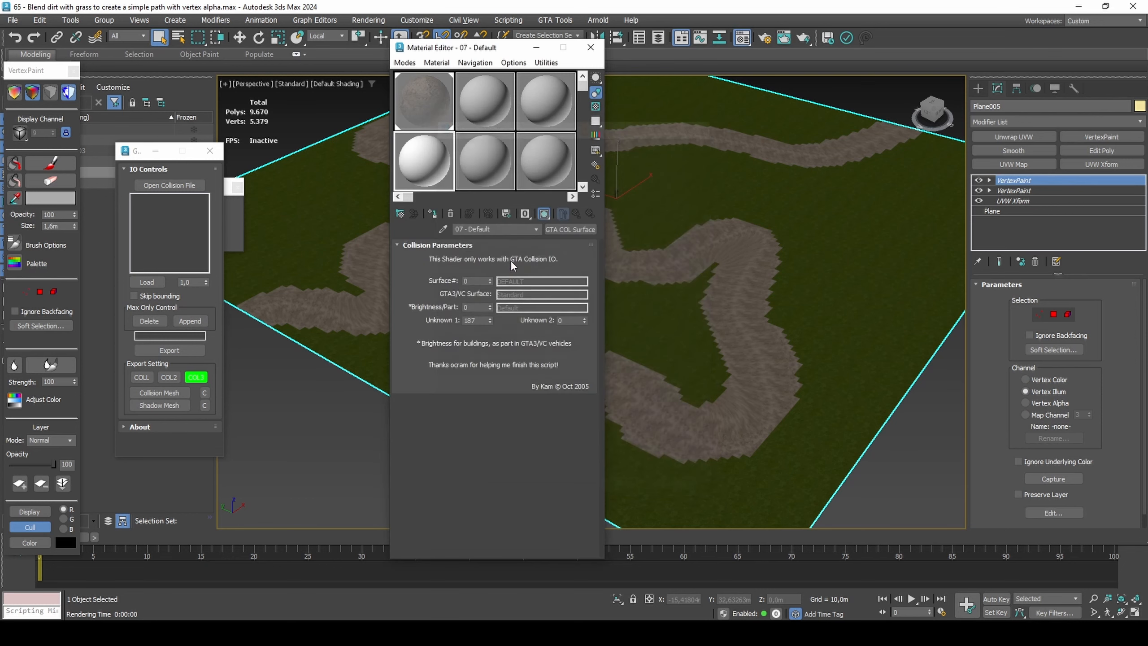
Set the collision material to surface 9 (GRASS_SHORT_LUSH) with brightness 128 and assign it to the grass plane
left_click_drag(491, 273, 493, 271)
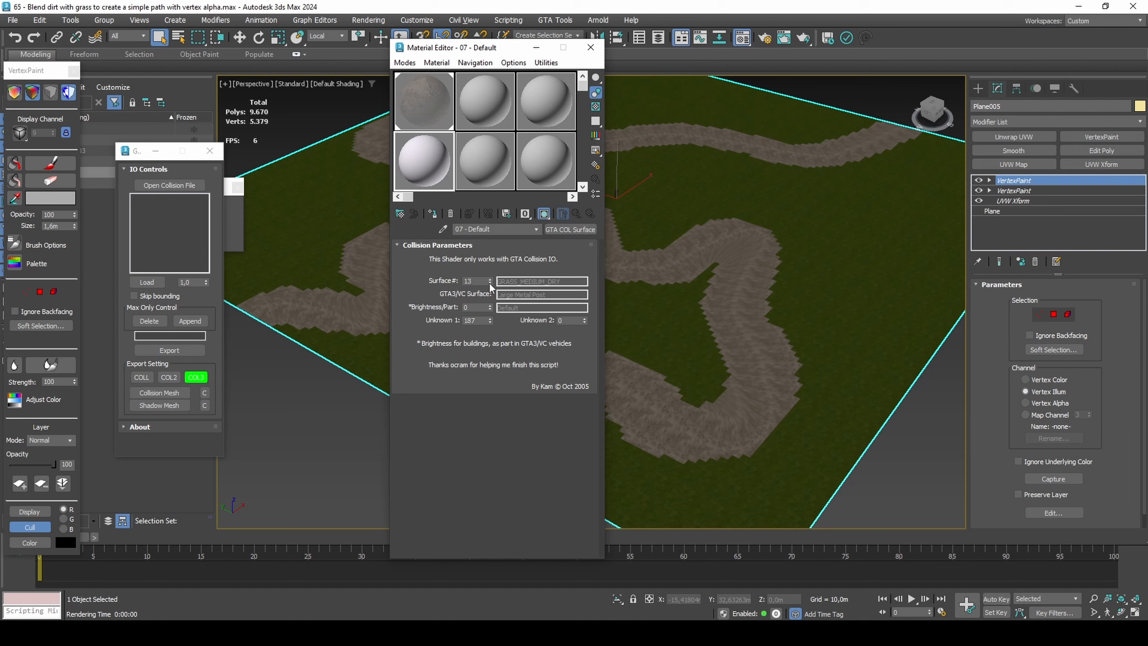
left_click(490, 283)
left_click_drag(490, 307, 490, 189)
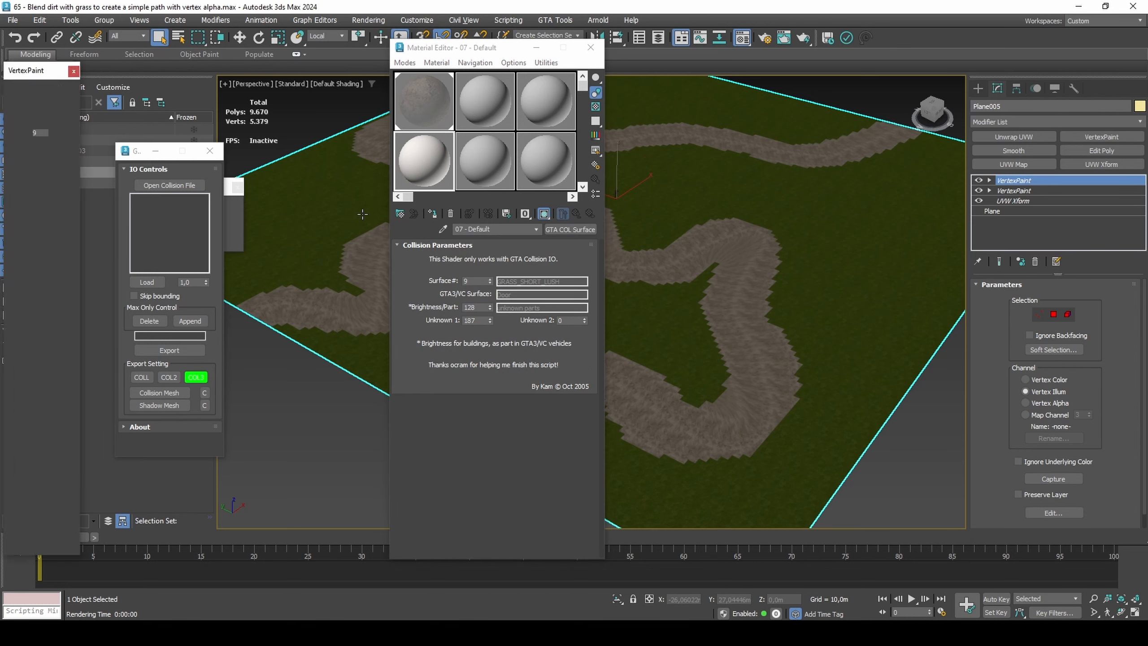
left_click(432, 213)
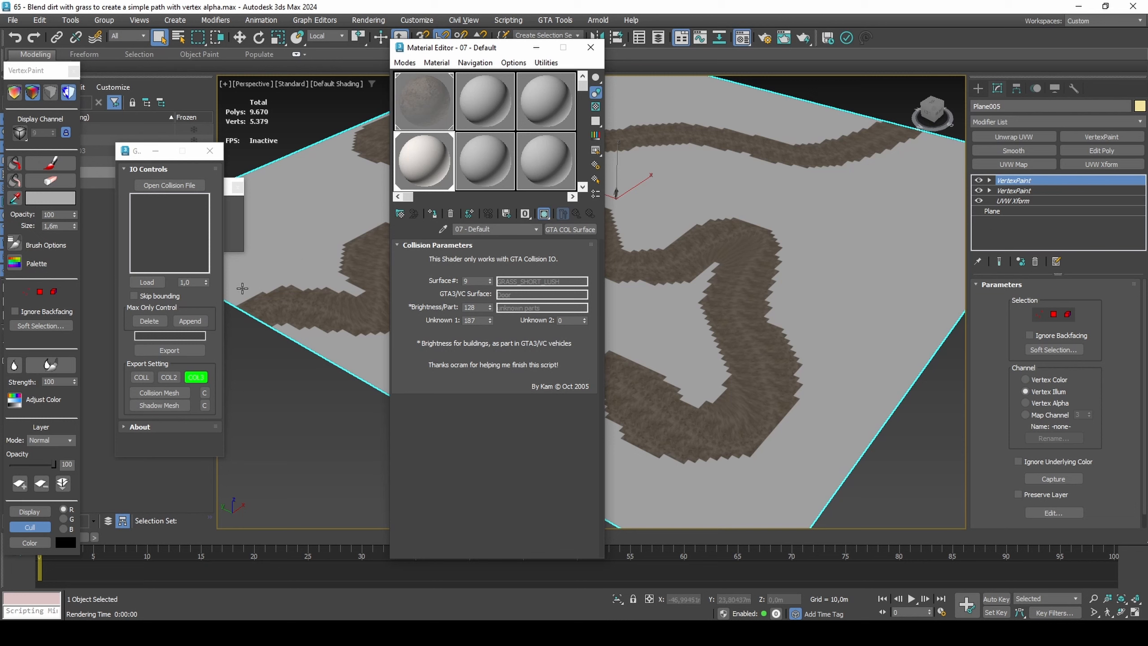
Name the collision base, use the grass plane as its collision mesh and export it as base.col
left_click(194, 336)
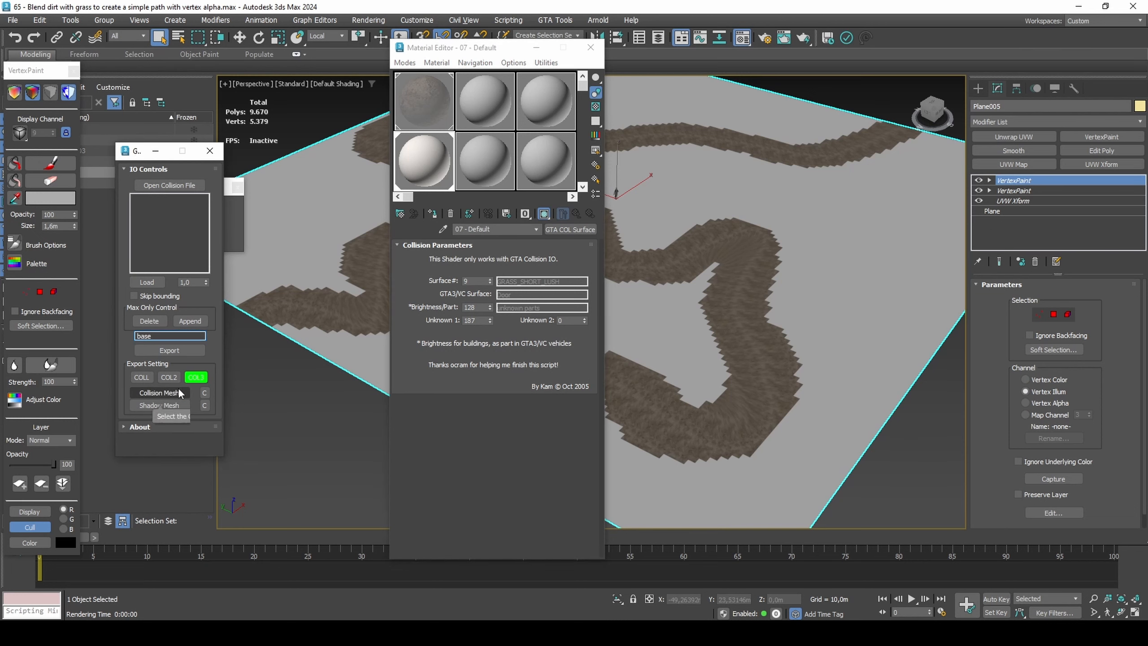
left_click(159, 392)
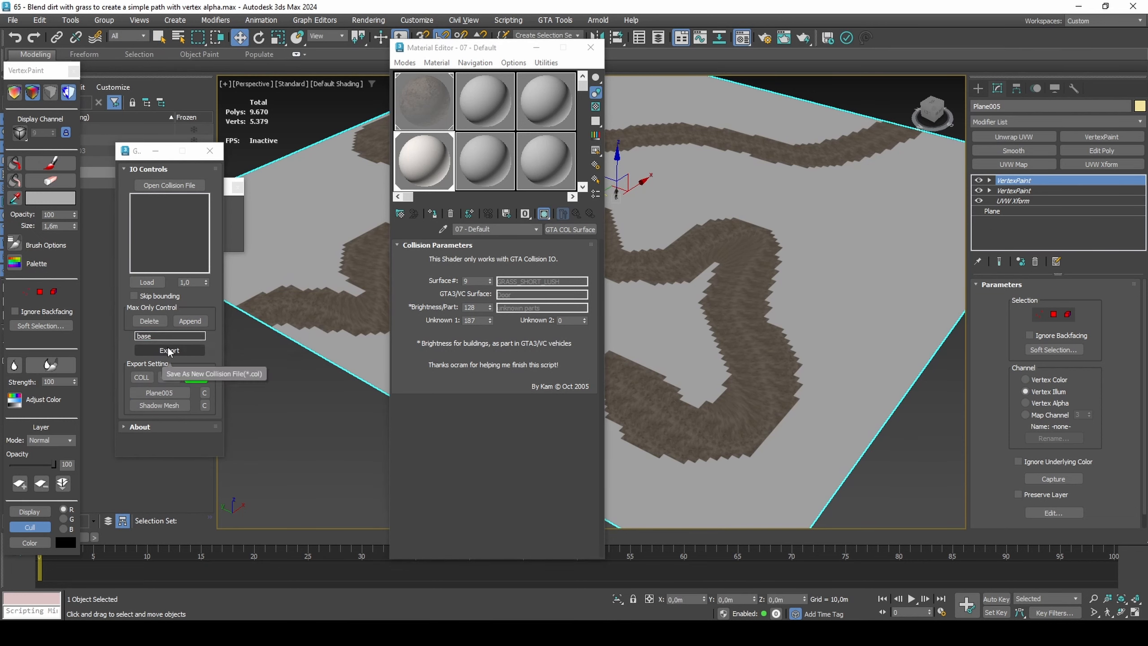
left_click(188, 352)
type("base")
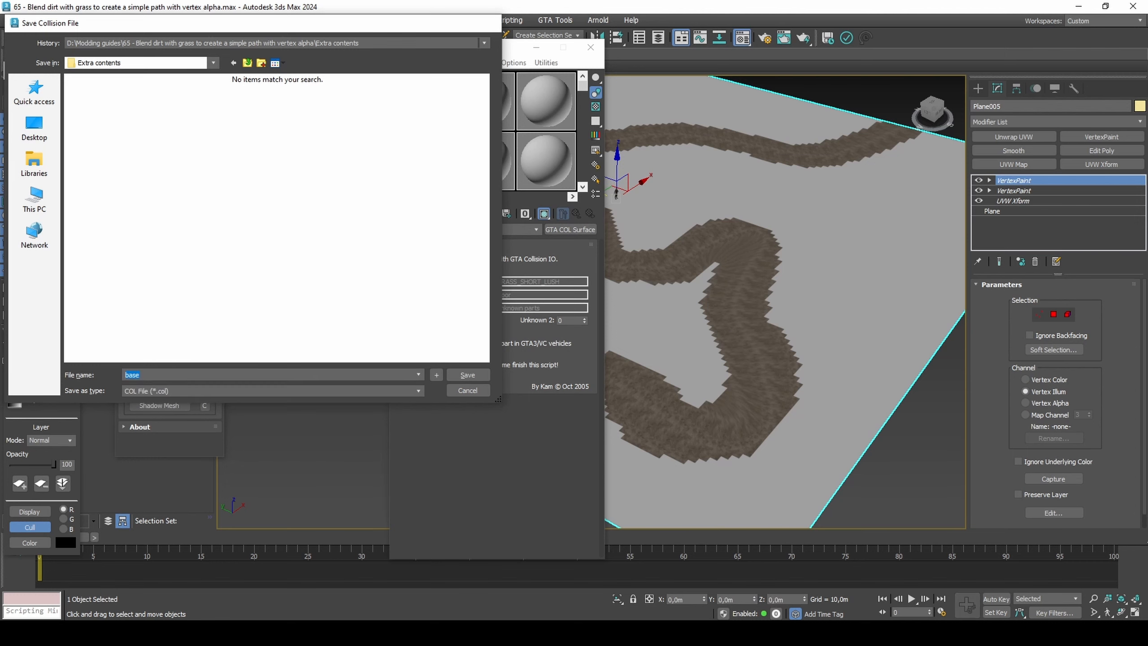
key("Return")
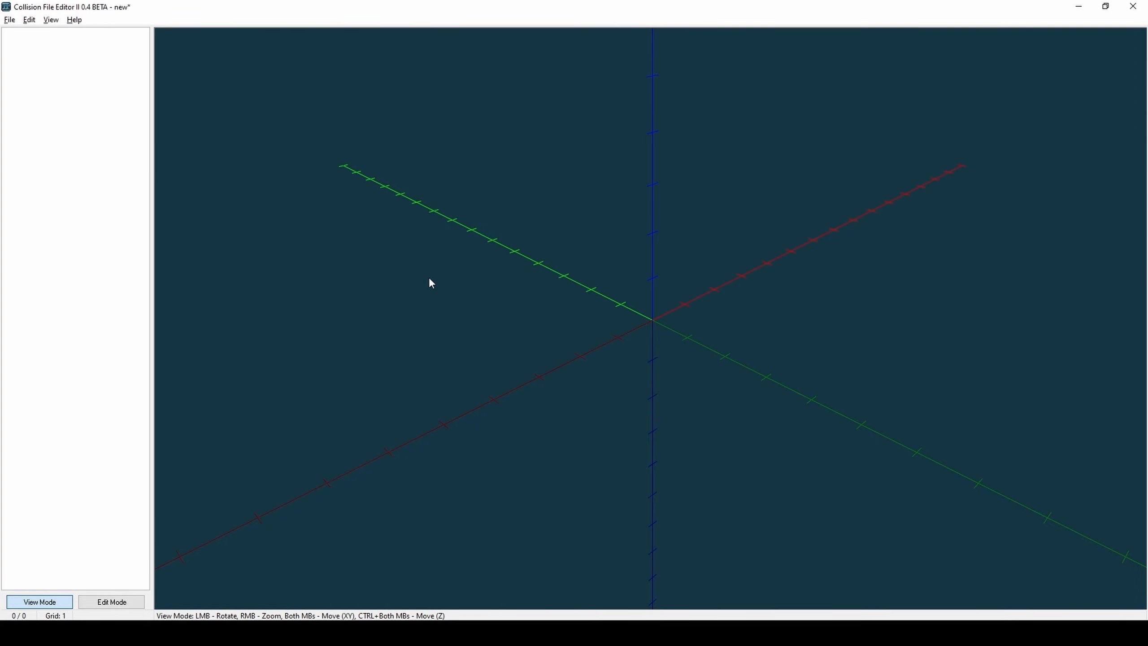
Switch to Collision File Editor II and add base.col to the new collision file
left_click(30, 19)
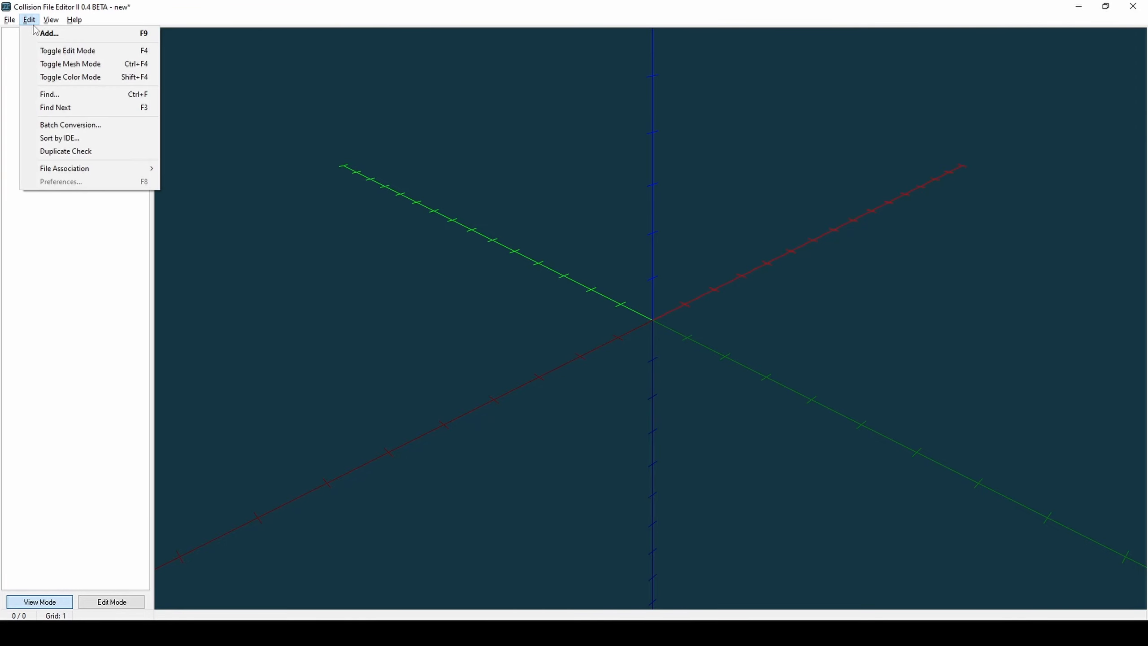
left_click(67, 33)
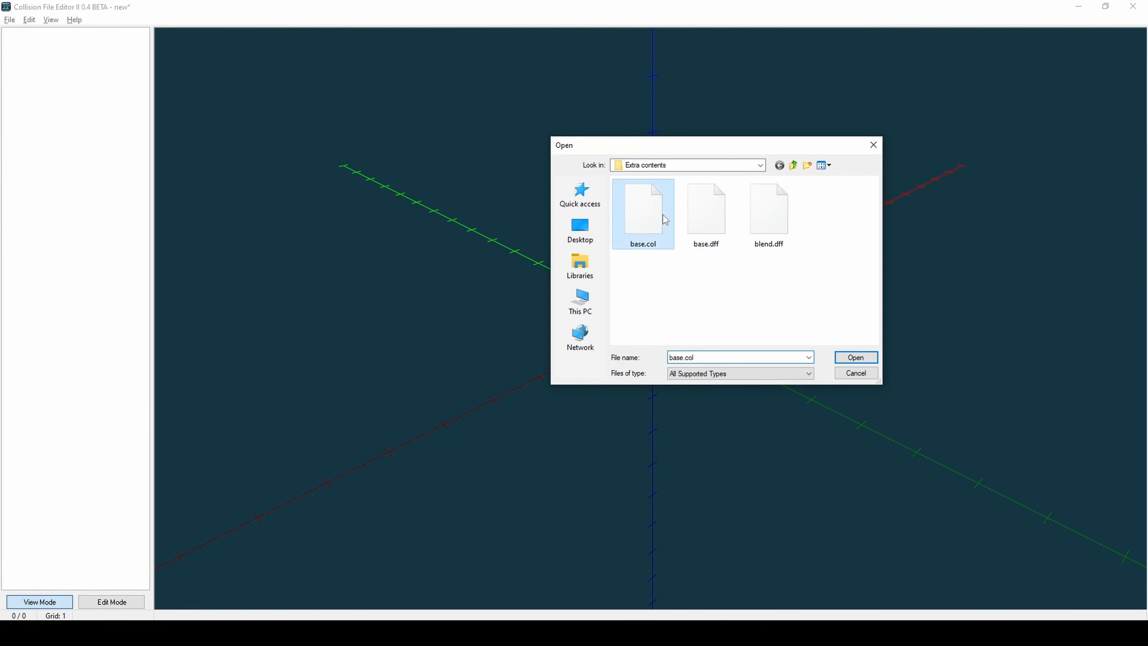
double_click(659, 214)
left_click_drag(653, 236, 653, 325)
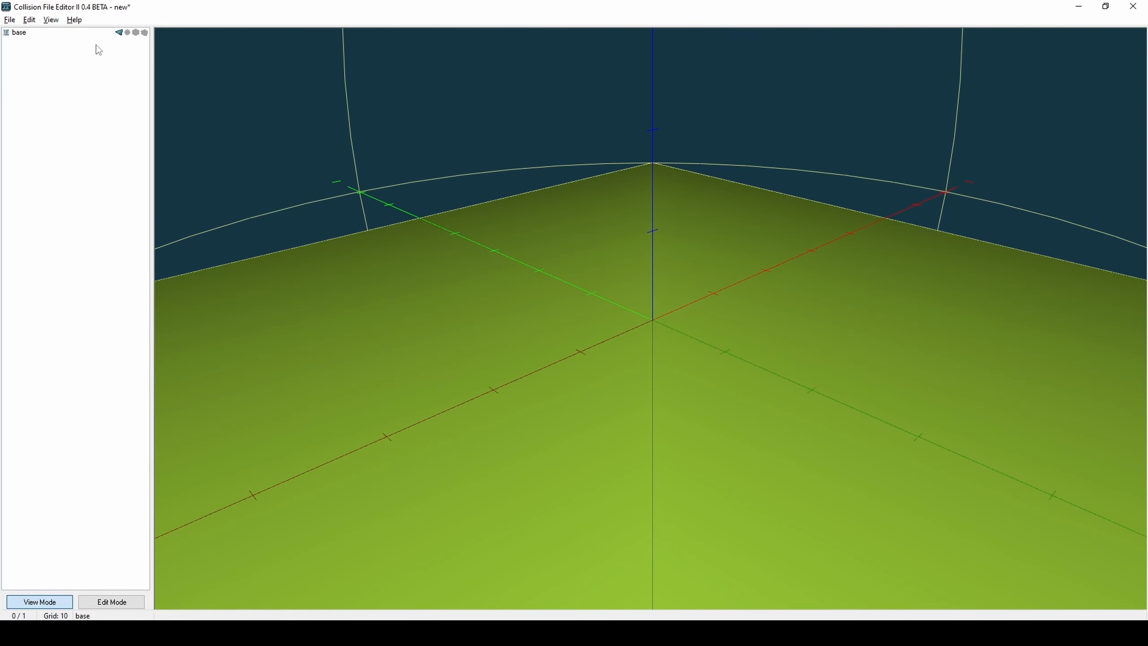
Copy the base collision as a LOD entry and delete the original base entry
right_click(84, 33)
left_click(119, 129)
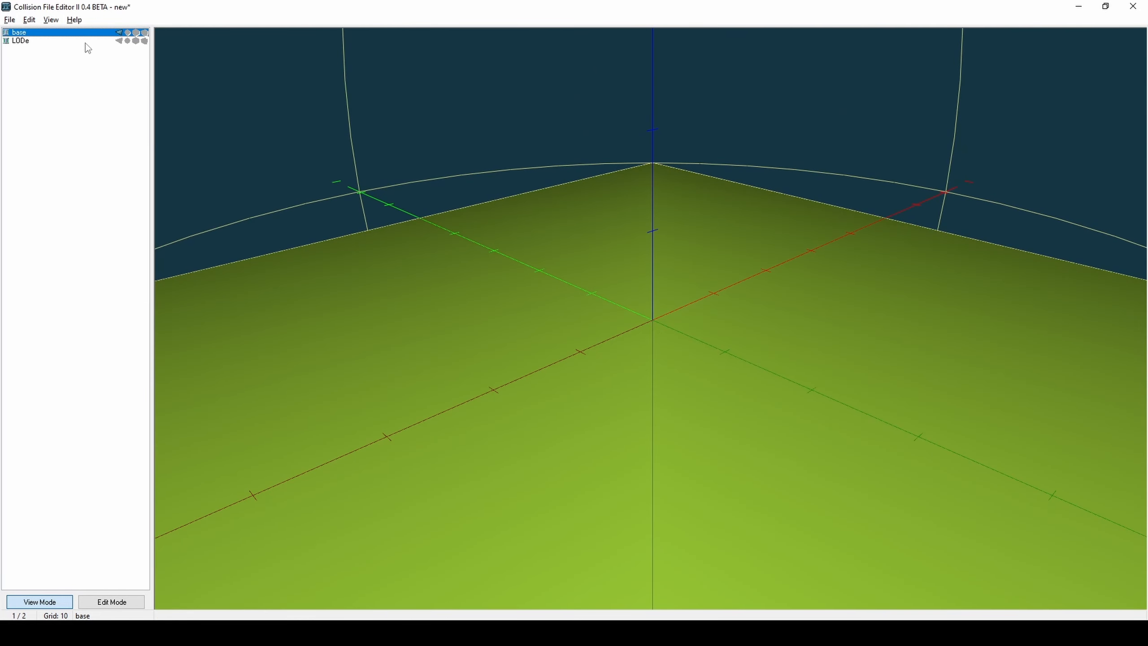
key("Delete")
Export the remaining LODe collision entry as a GTA collision file named blend in the Extra contents folder
left_click(88, 32)
right_click(88, 32)
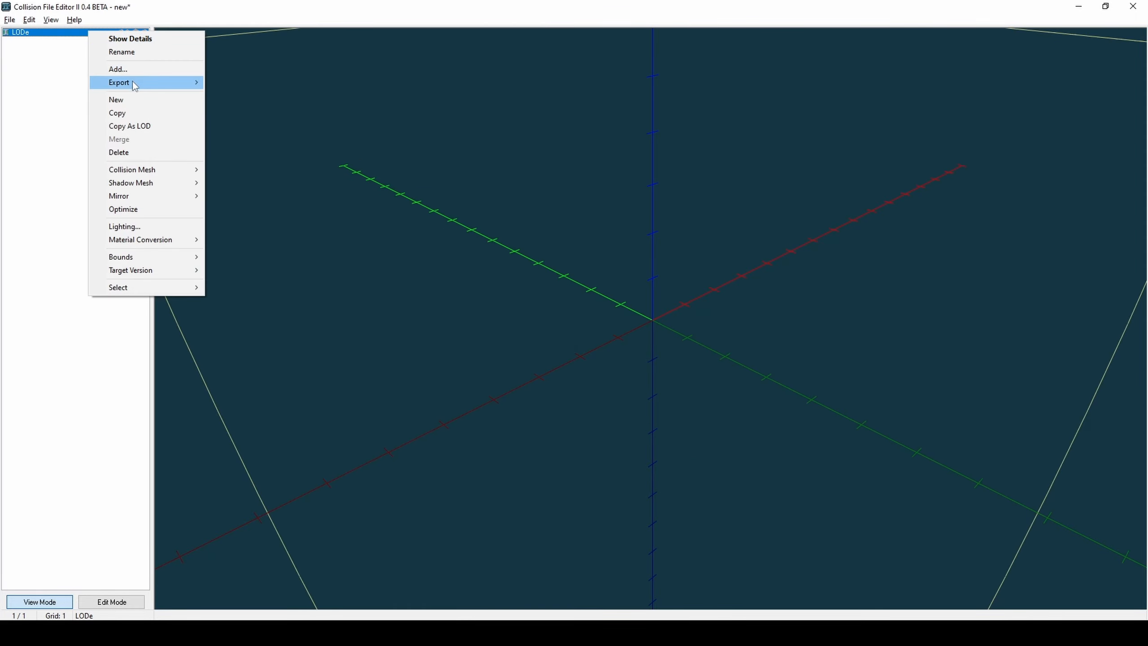
mouse_move(145, 82)
left_click(219, 96)
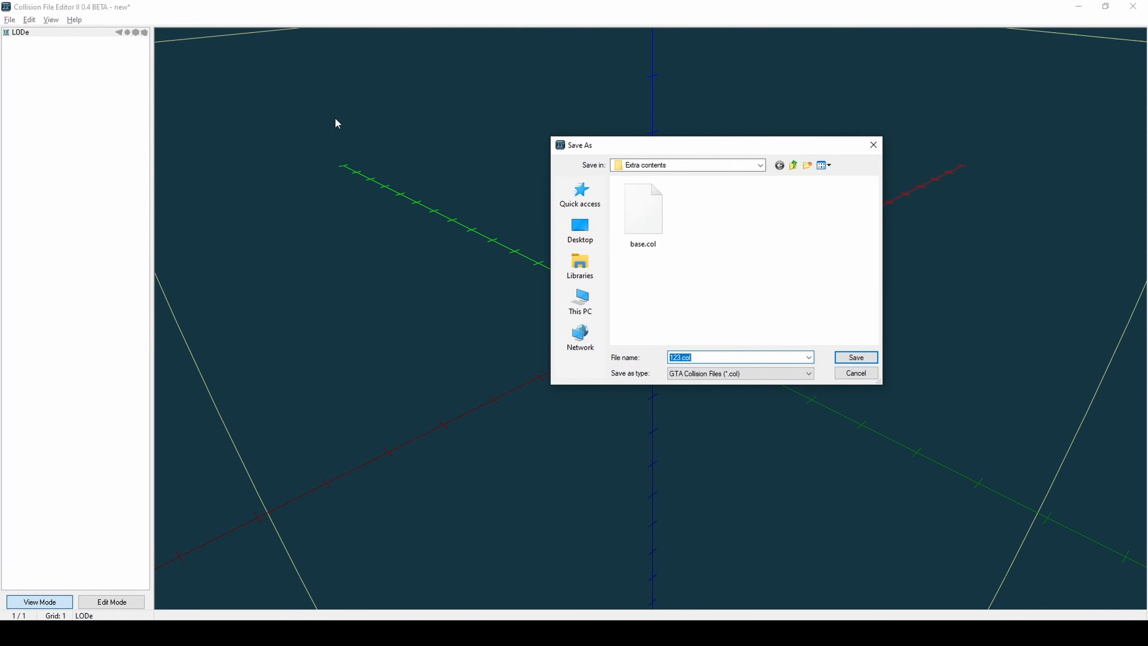
type("blend")
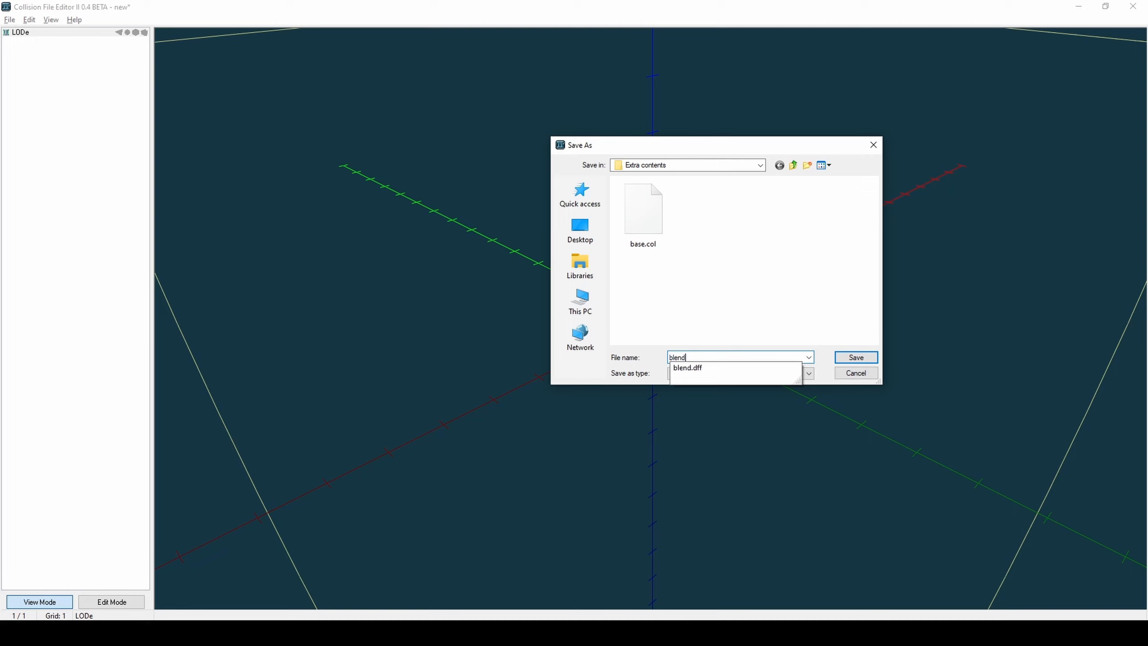